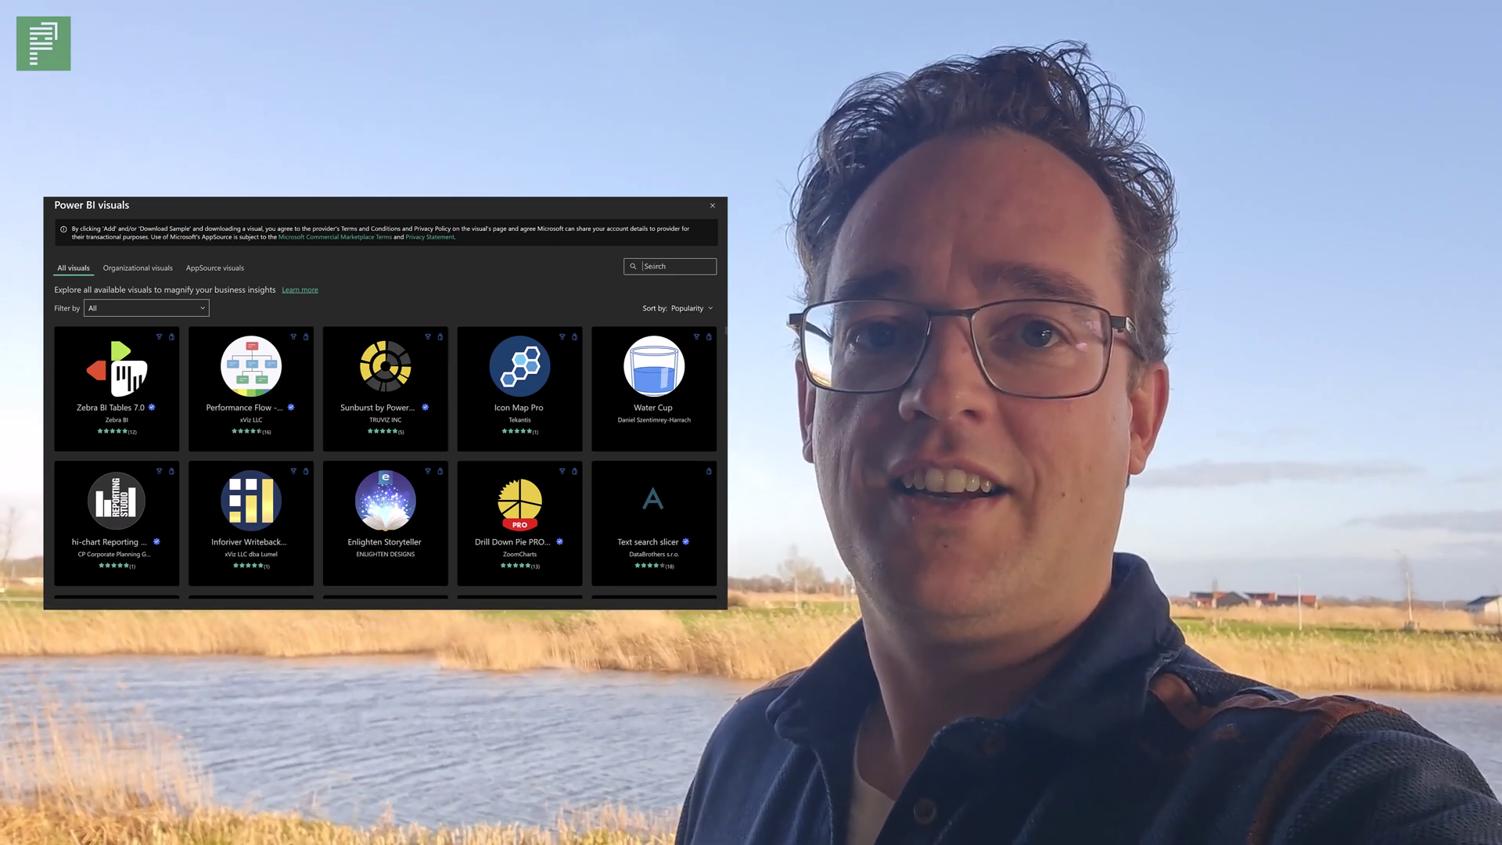
Step: Search the visuals for 'apex' and add the Apex Gantt Chart to the report
{"action": "type", "text": "apex"}
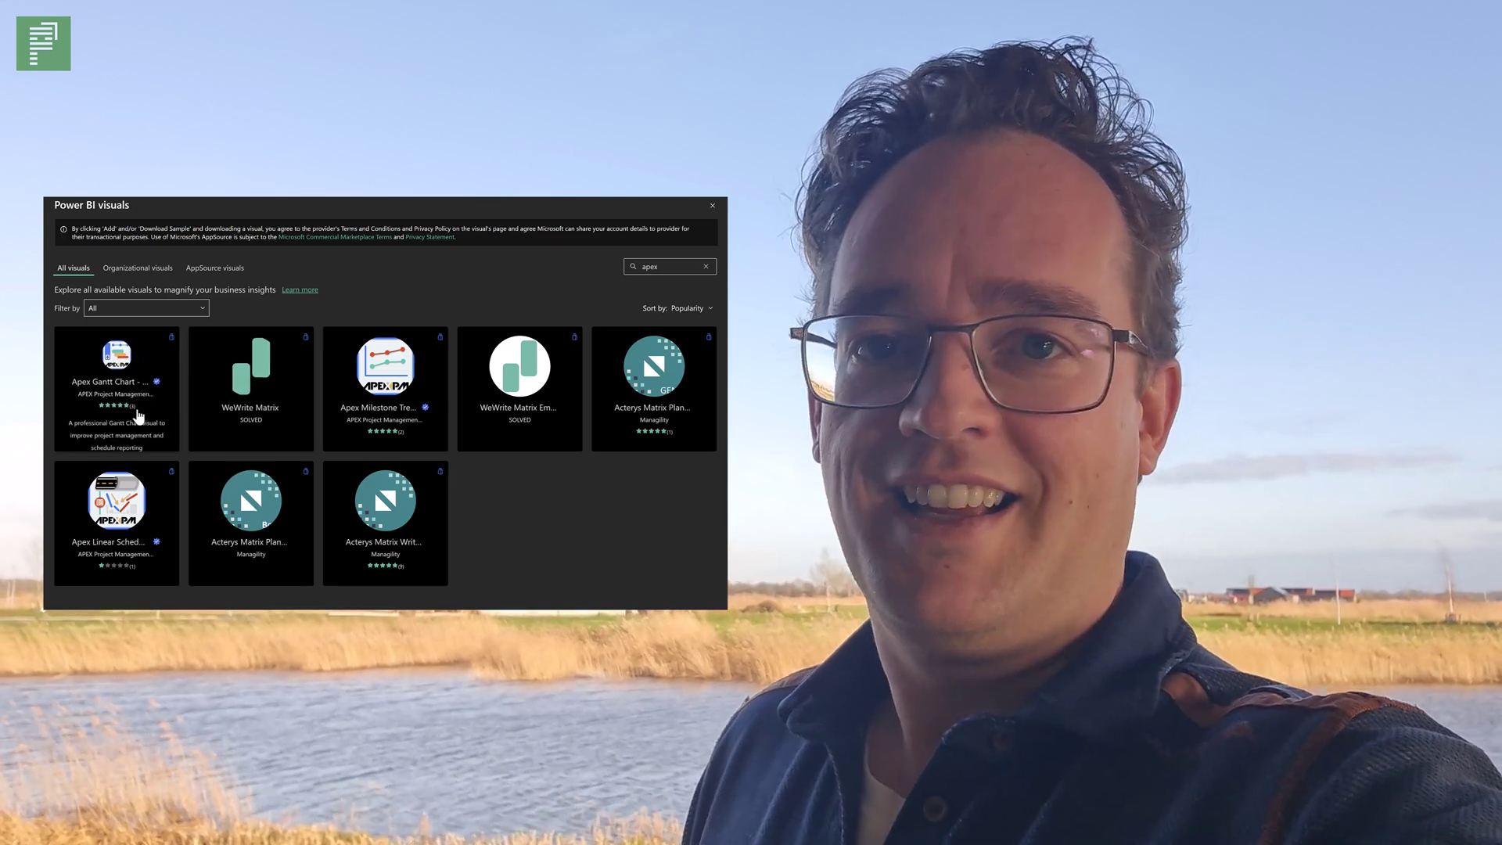
{"action": "left_click", "coordinate": [137, 410]}
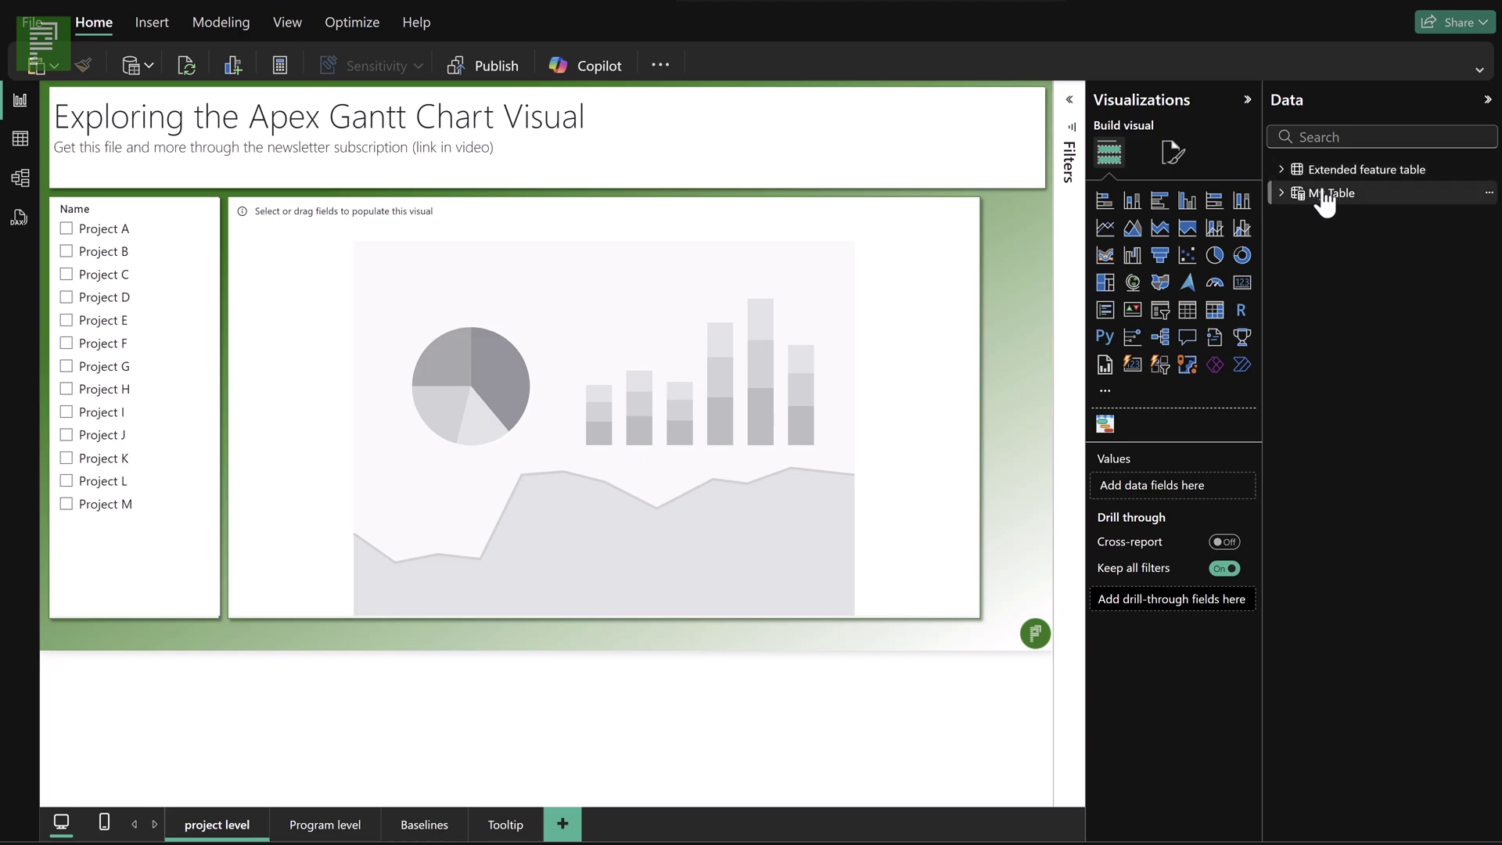
Step: Expand My Table and Extended feature table, then convert the placeholder visual into an Apex Gantt Chart
{"action": "left_click", "coordinate": [1285, 193]}
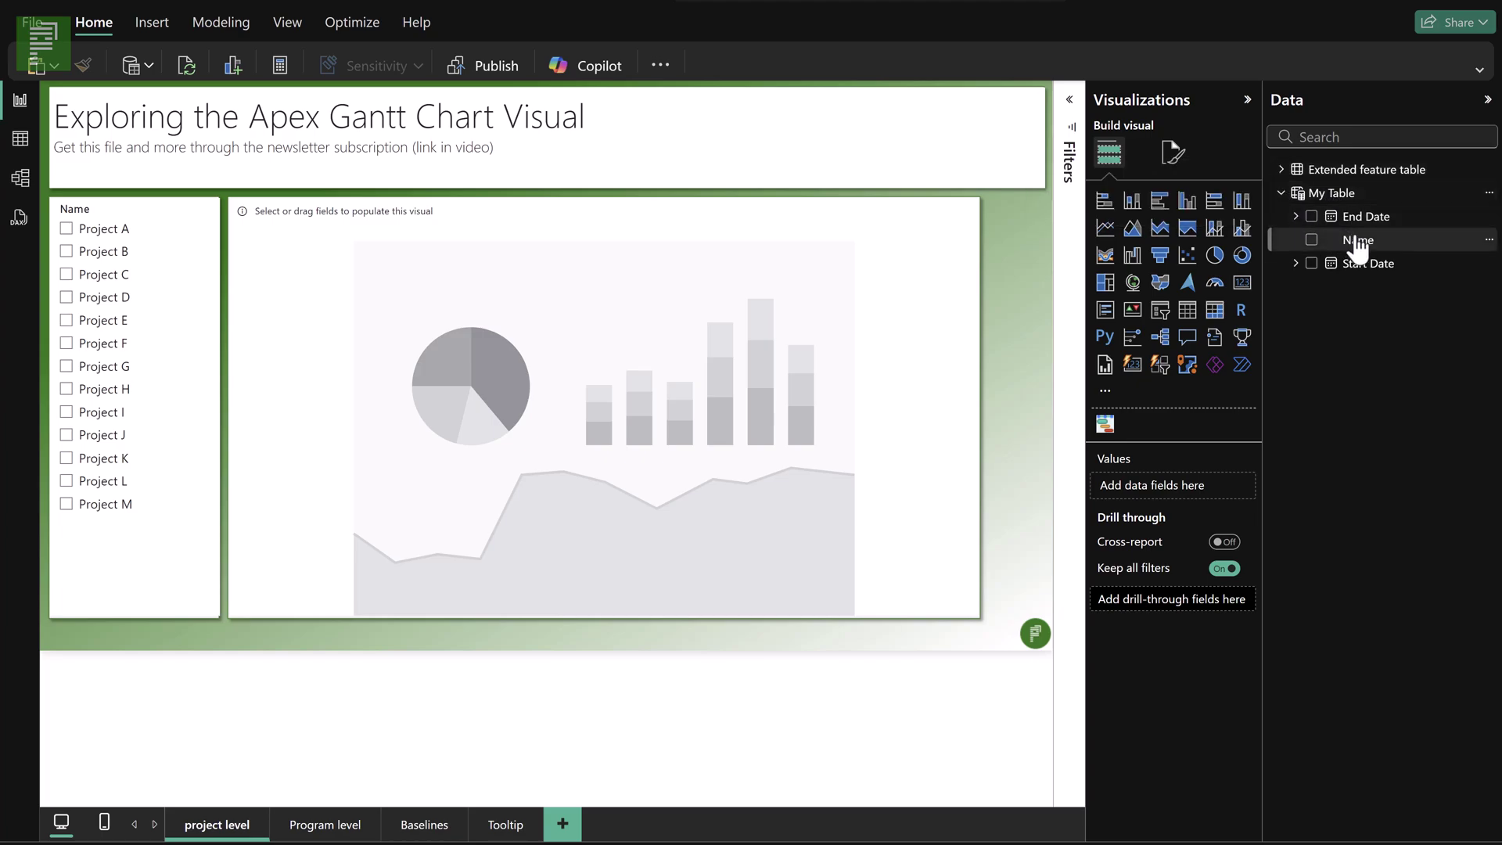
{"action": "left_click", "coordinate": [1282, 170]}
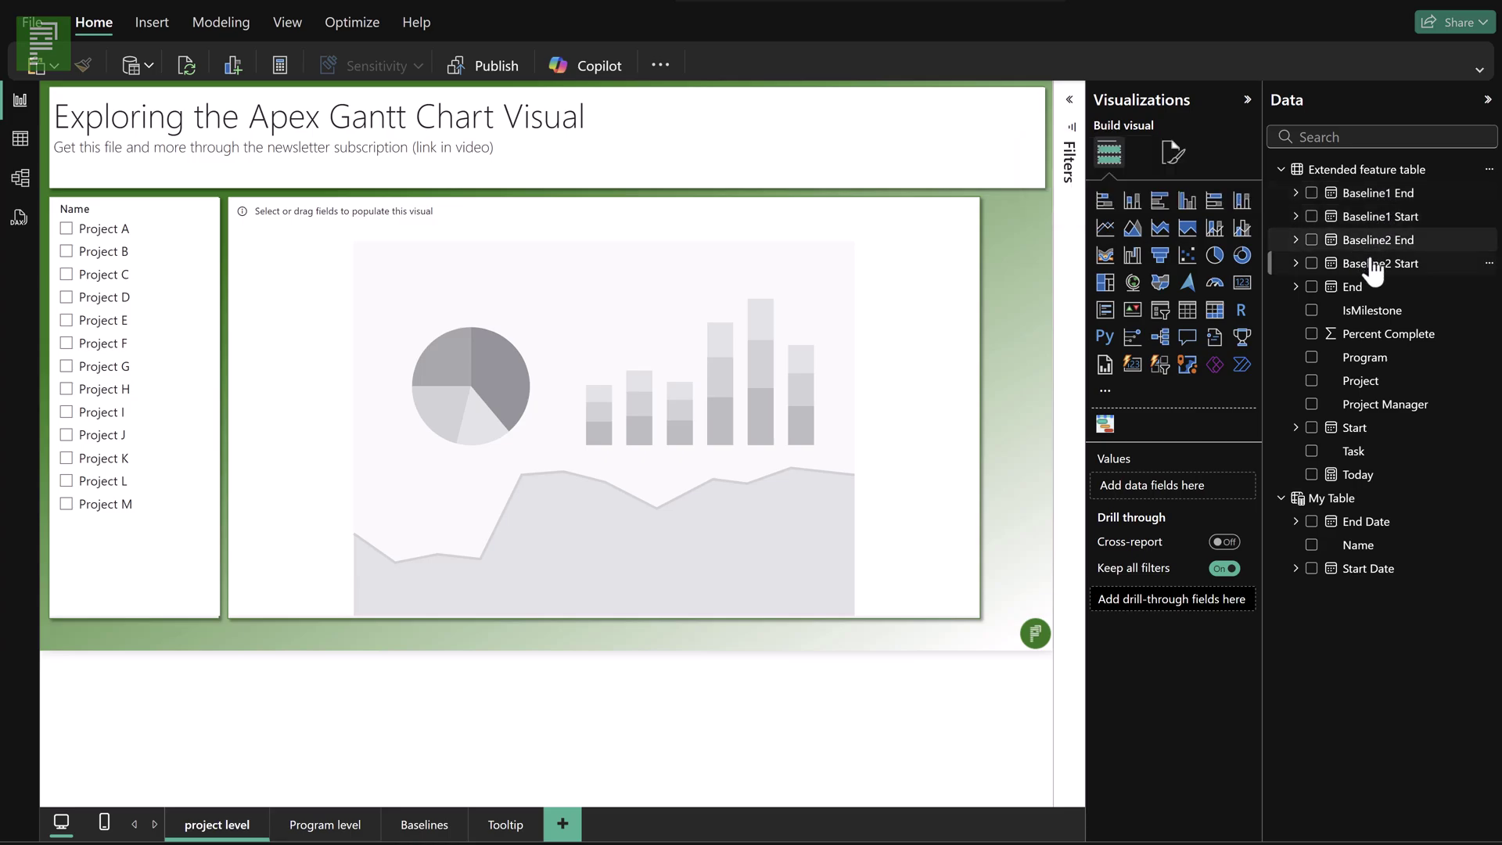
{"action": "left_click", "coordinate": [1283, 171]}
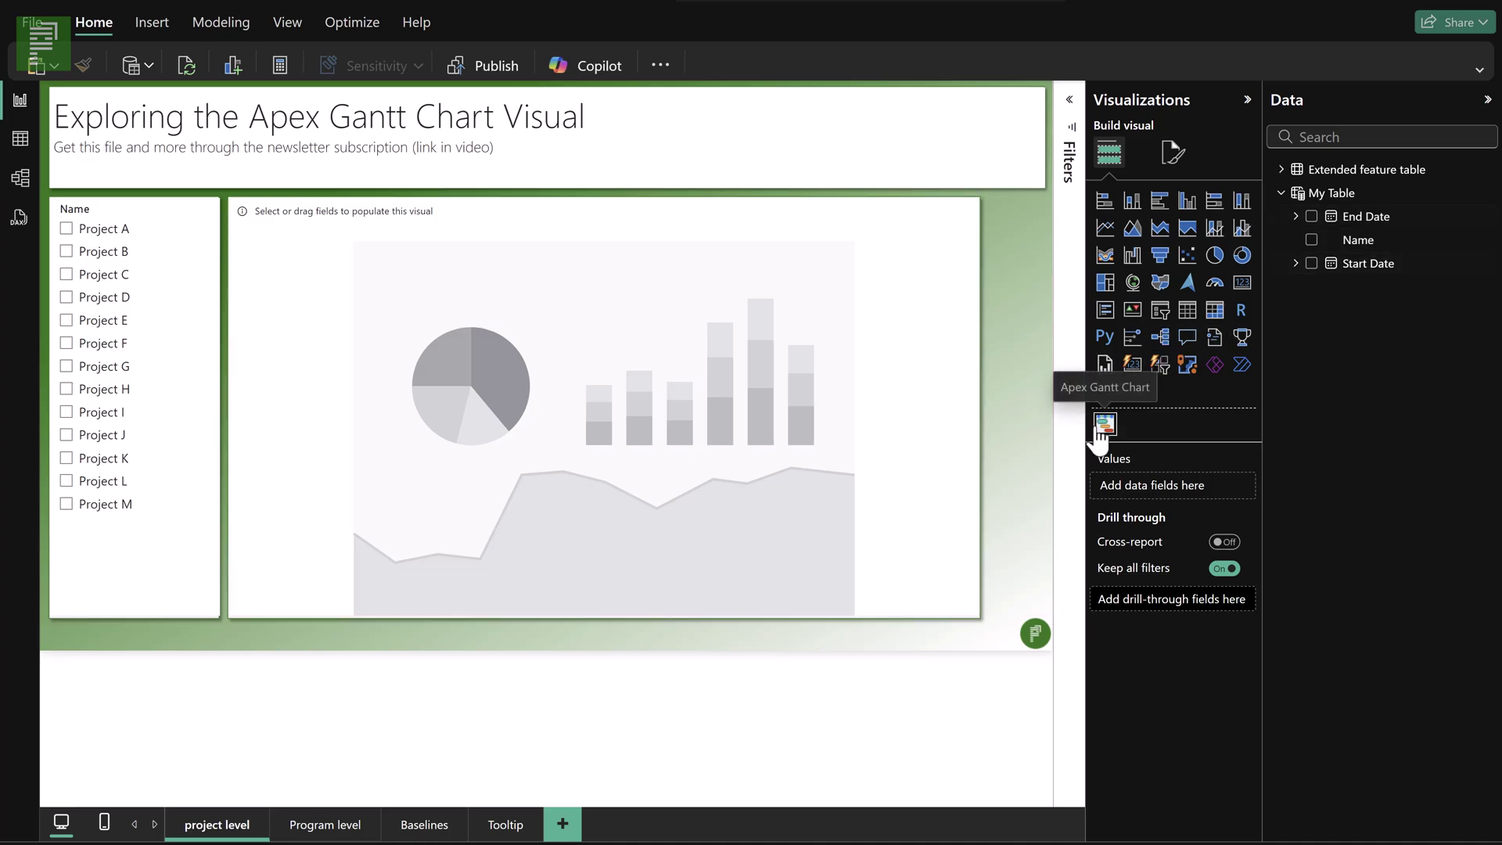
{"action": "left_click", "coordinate": [956, 430]}
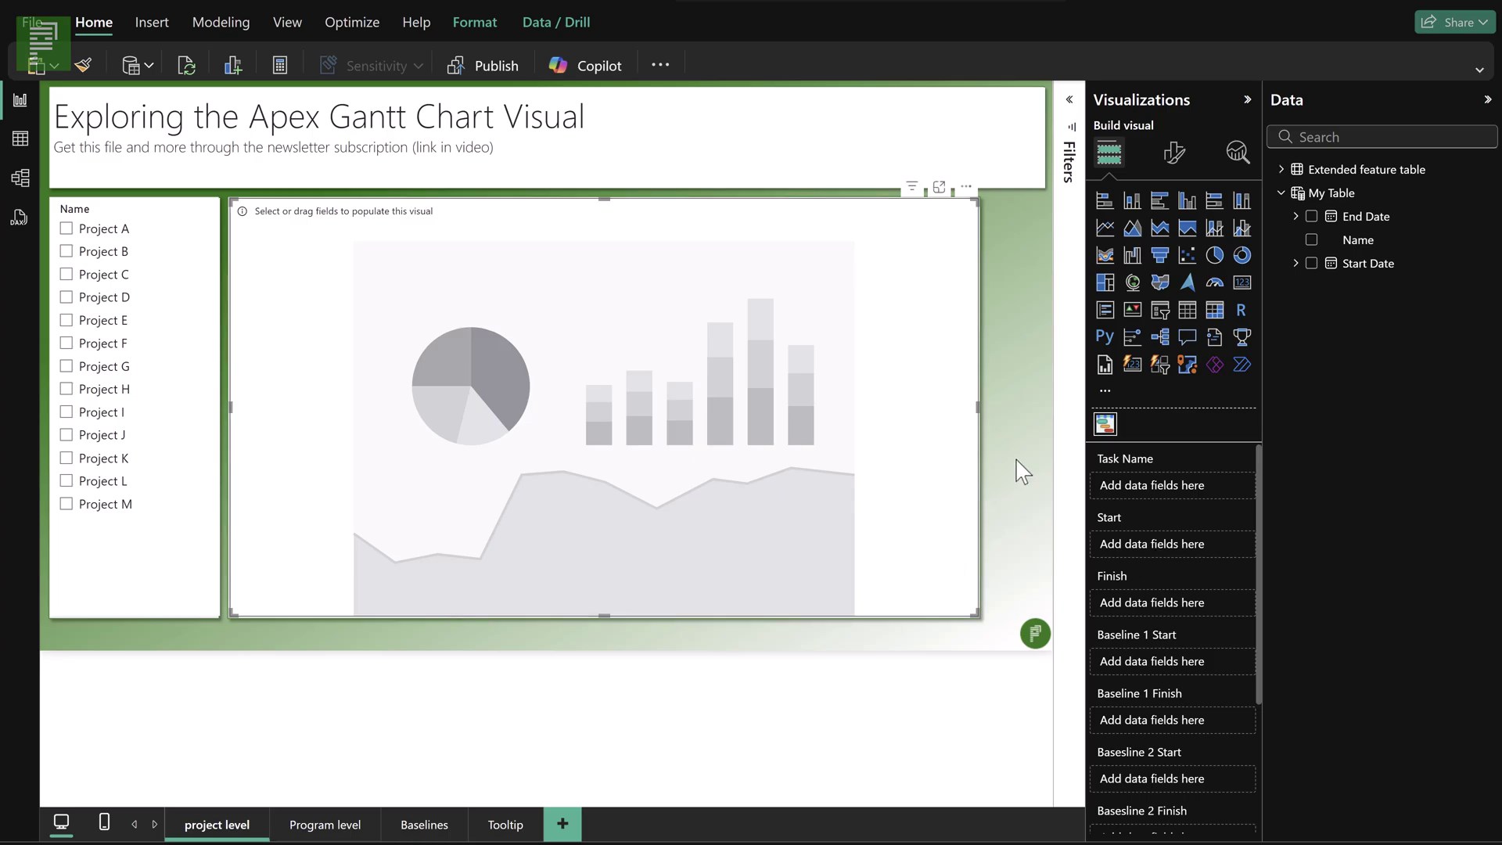
Step: Map Name, Start Date and End Date to Task Name, Start and Finish, using Earliest start and Latest finish
{"action": "left_click_drag", "start_coordinate": [1344, 241], "coordinate": [1144, 485]}
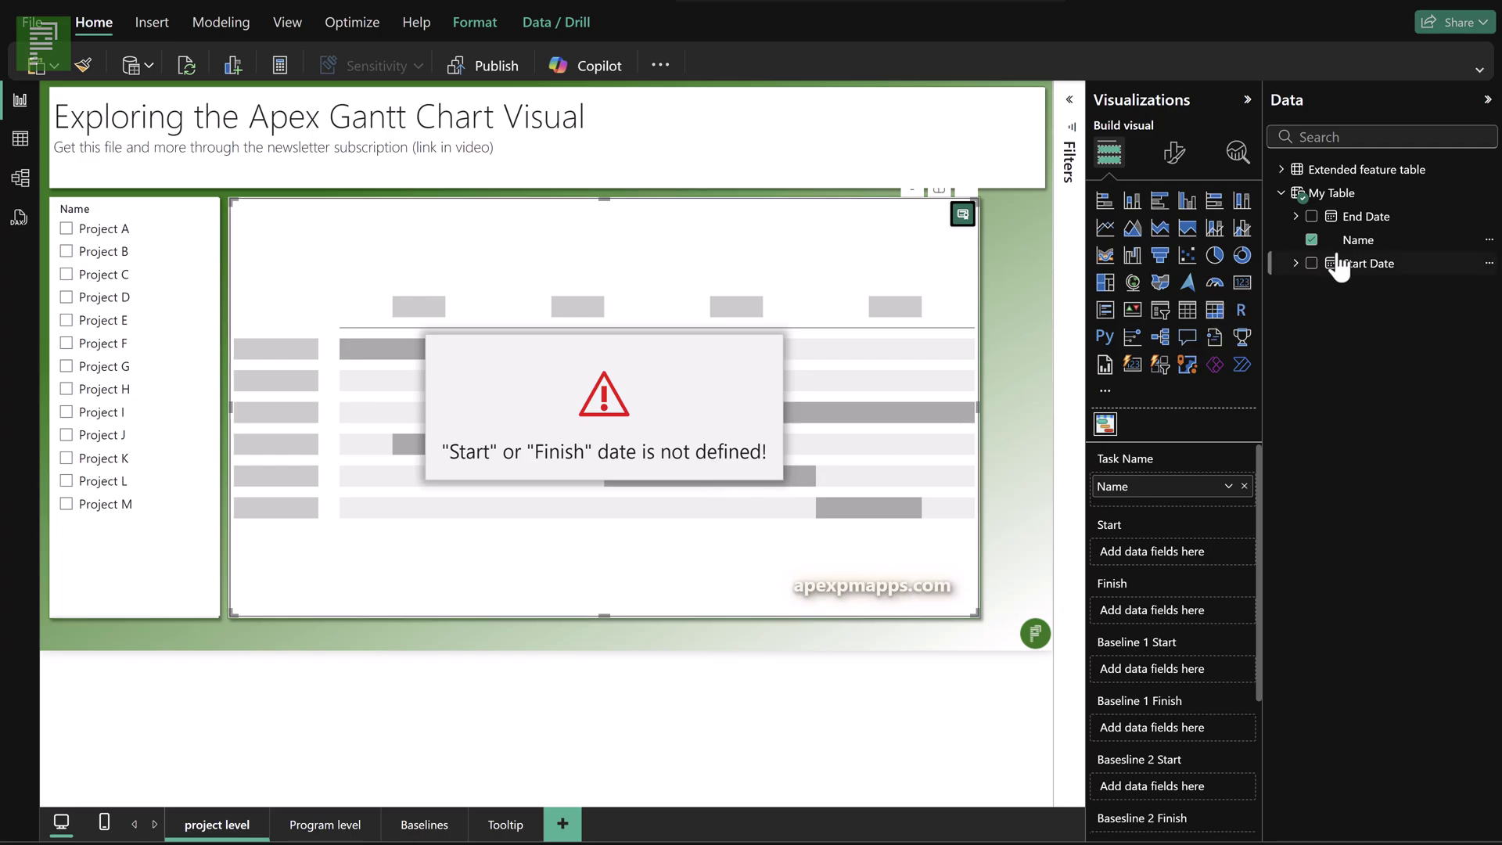
{"action": "left_click_drag", "start_coordinate": [1364, 268], "coordinate": [1188, 543]}
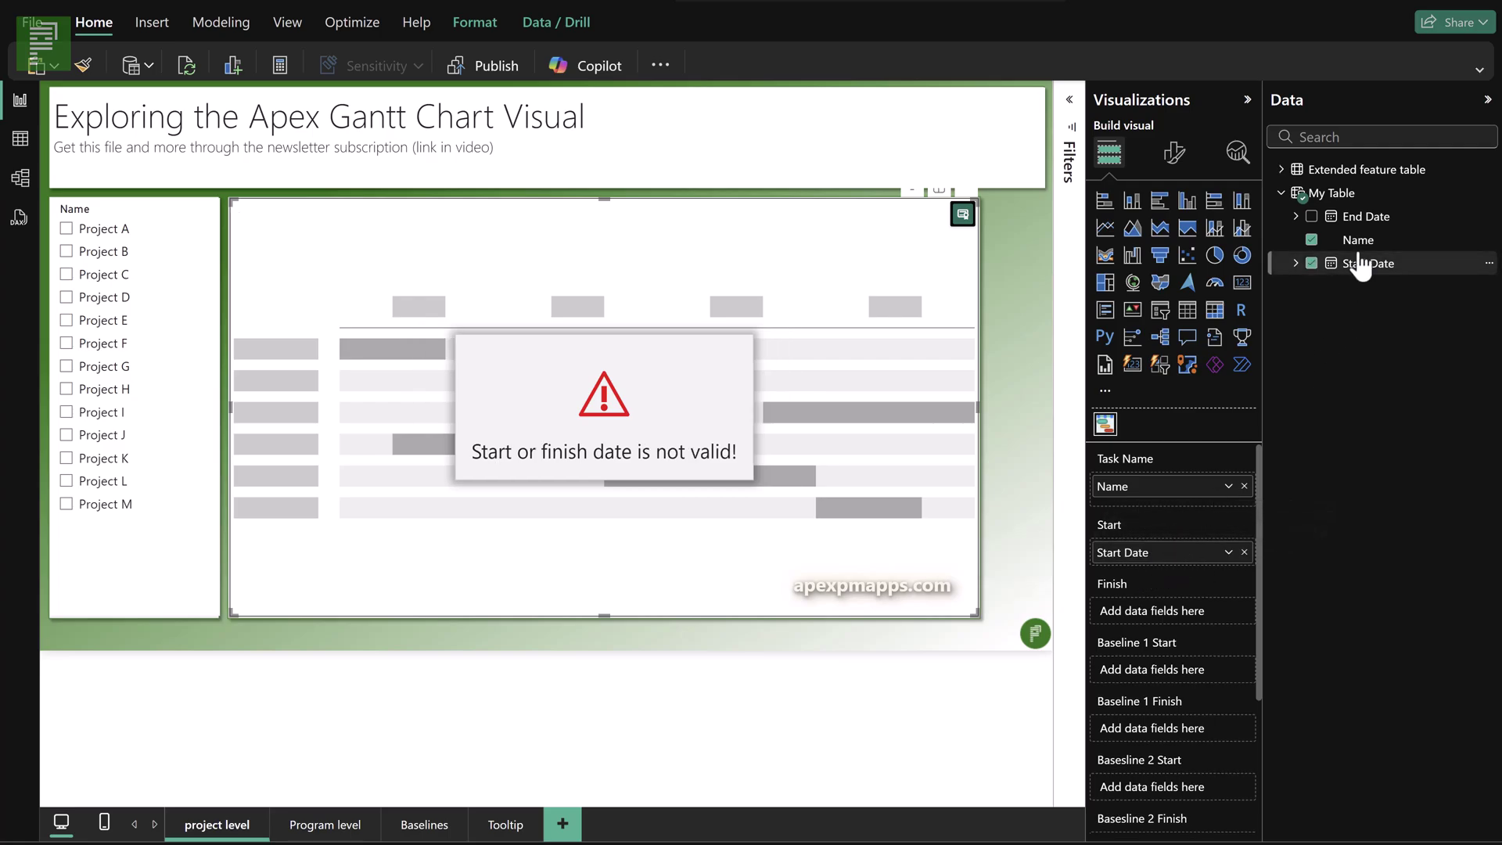
{"action": "left_click_drag", "start_coordinate": [1361, 217], "coordinate": [1182, 608]}
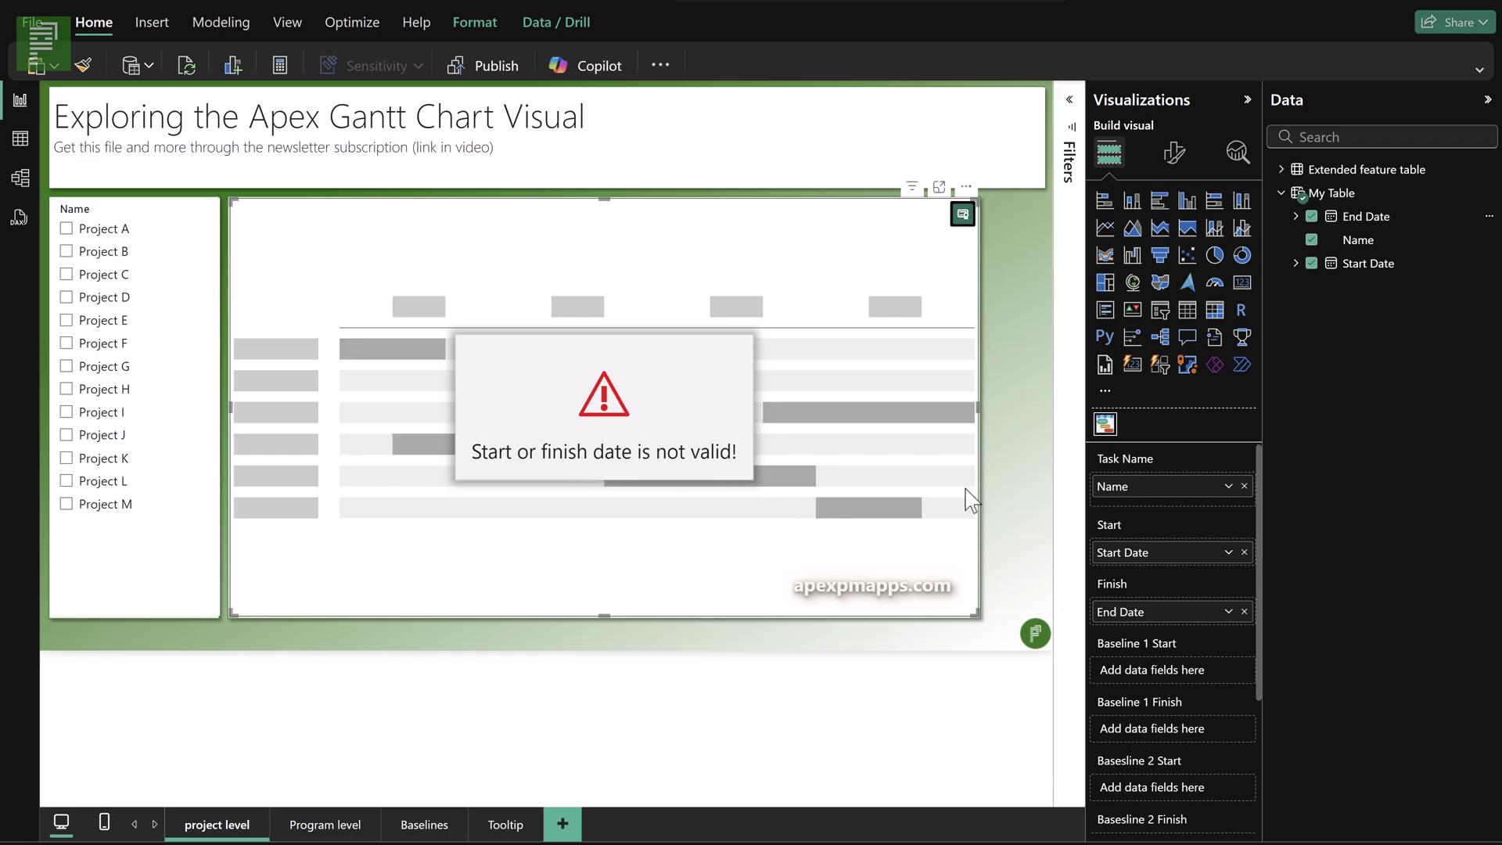
{"action": "left_click", "coordinate": [1228, 552]}
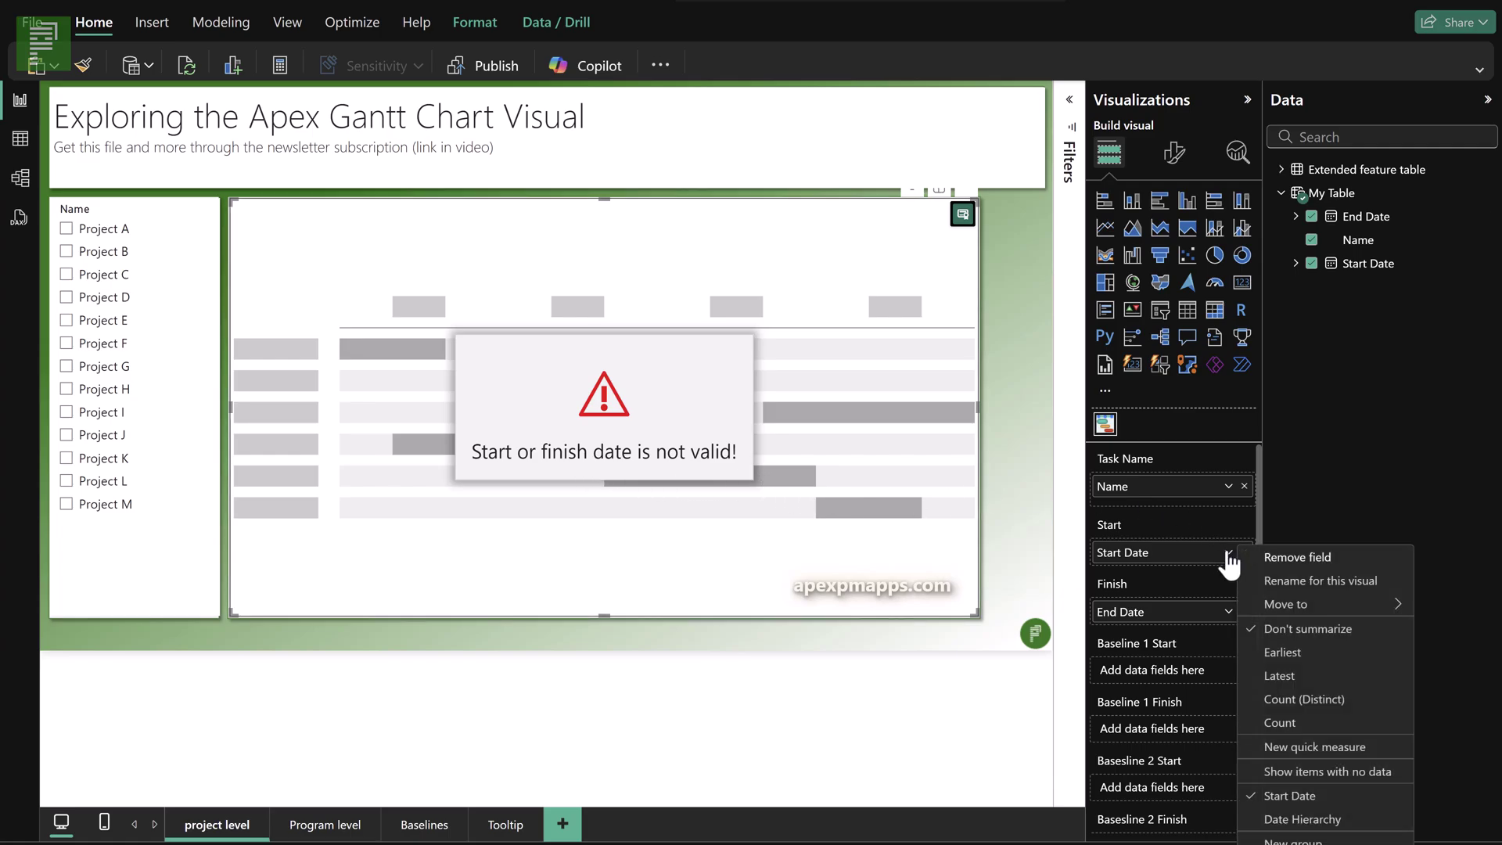
{"action": "left_click", "coordinate": [1281, 653]}
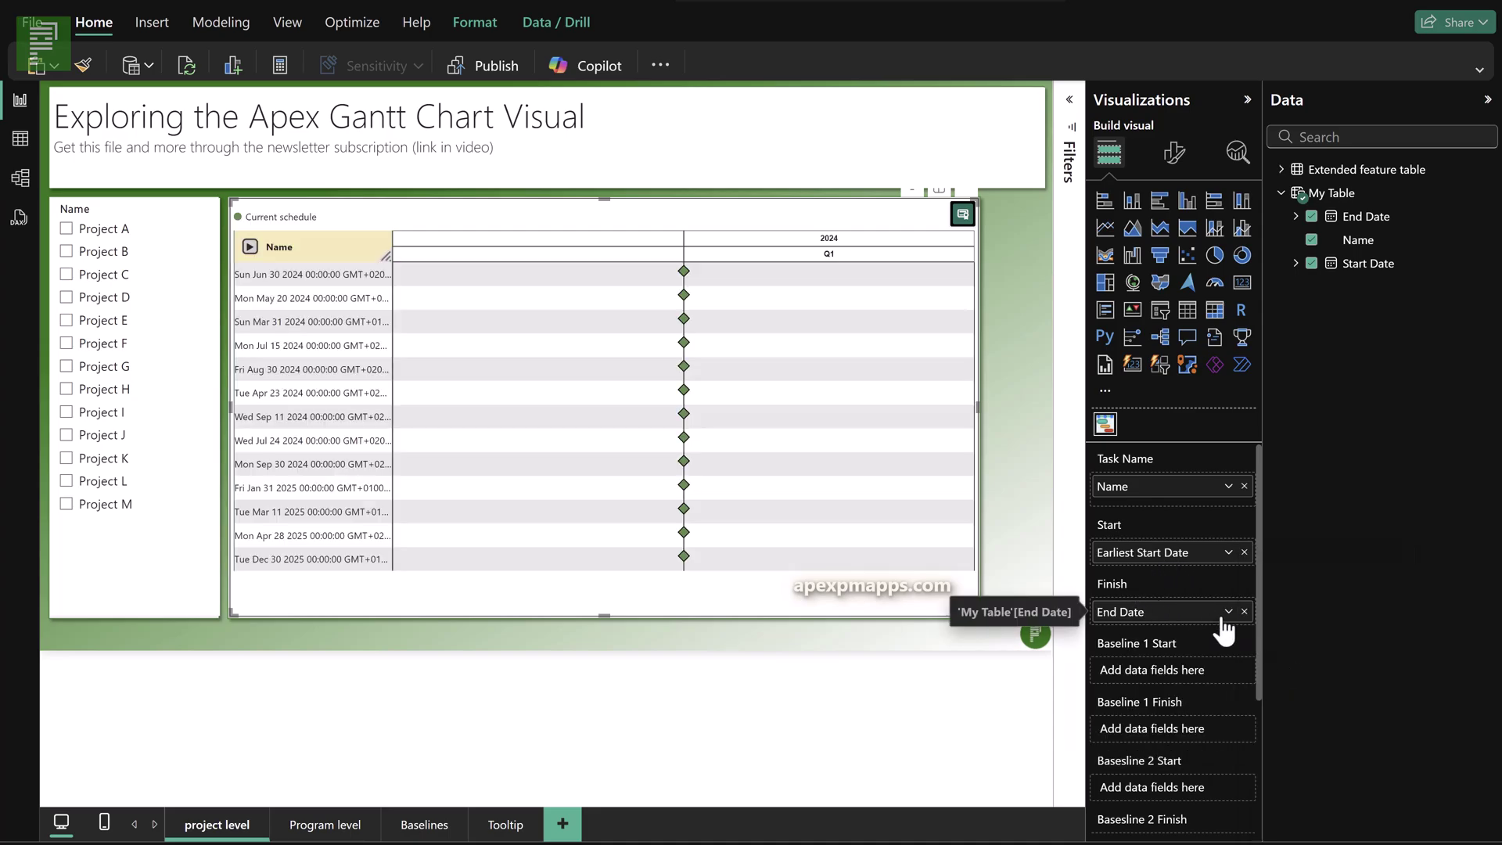
{"action": "left_click", "coordinate": [1227, 613]}
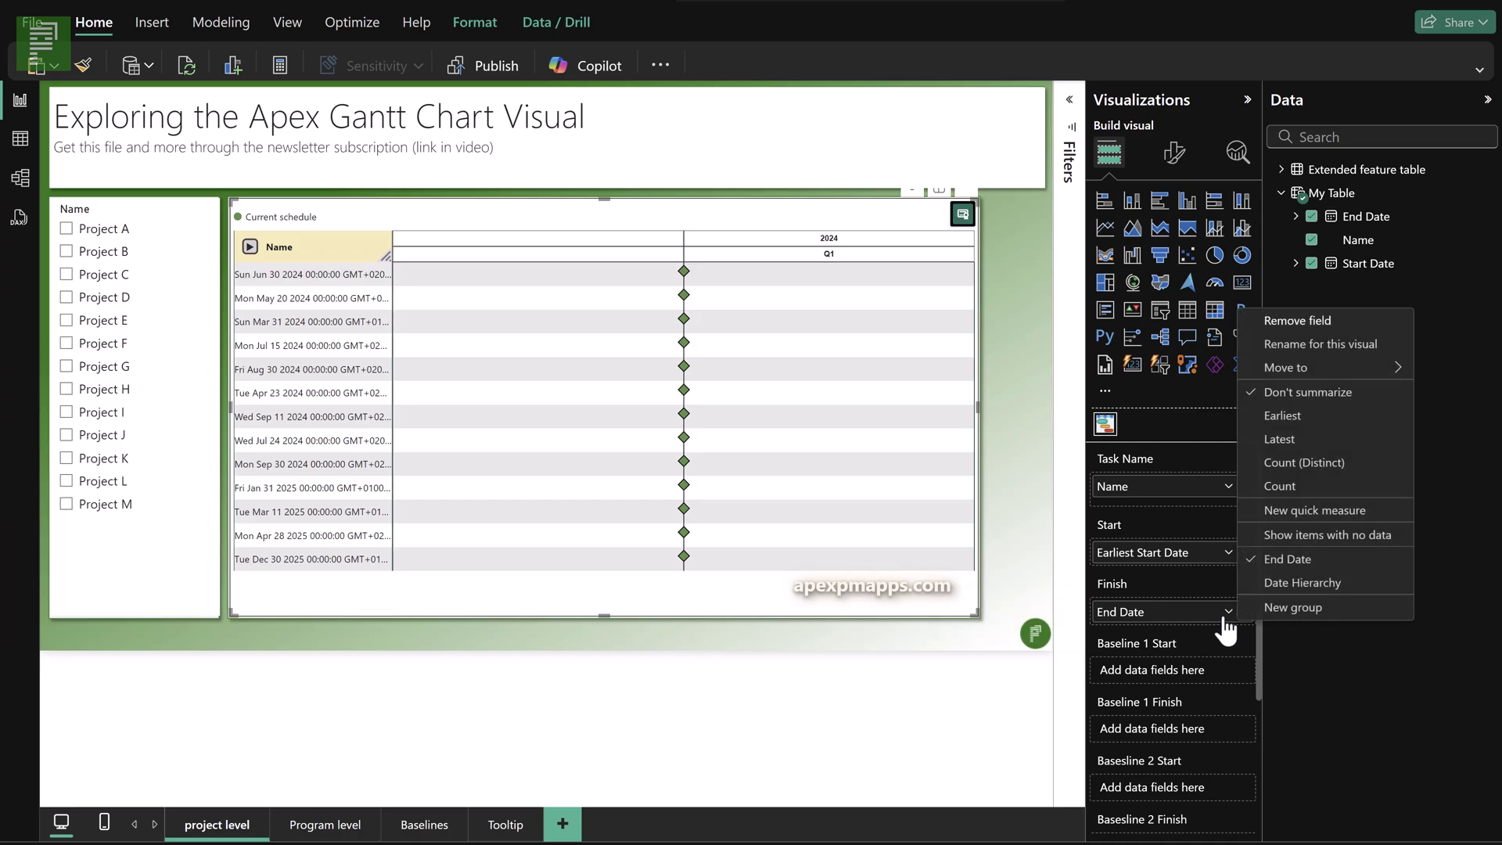
{"action": "left_click", "coordinate": [1267, 438]}
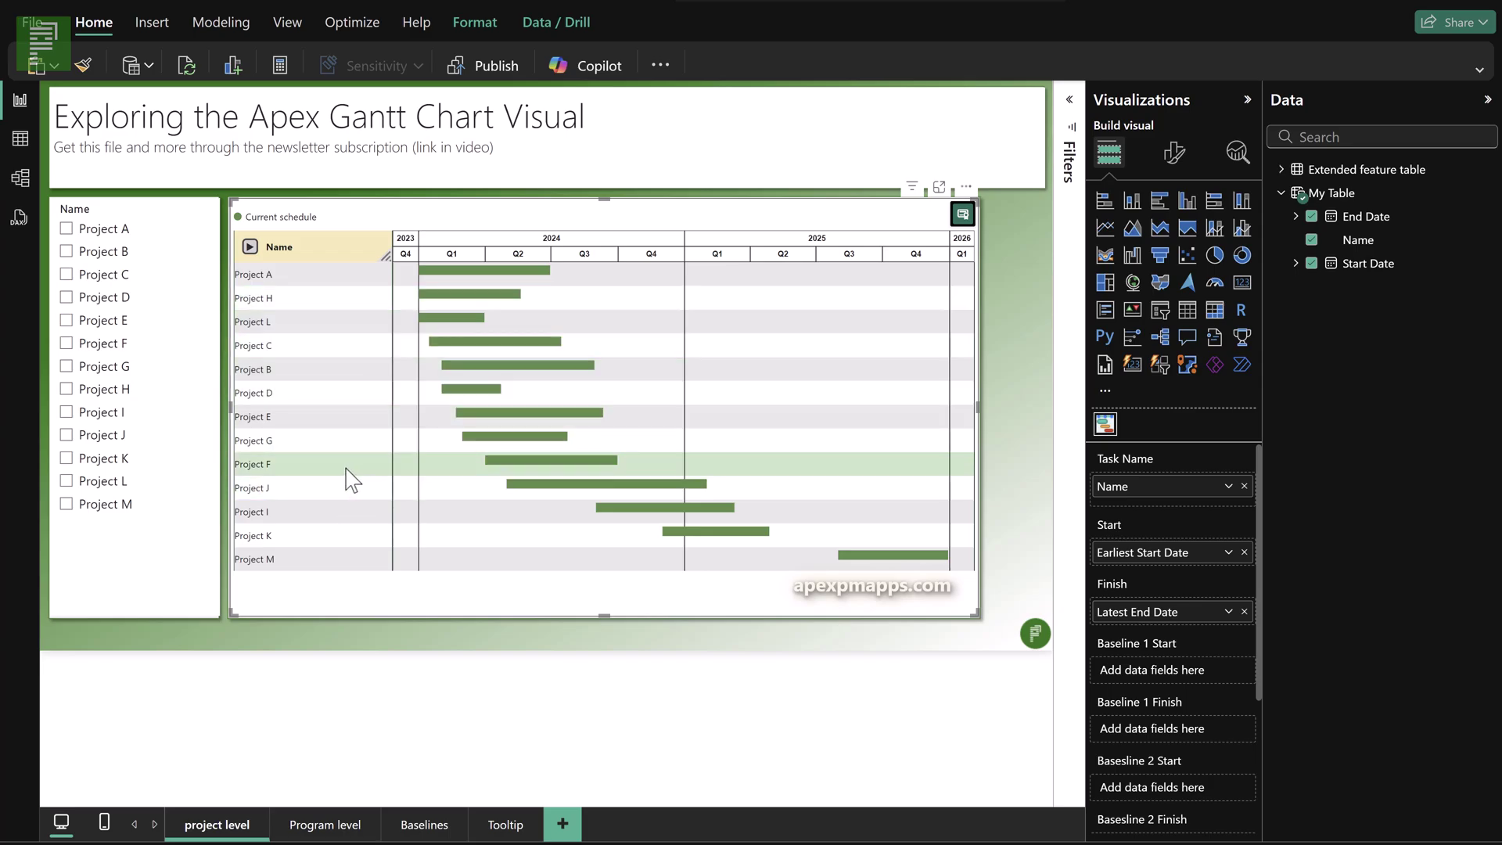
Step: Filter to Project C and clear it, then highlight the Project L, B and I rows
{"action": "left_click", "coordinate": [92, 294]}
{"action": "left_click", "coordinate": [91, 290]}
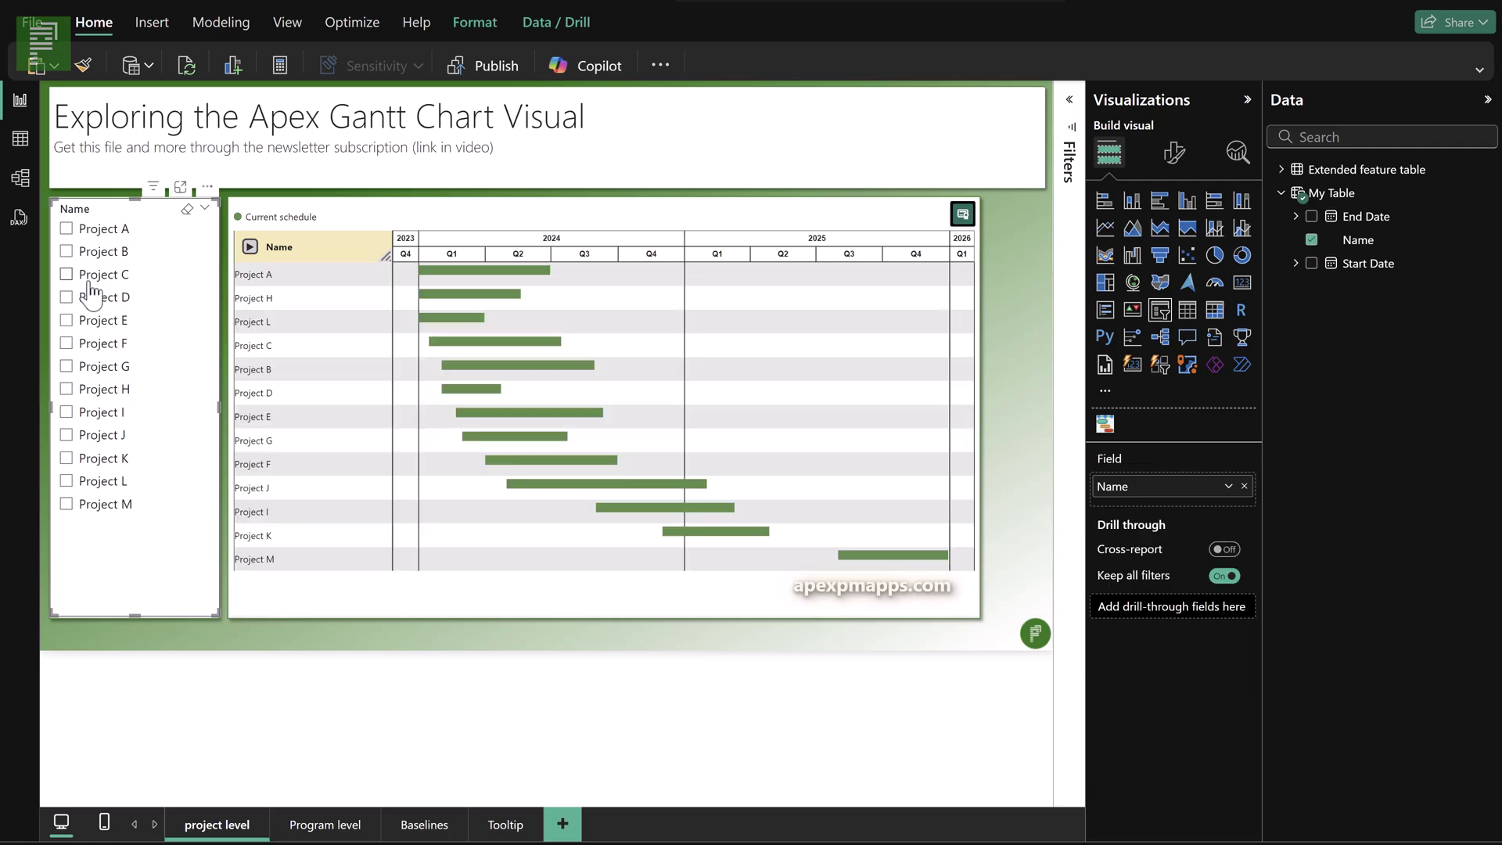
{"action": "left_click", "coordinate": [258, 333]}
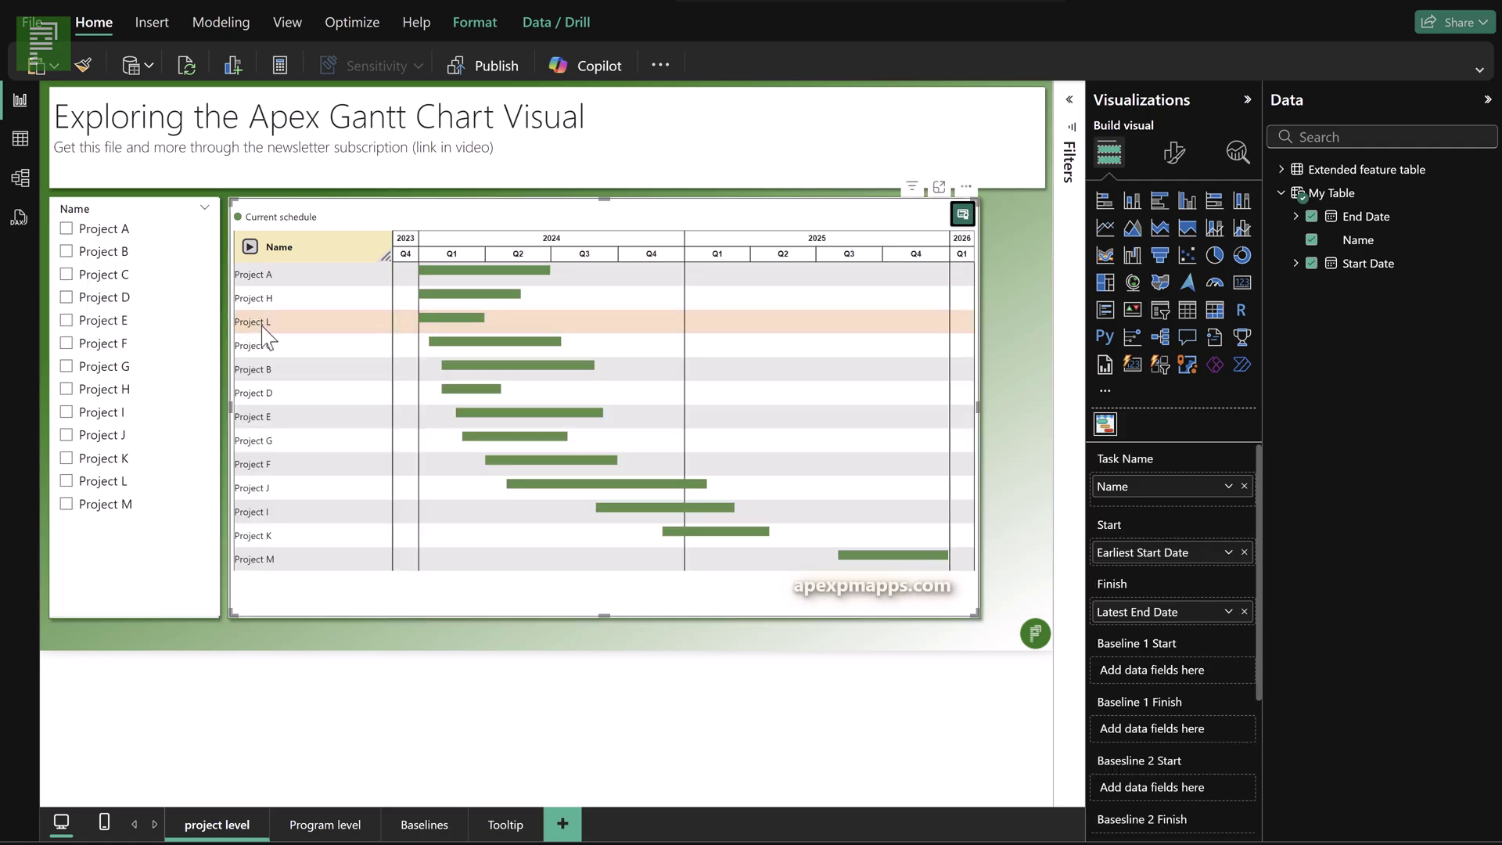
{"action": "left_click", "coordinate": [292, 371]}
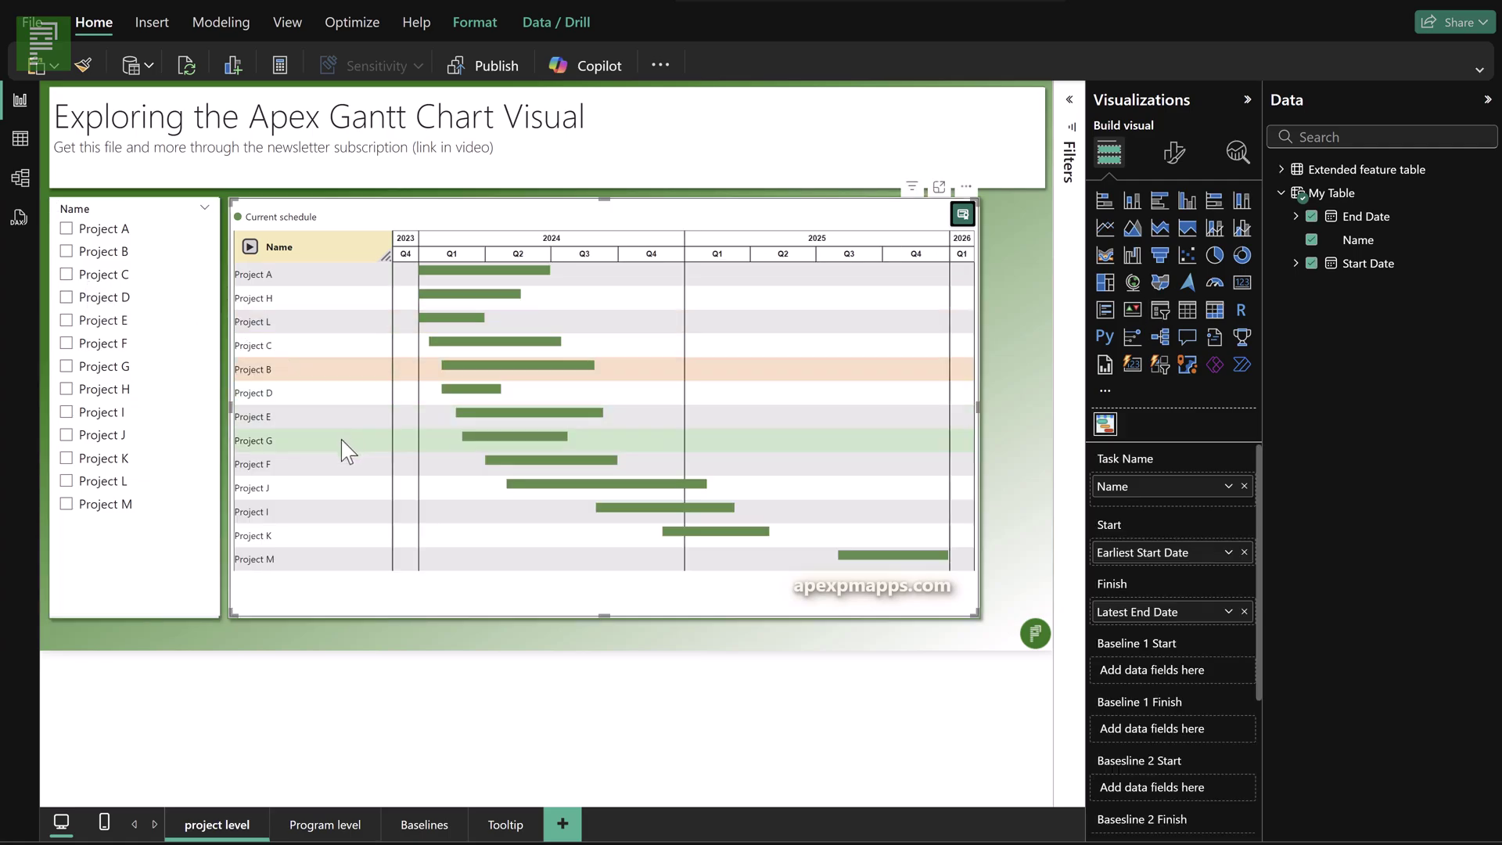
{"action": "left_click", "coordinate": [338, 510]}
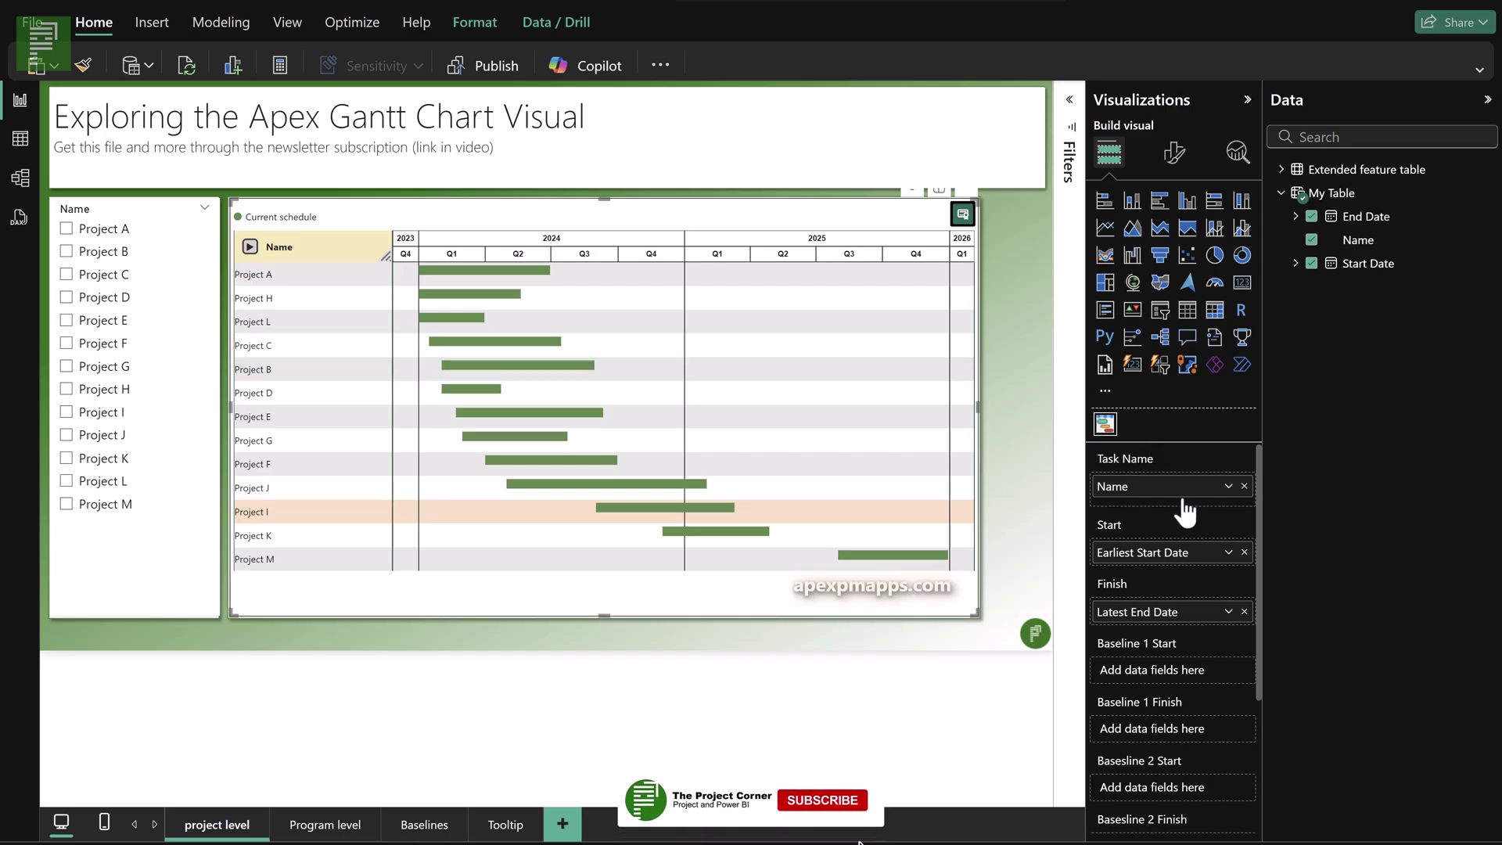
{"action": "scroll", "coordinate": [1163, 468], "scroll_direction": "down", "scroll_amount": 5}
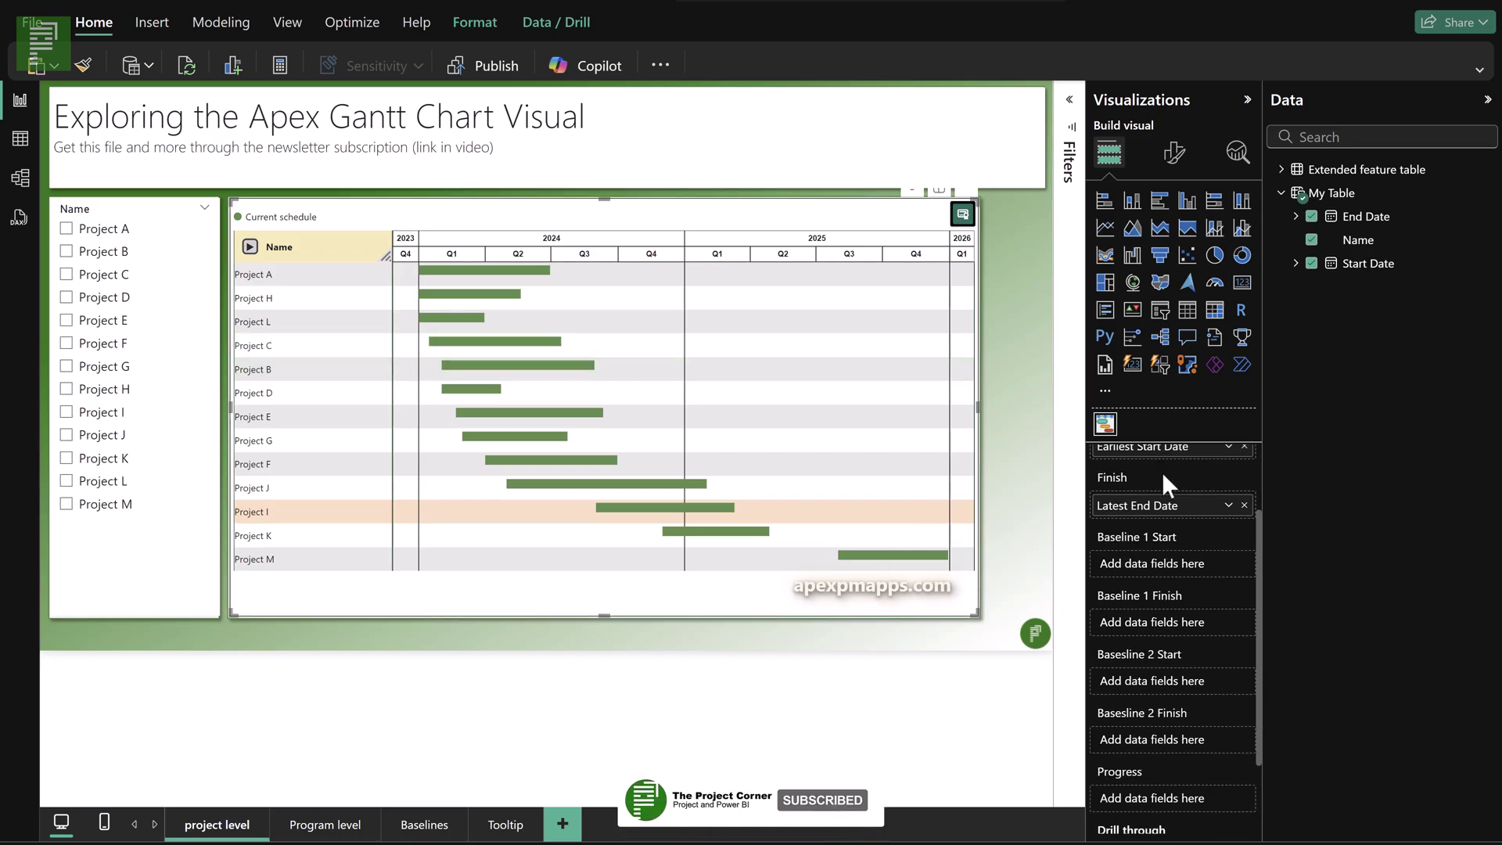
{"action": "scroll", "coordinate": [1152, 500], "scroll_direction": "up", "scroll_amount": 5}
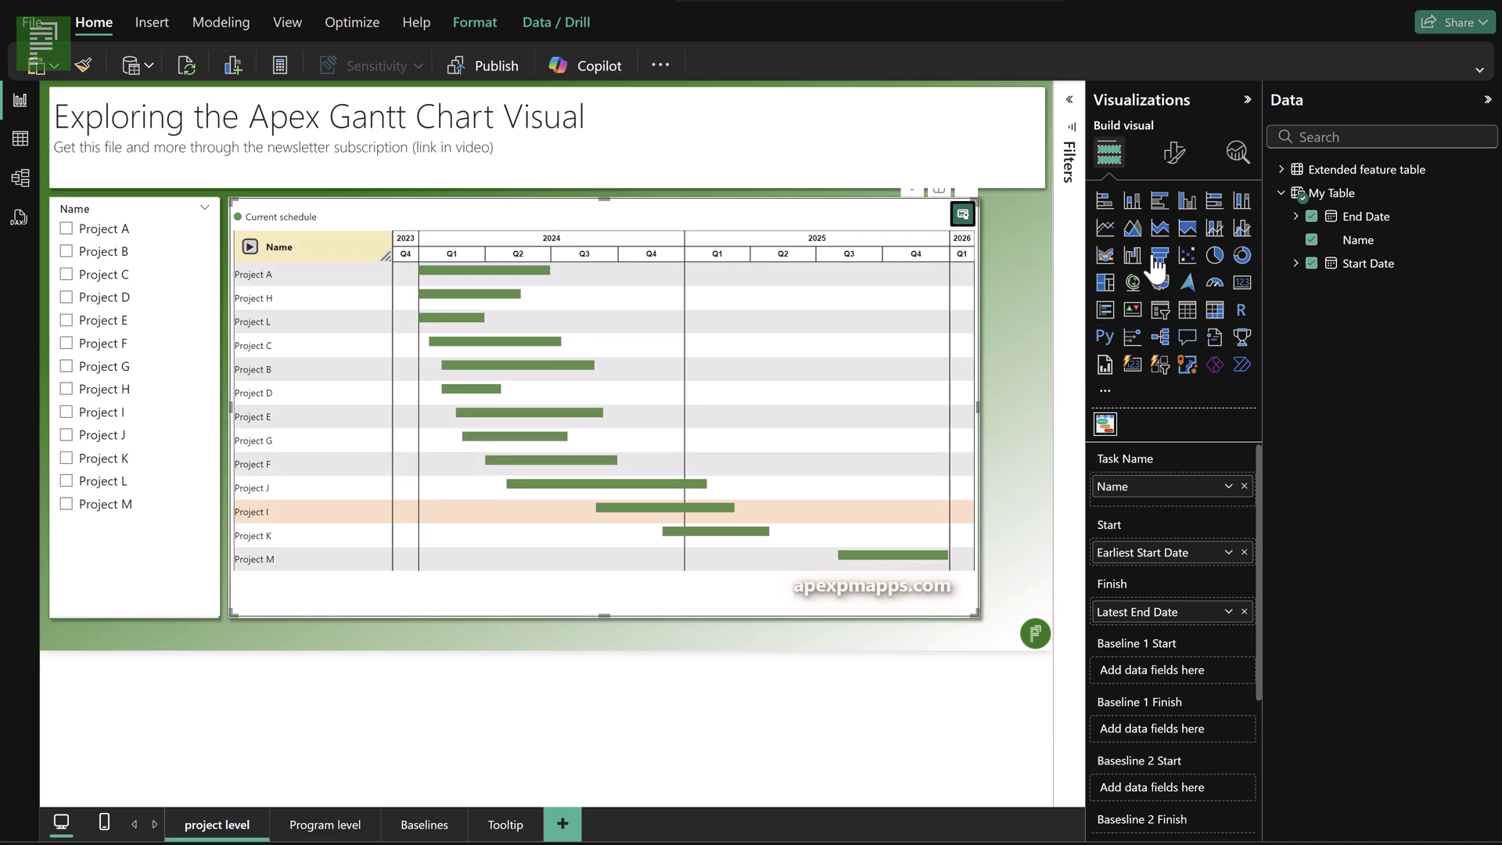
Step: Set the Gantt timeline's top, middle and bottom scales to Year, Quarter and Month
{"action": "left_click", "coordinate": [1171, 154]}
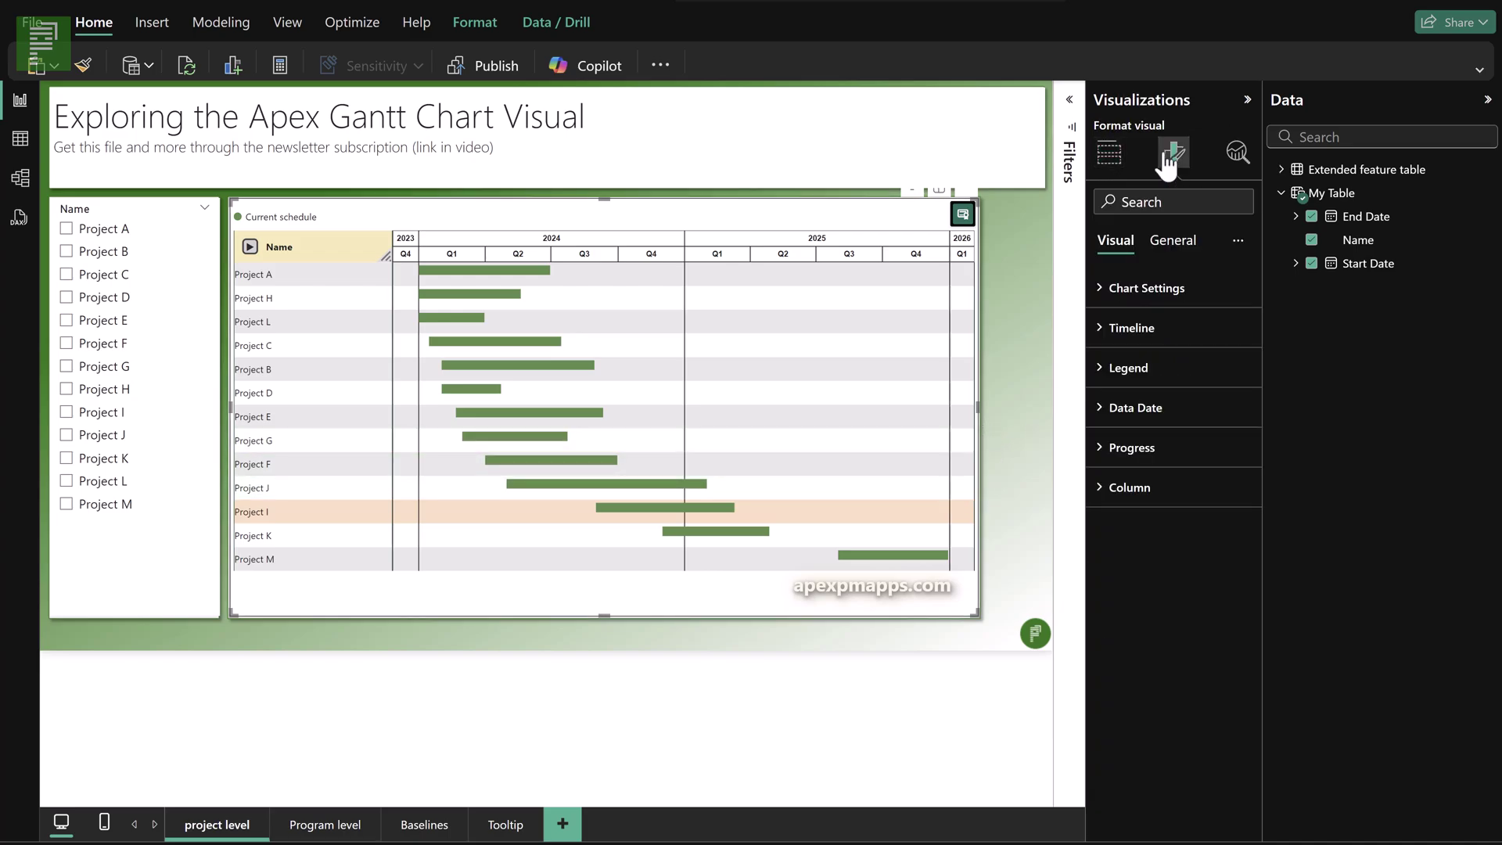
{"action": "left_click", "coordinate": [1114, 290]}
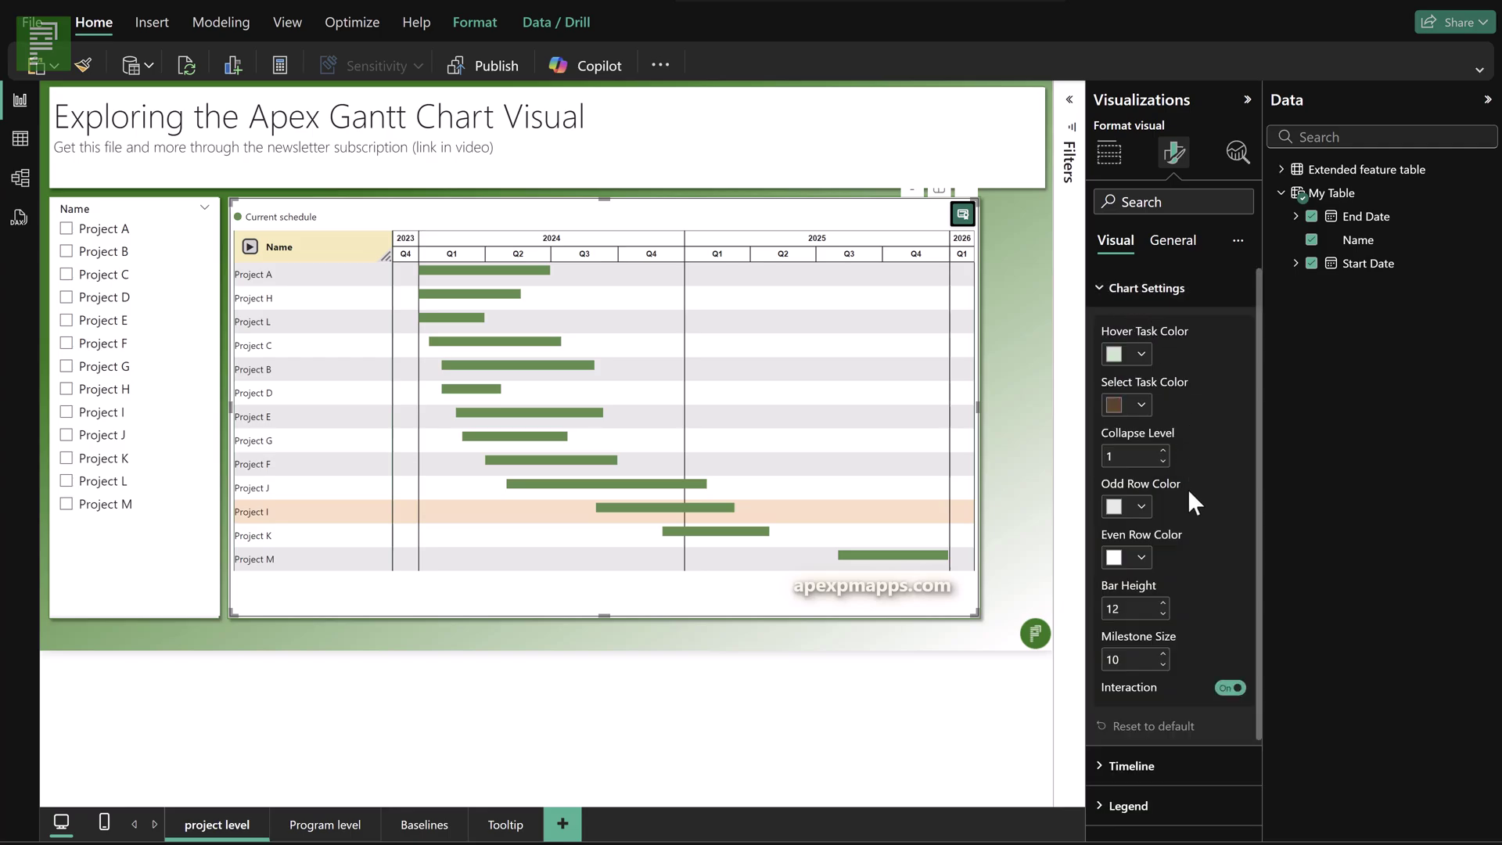
{"action": "left_click", "coordinate": [1131, 304]}
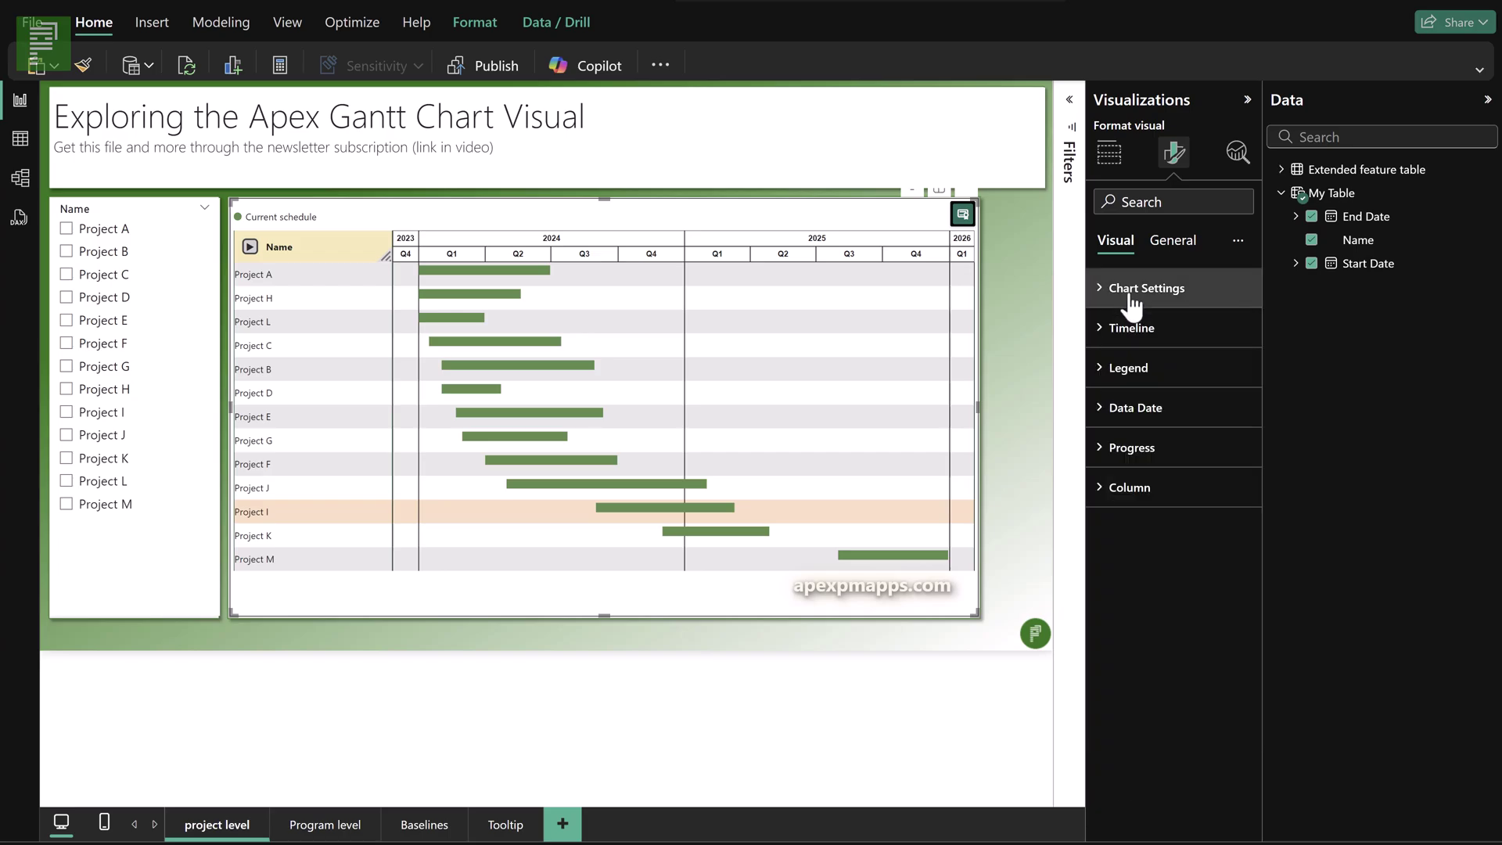
{"action": "left_click", "coordinate": [1154, 333]}
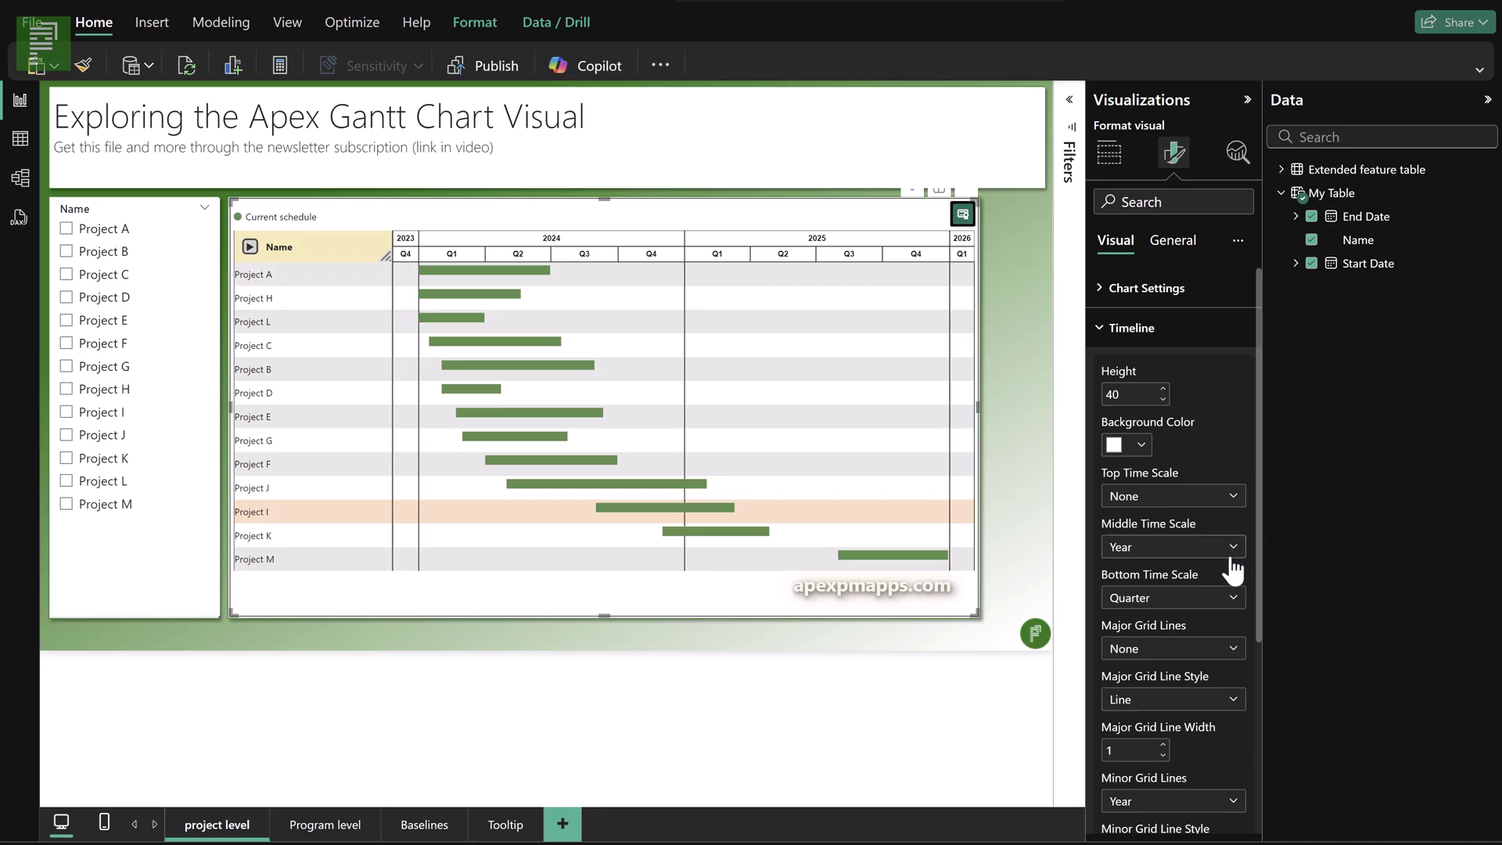
{"action": "left_click", "coordinate": [1232, 507]}
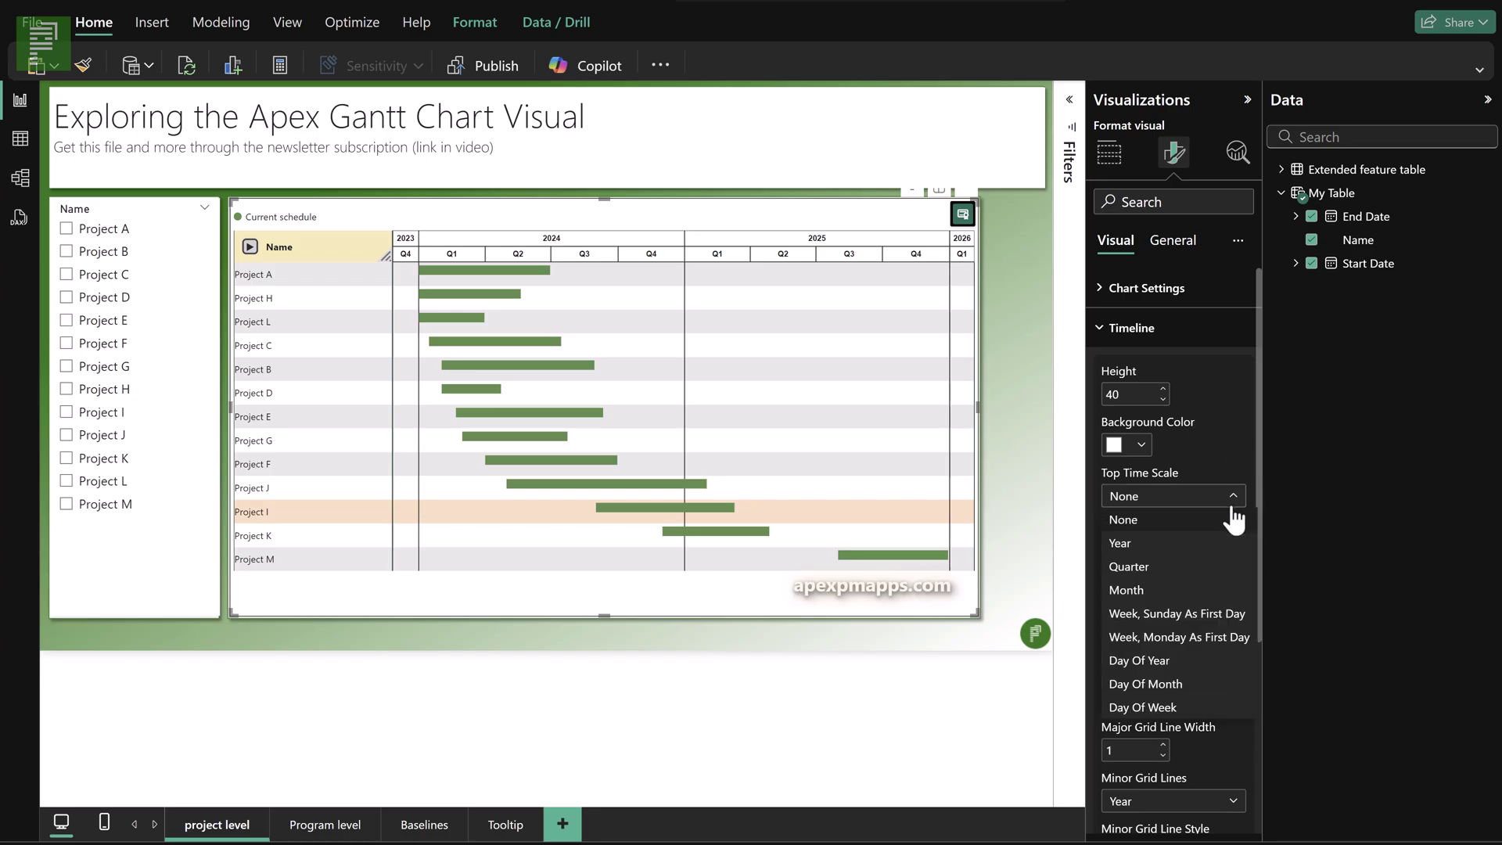
{"action": "left_click", "coordinate": [1225, 554]}
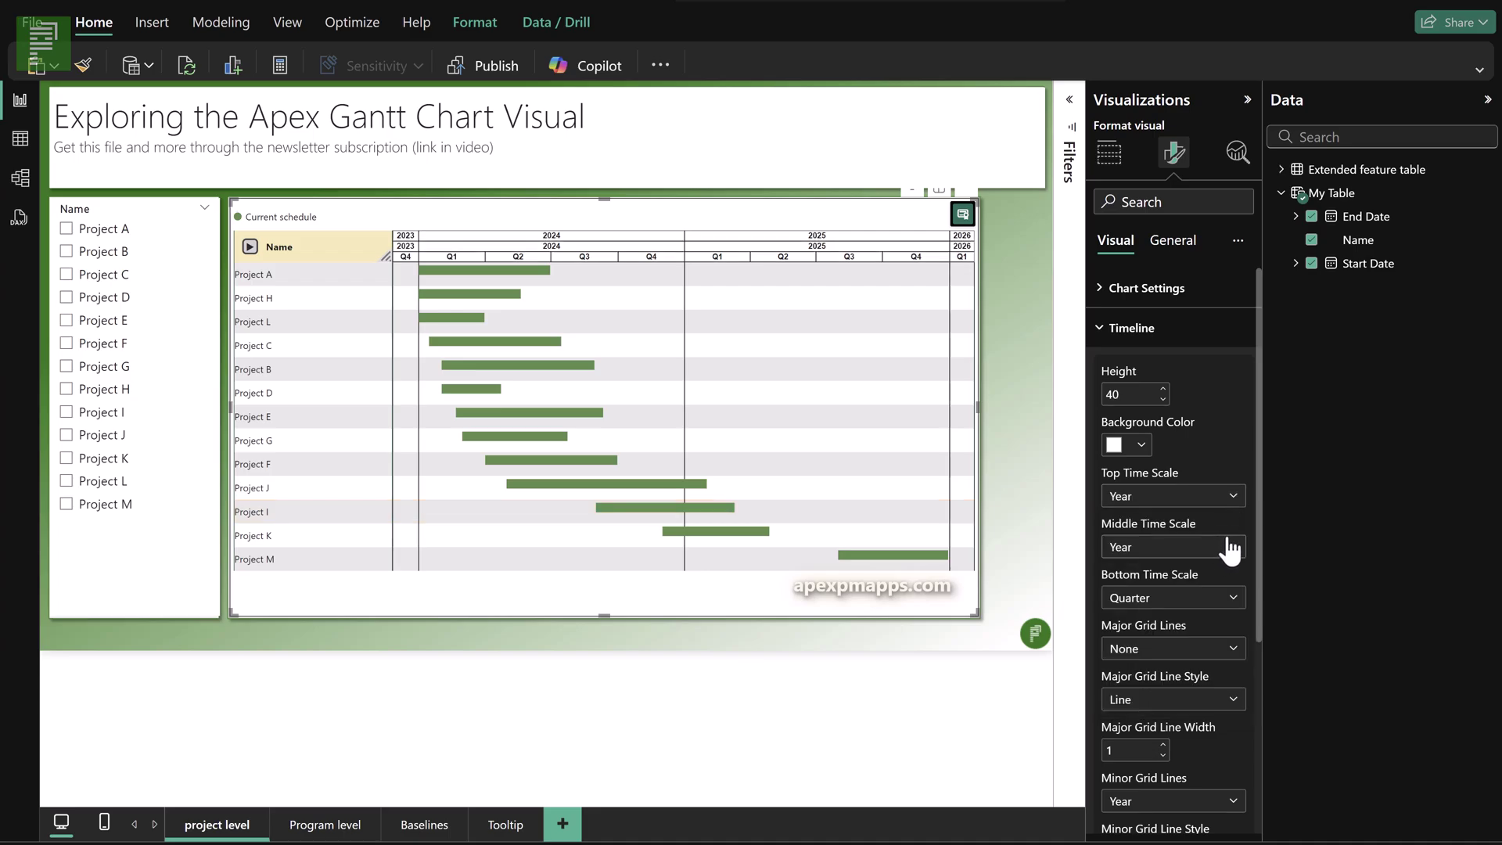
{"action": "left_click", "coordinate": [1235, 550]}
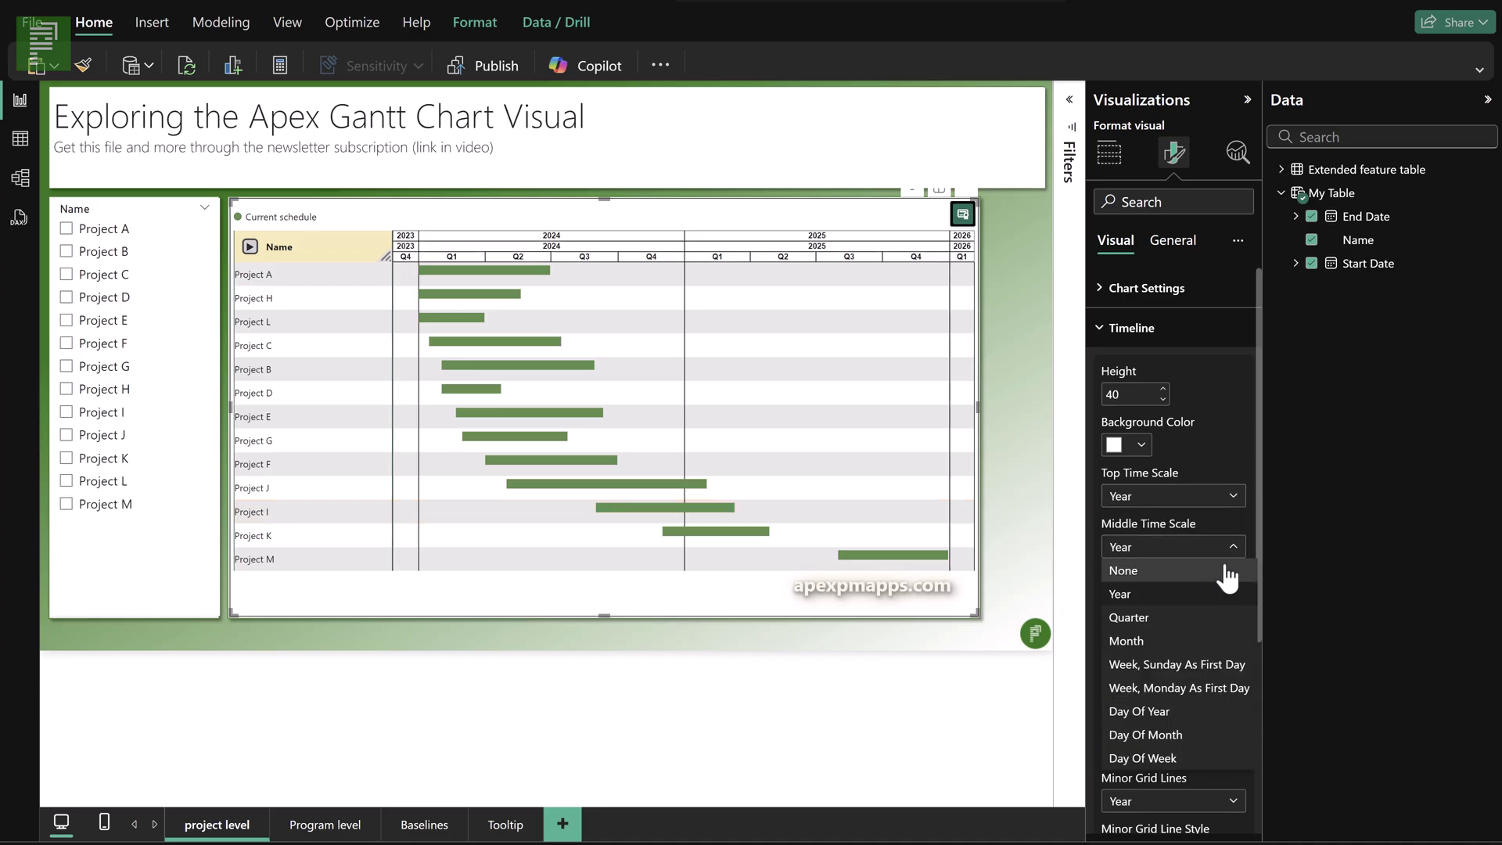
{"action": "left_click", "coordinate": [1213, 618]}
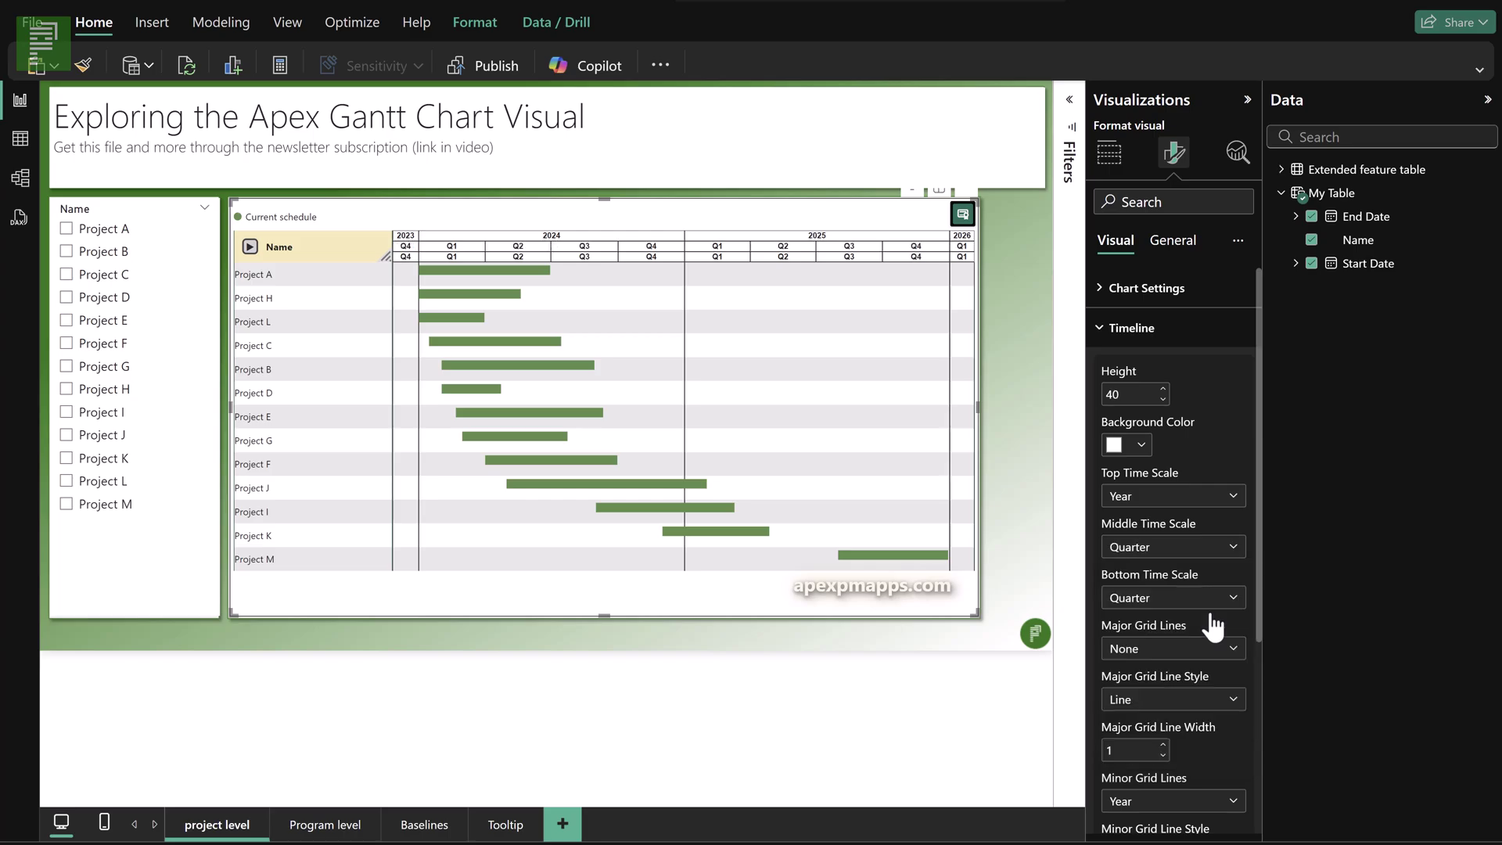
{"action": "left_click", "coordinate": [1235, 599]}
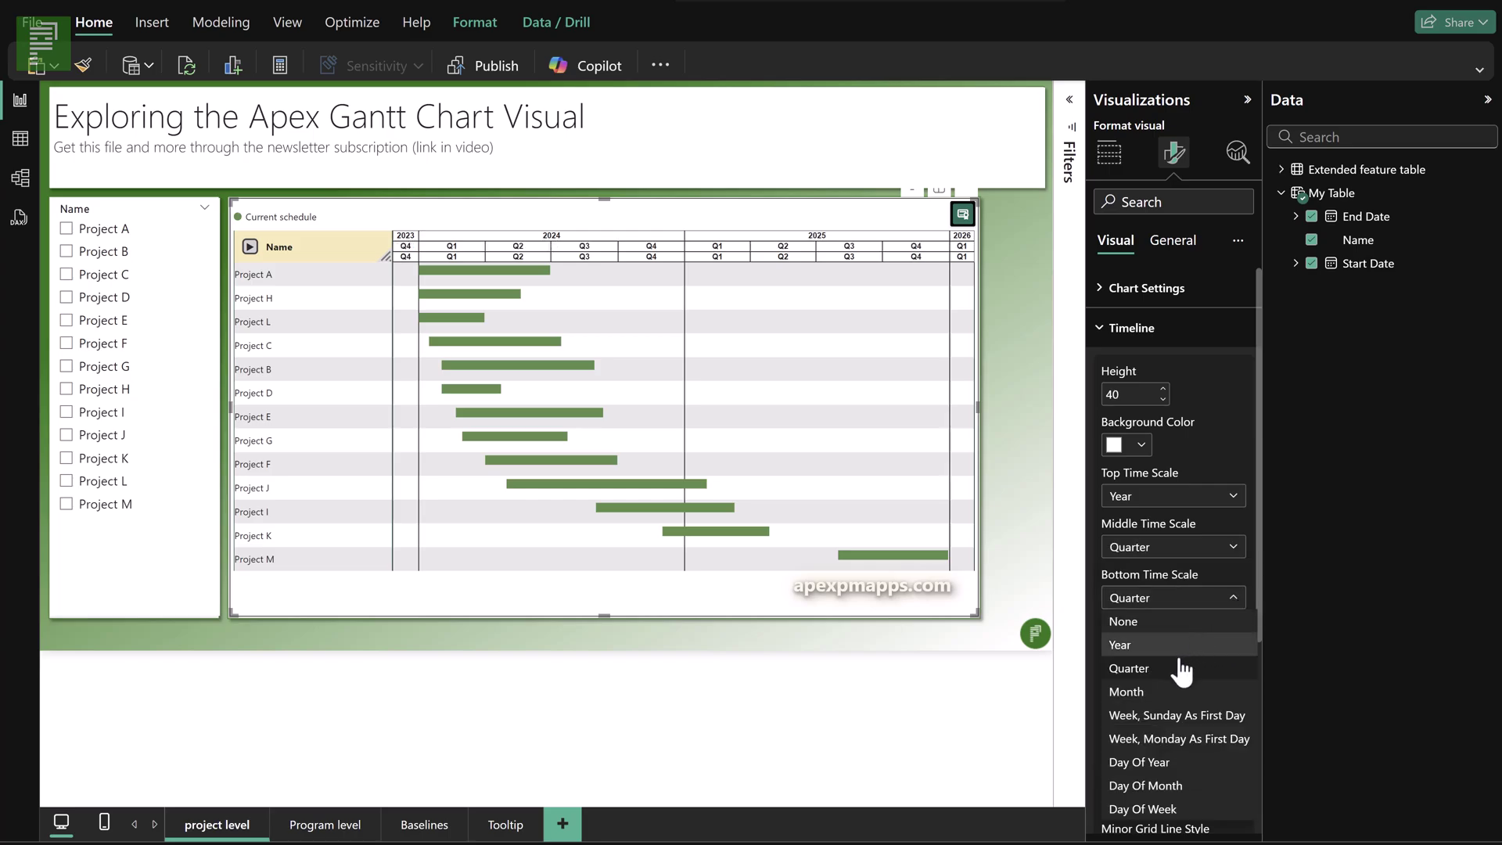
{"action": "left_click", "coordinate": [1166, 693]}
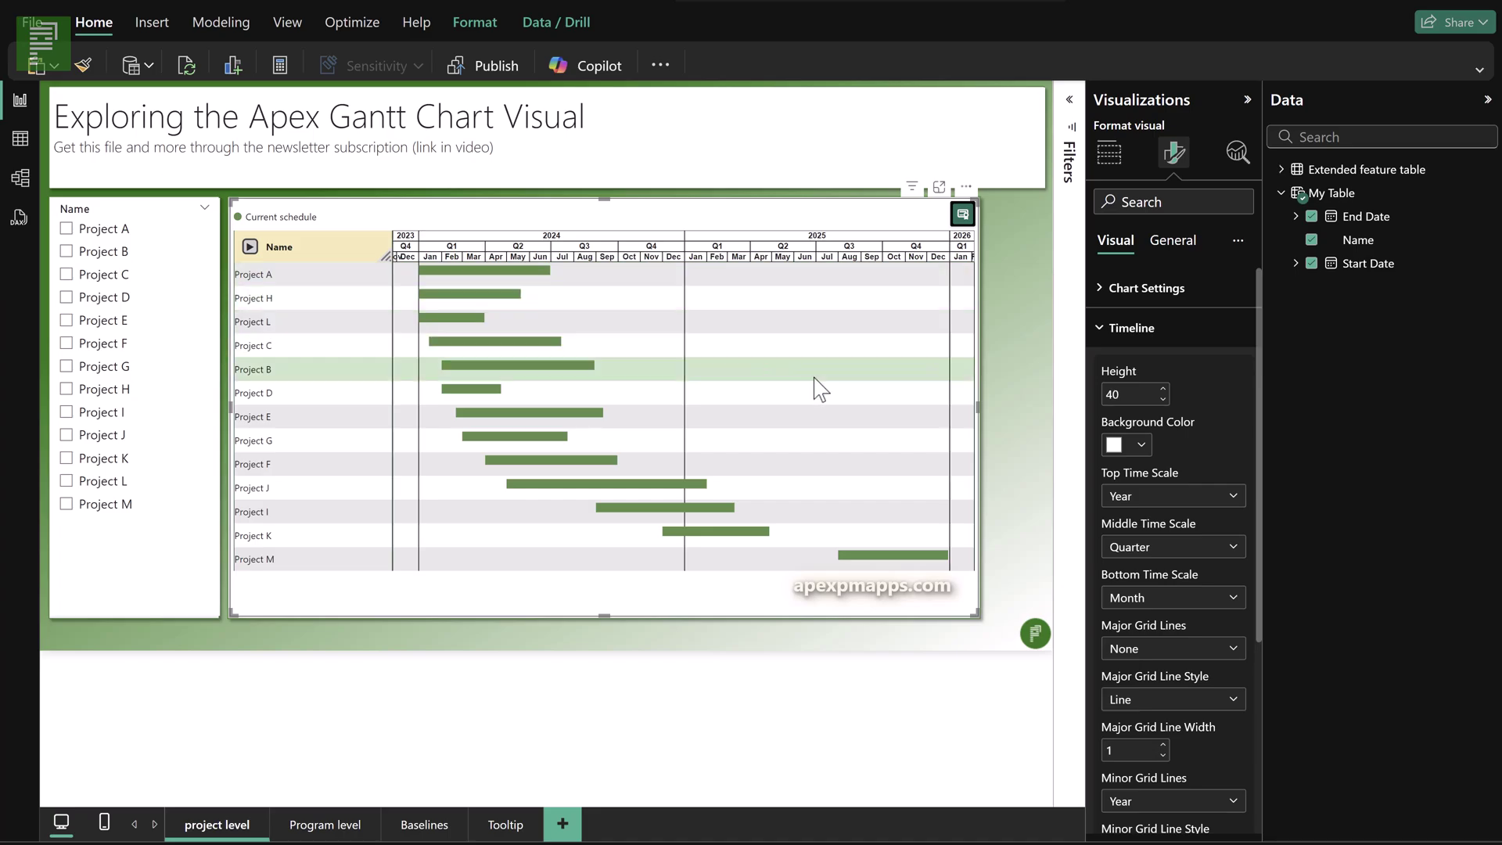
Step: Set major grid lines to Year with Quarter spacing, and collapse the Timeline section
{"action": "left_click", "coordinate": [1165, 652]}
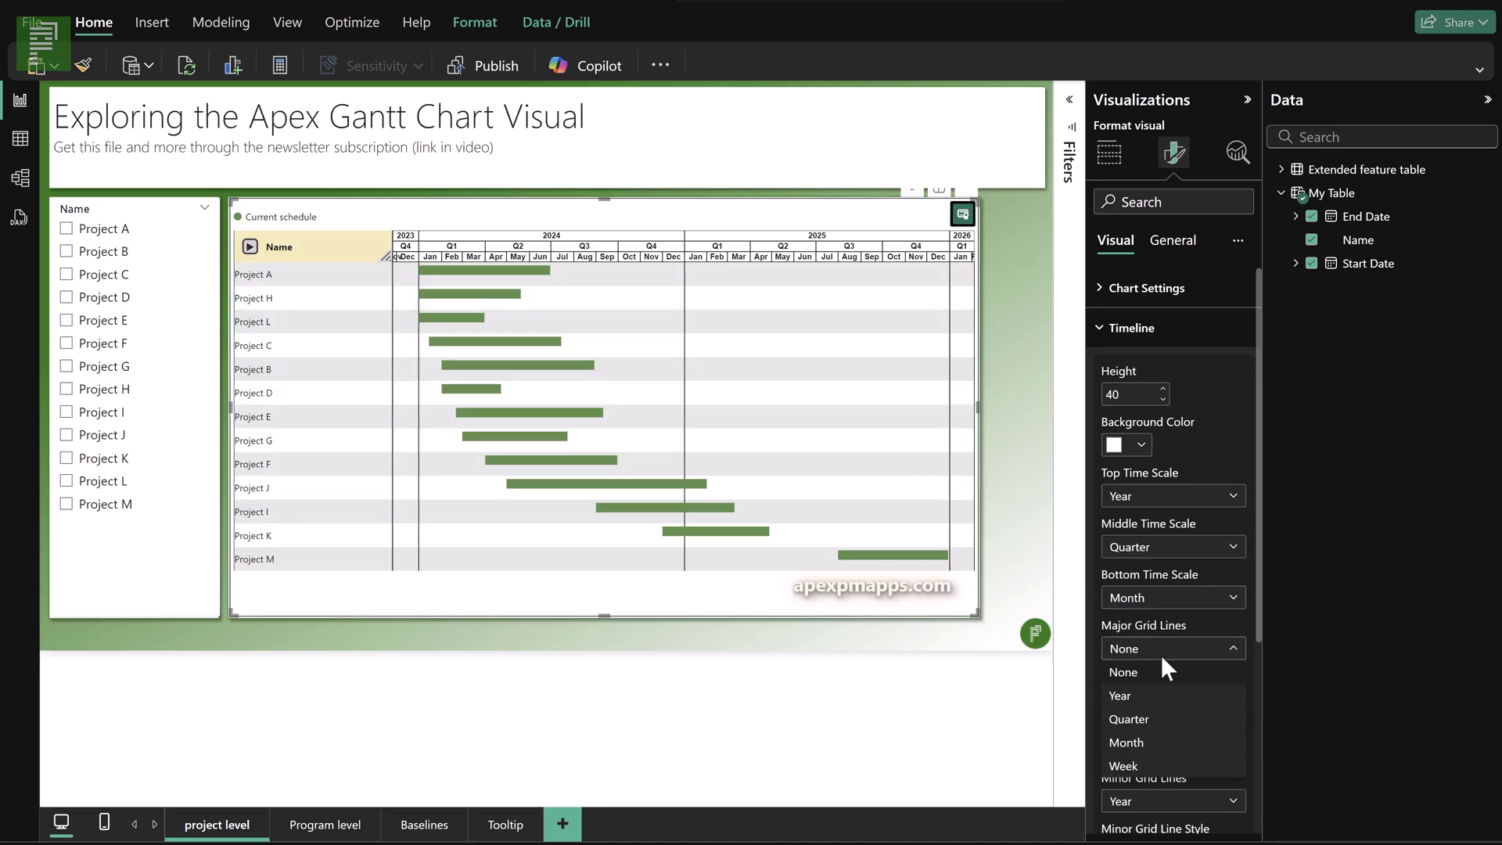
{"action": "left_click", "coordinate": [1146, 698]}
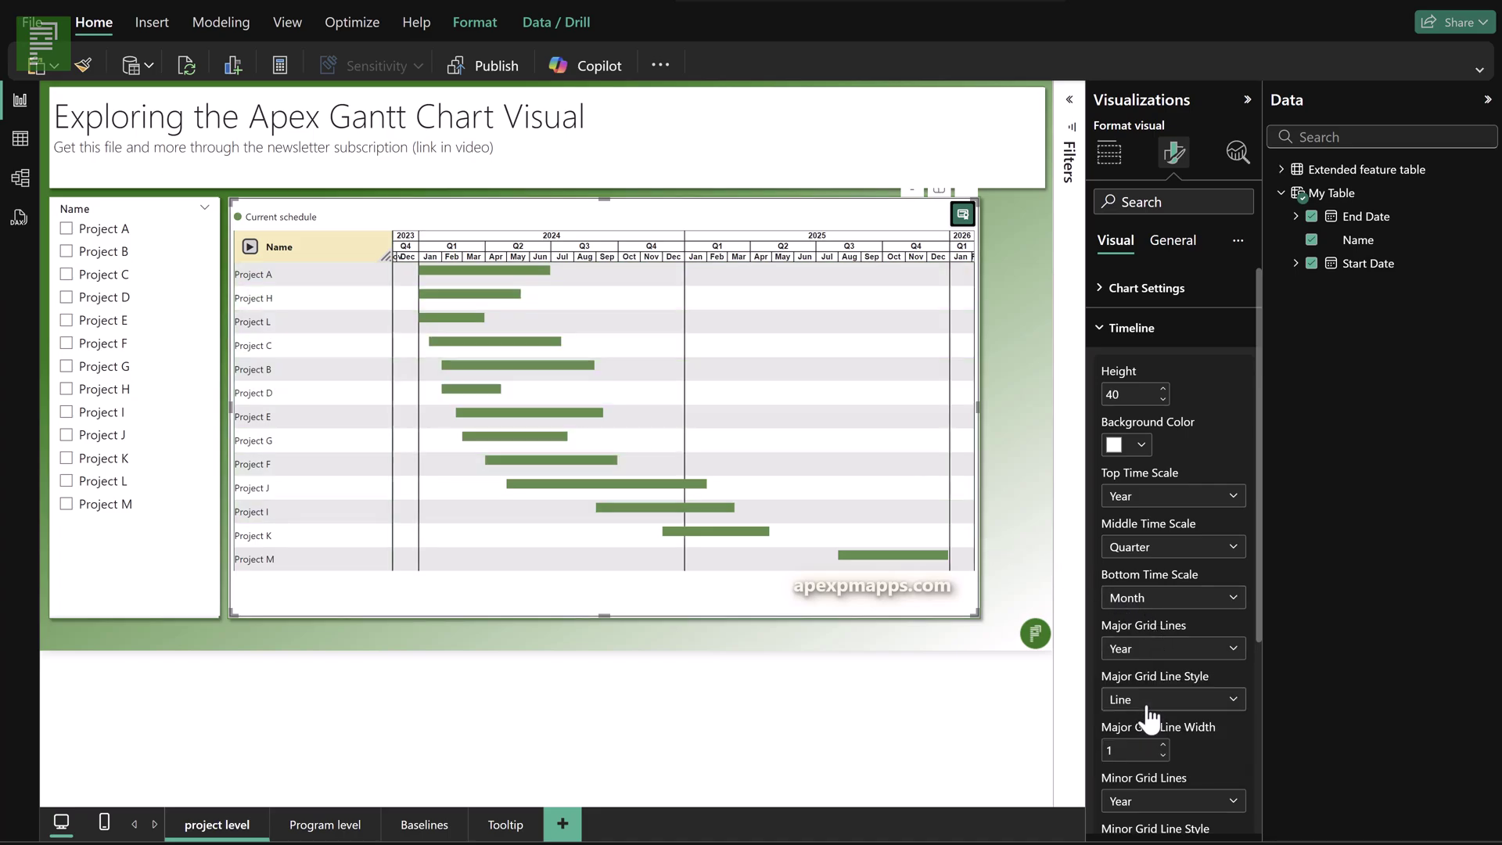
{"action": "left_click", "coordinate": [1163, 662]}
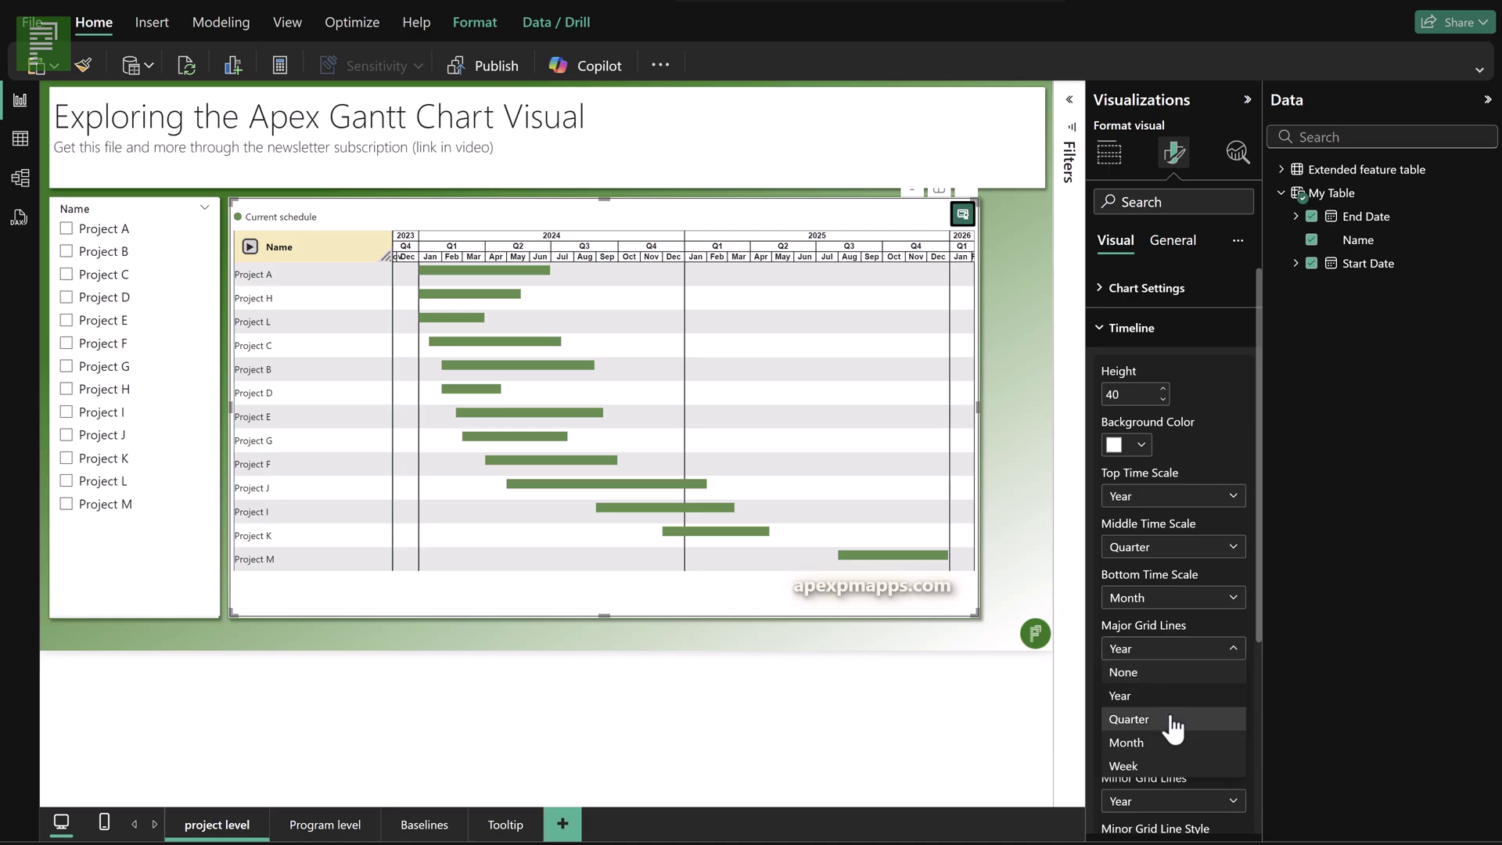
{"action": "left_click", "coordinate": [1171, 713]}
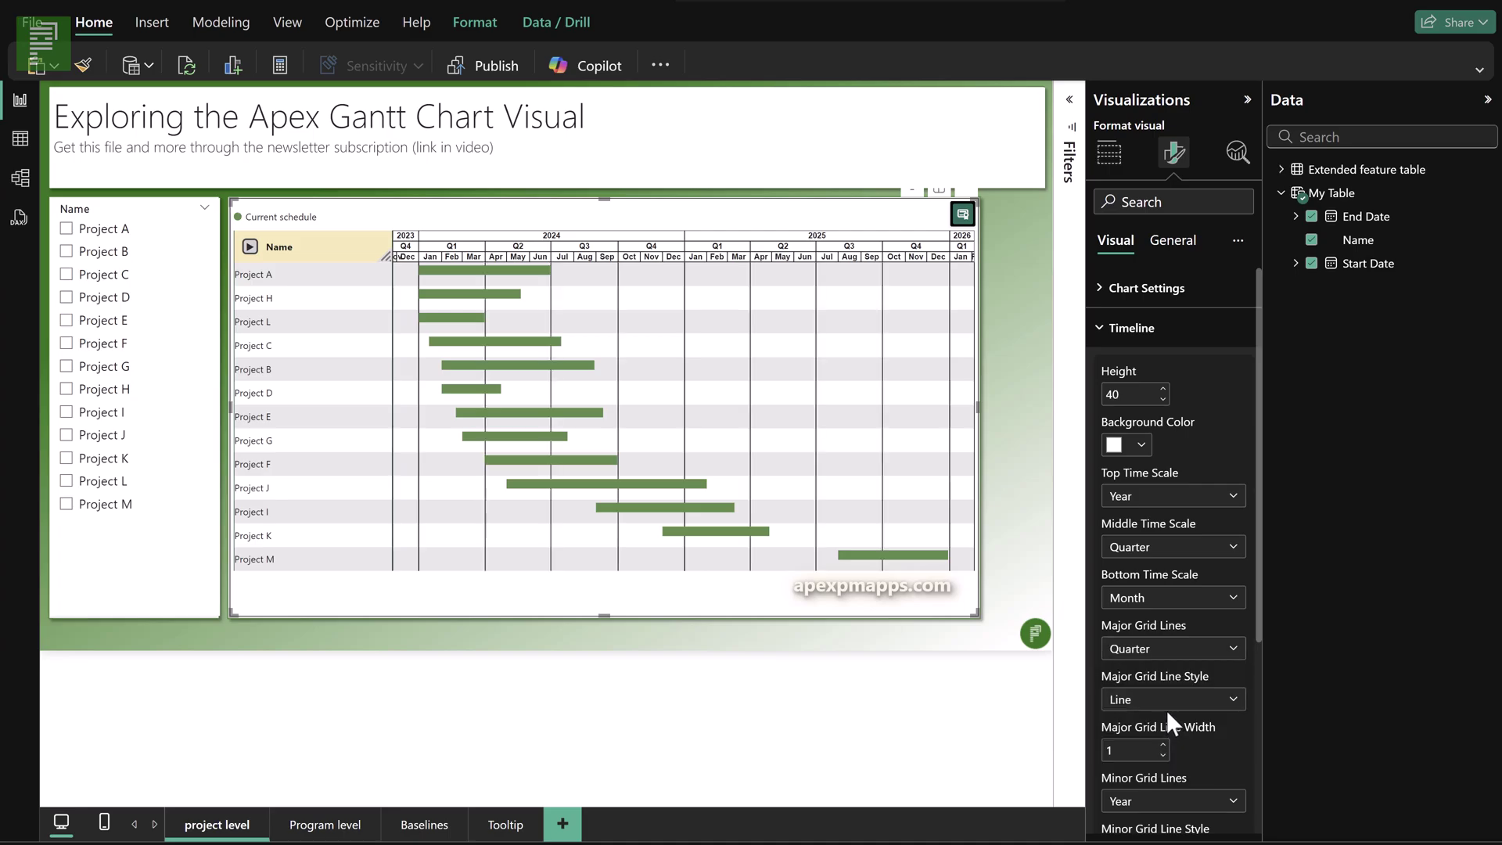
{"action": "left_click", "coordinate": [1147, 330]}
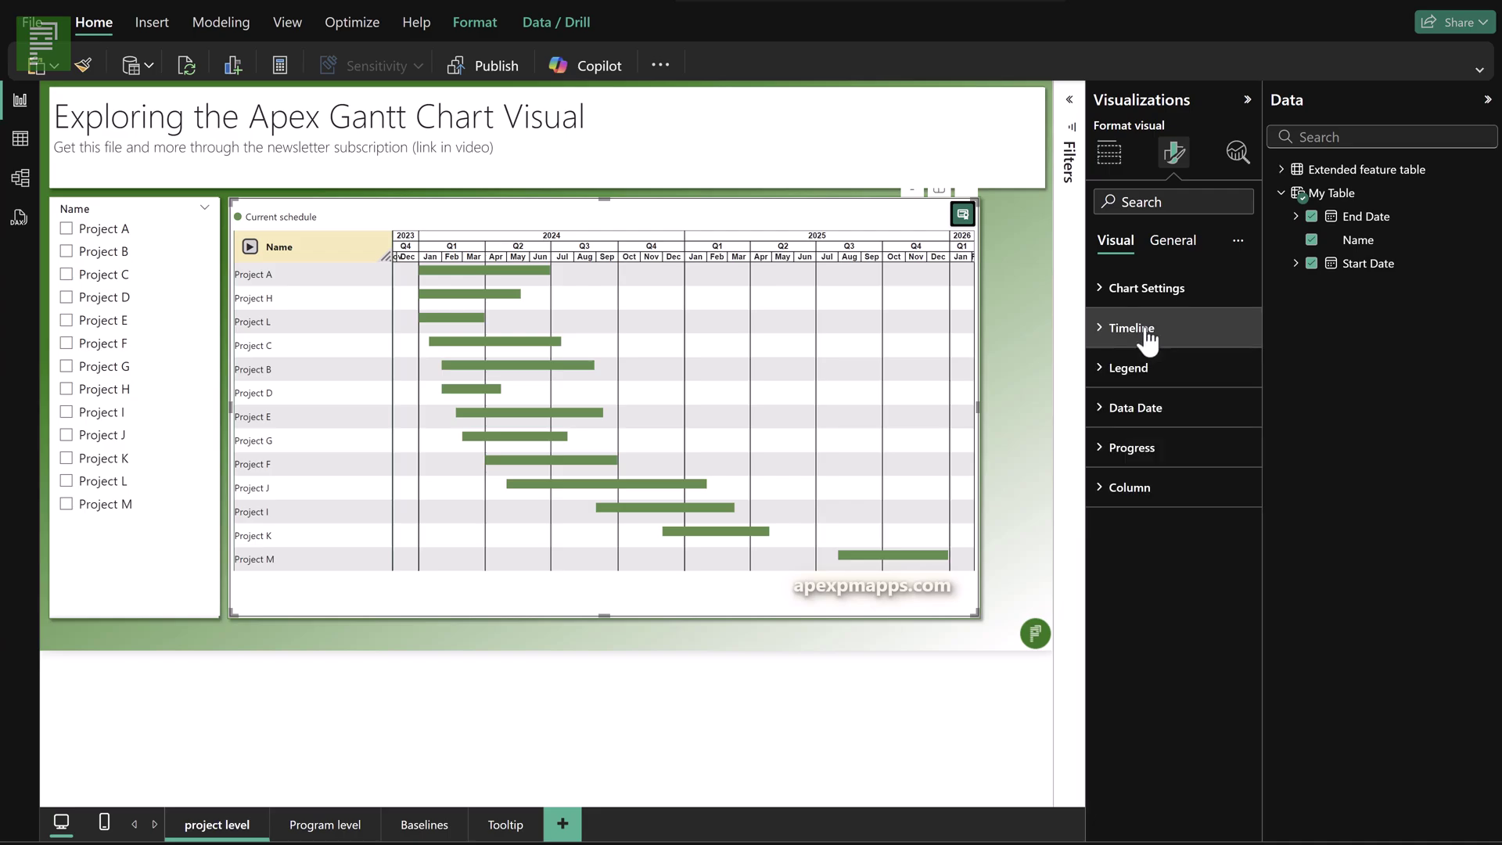
Step: Expand and collapse the Legend section, then expand the Data Date section
{"action": "left_click", "coordinate": [1139, 369]}
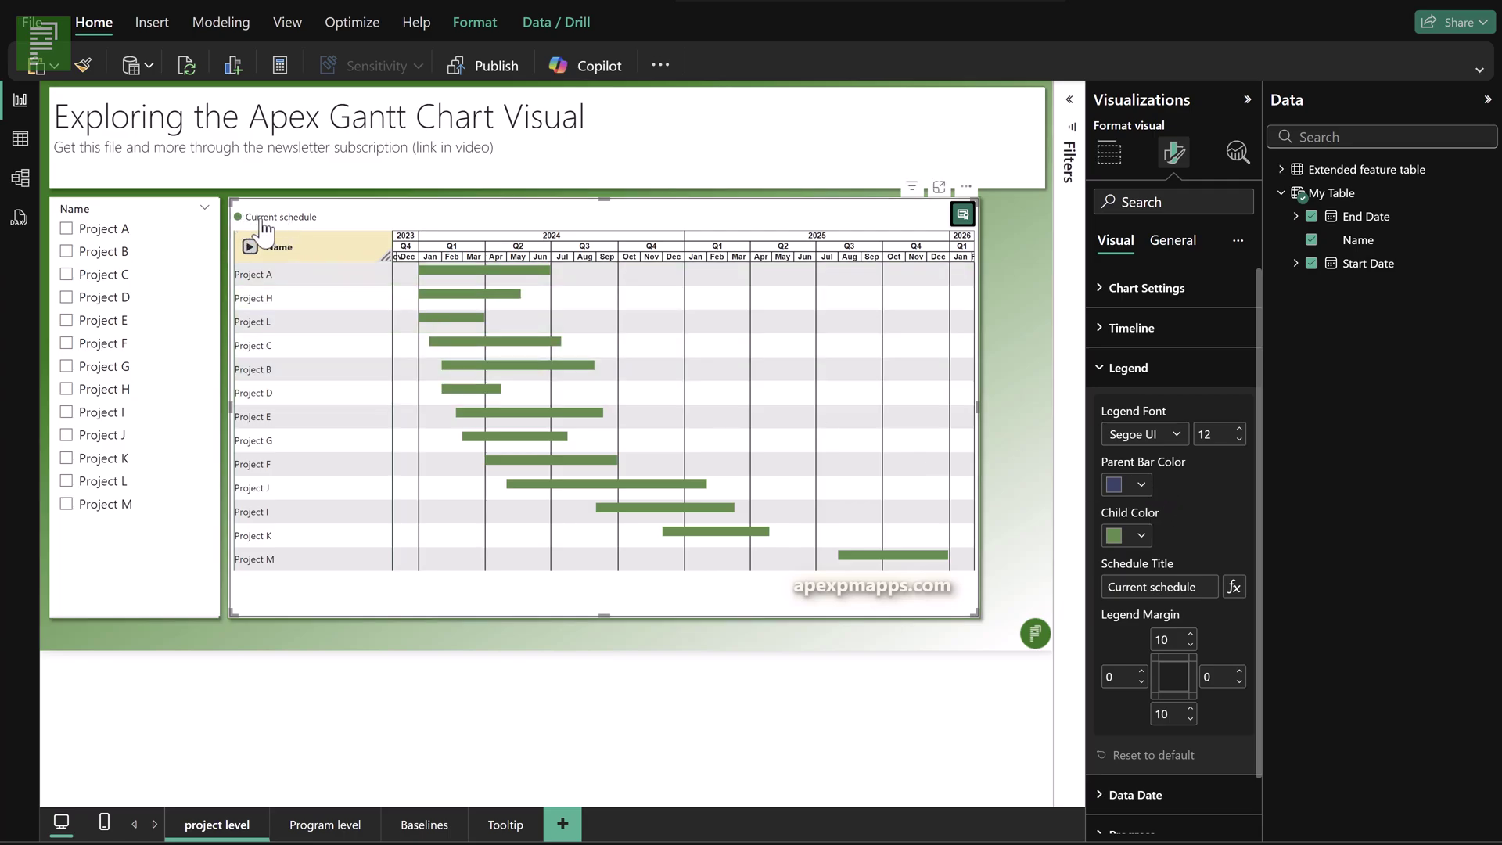
{"action": "left_click", "coordinate": [1135, 376]}
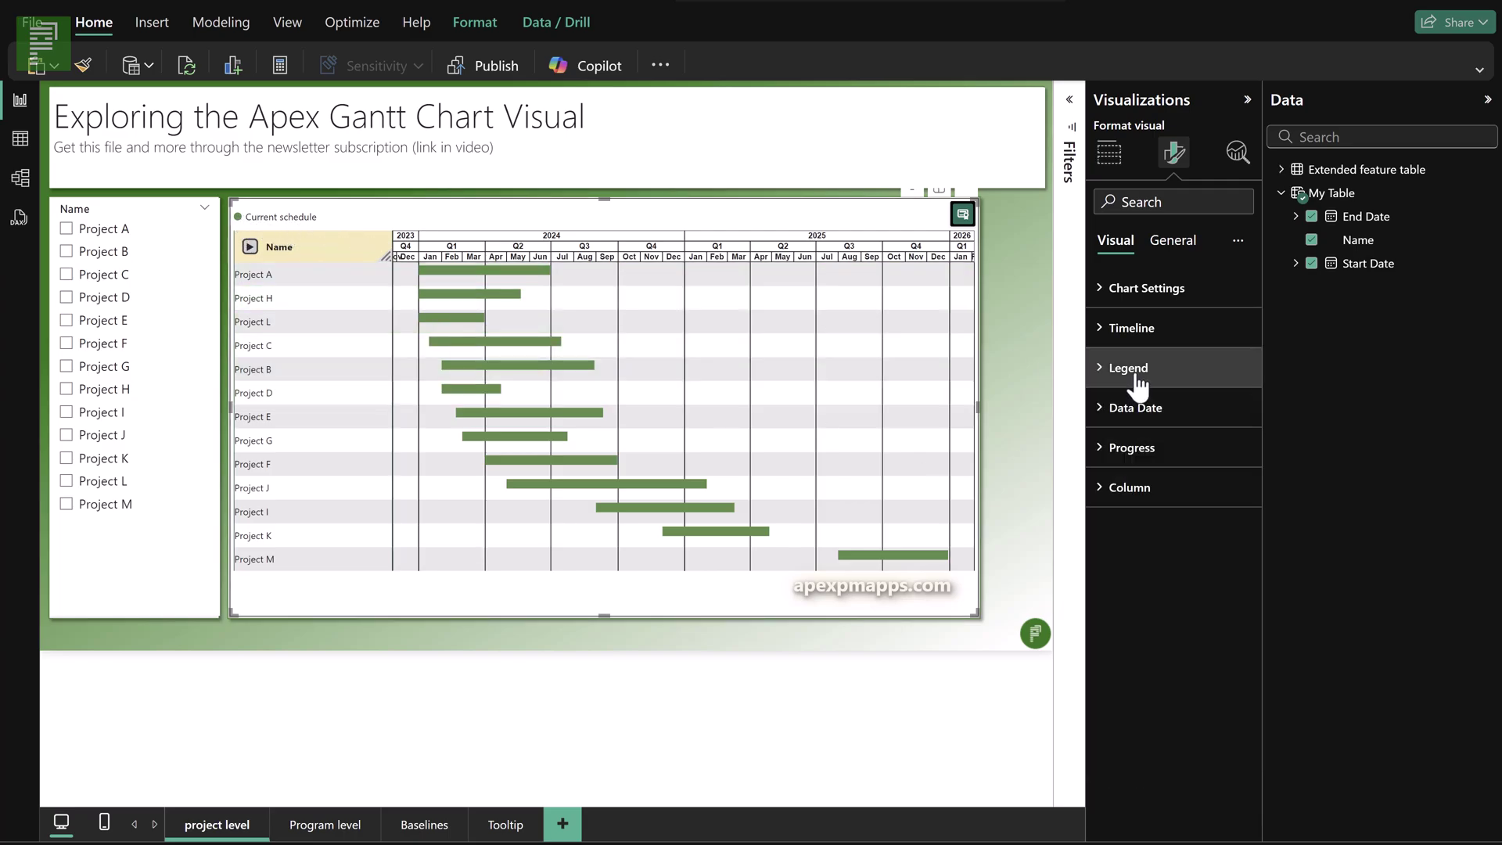
{"action": "left_click", "coordinate": [1145, 419]}
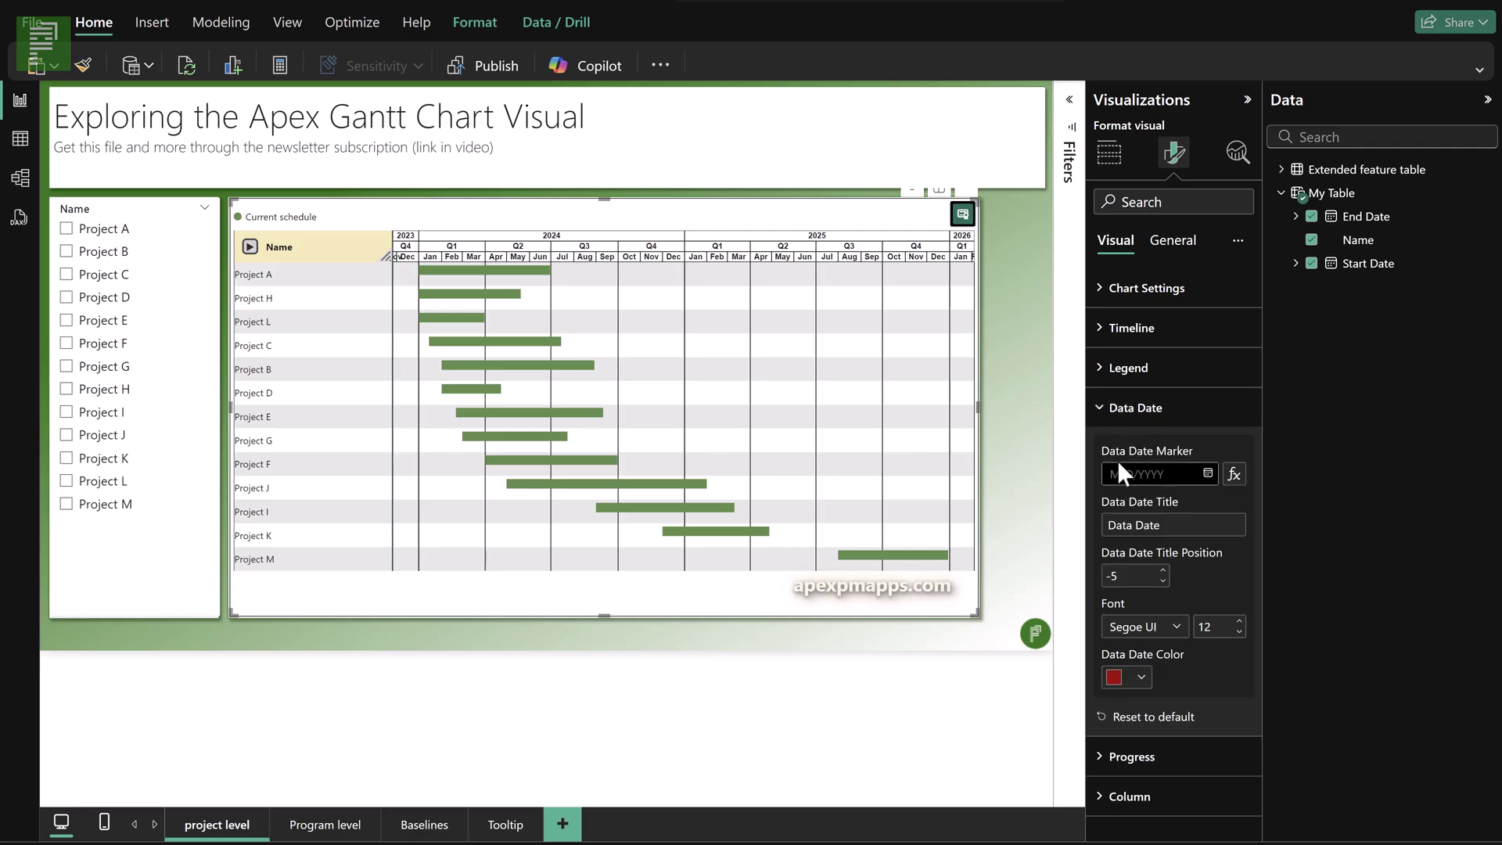
Step: Set the Data Date Marker by field value to Today from the Extended feature table
{"action": "left_click", "coordinate": [1233, 473]}
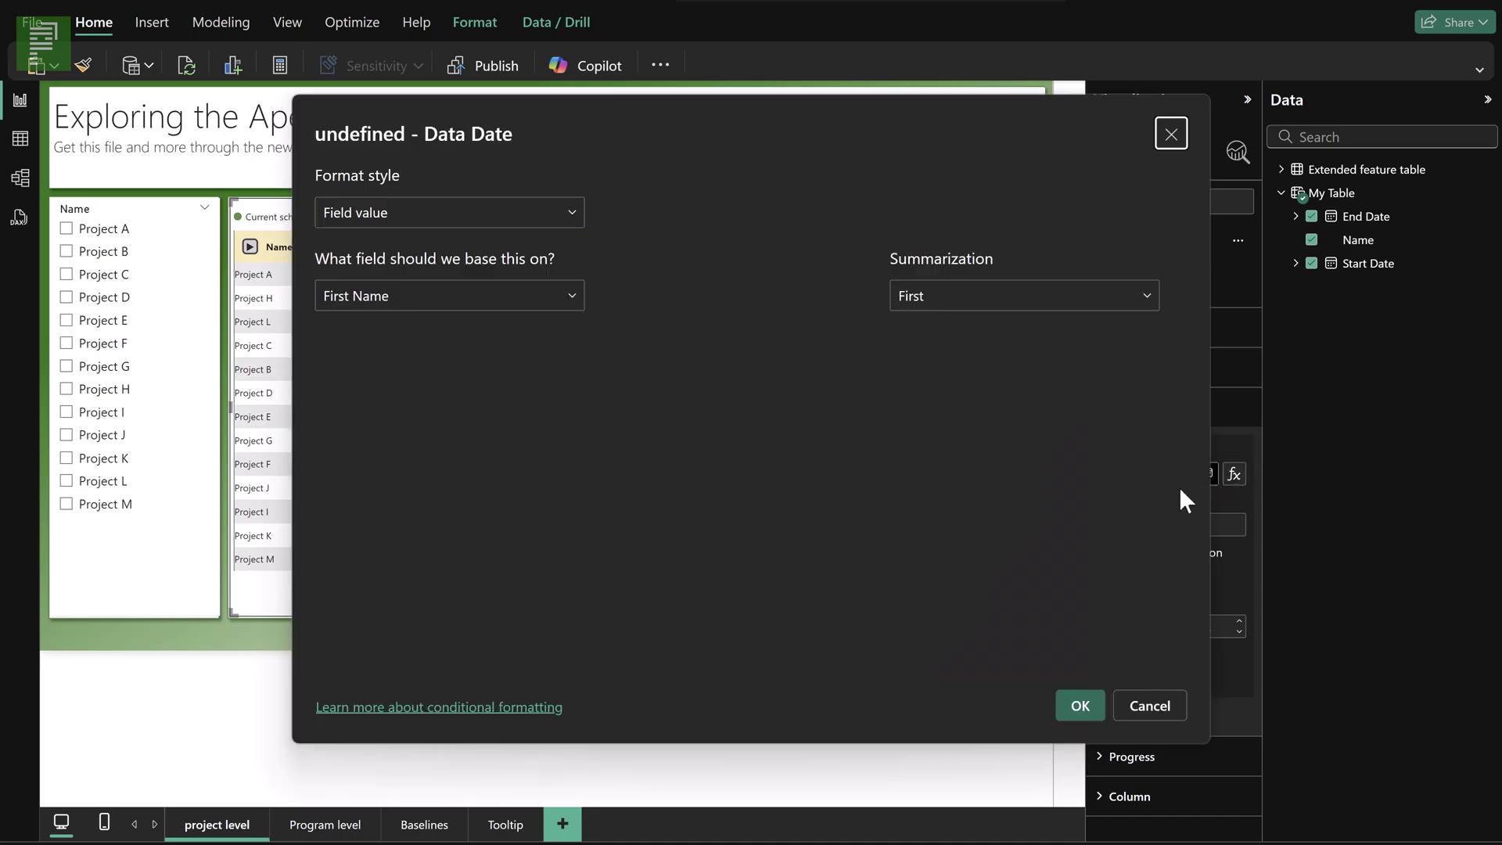
{"action": "left_click", "coordinate": [572, 297]}
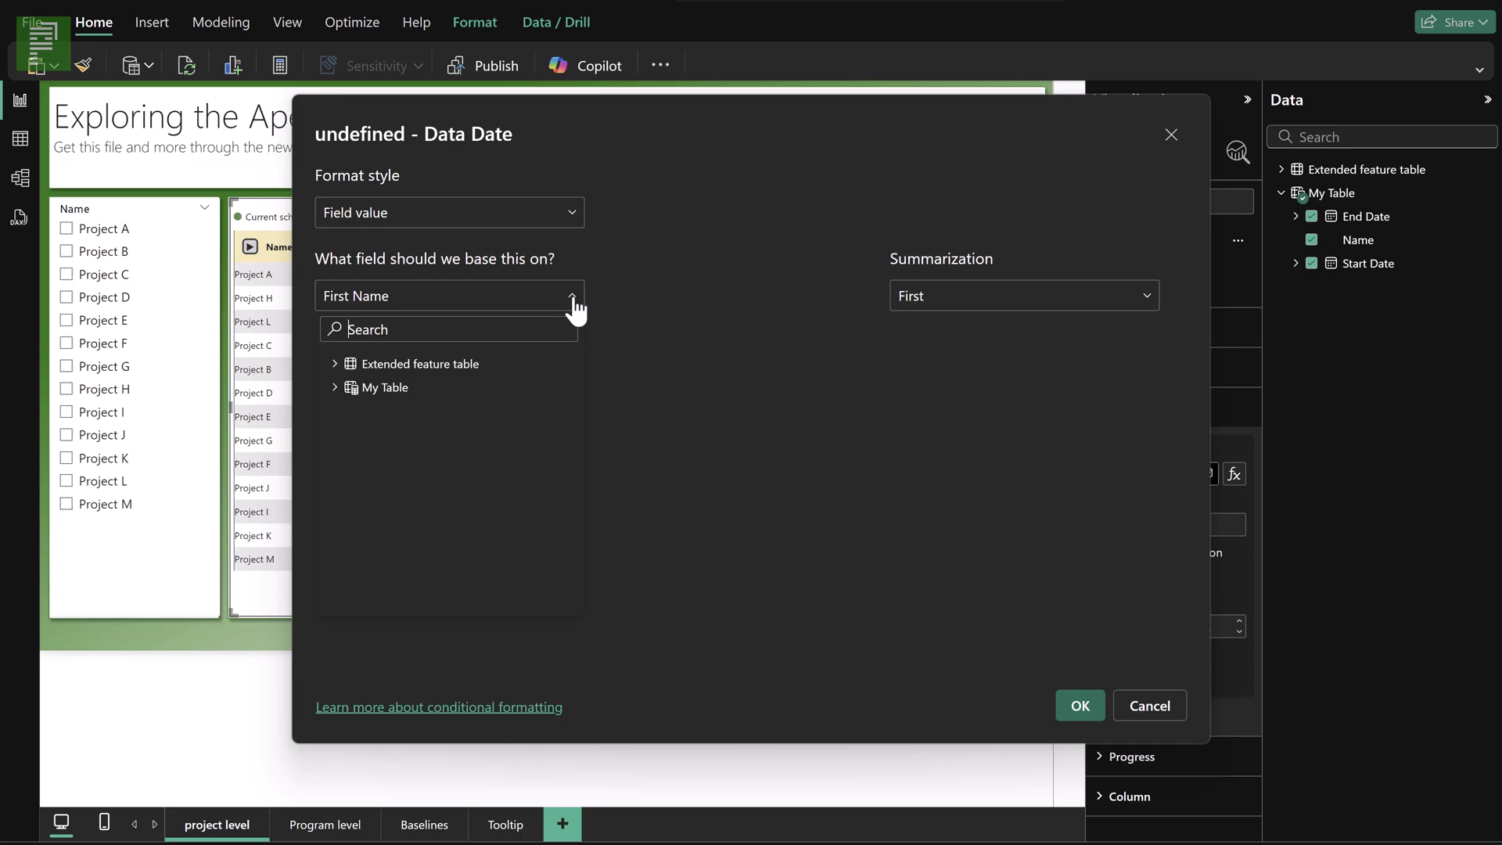
{"action": "left_click", "coordinate": [334, 364]}
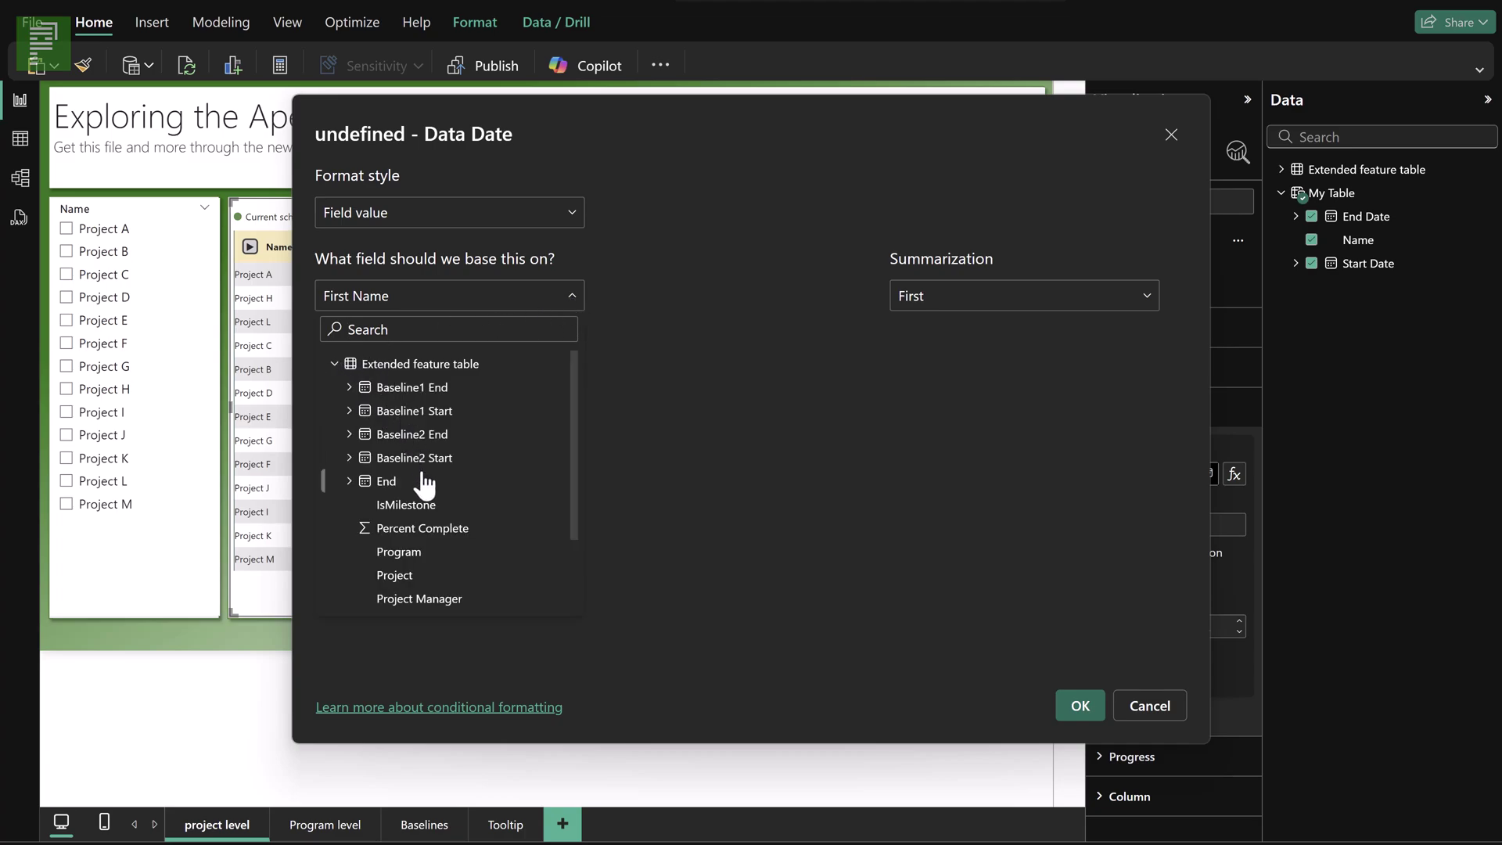
{"action": "scroll", "coordinate": [427, 489], "scroll_direction": "down", "scroll_amount": 2}
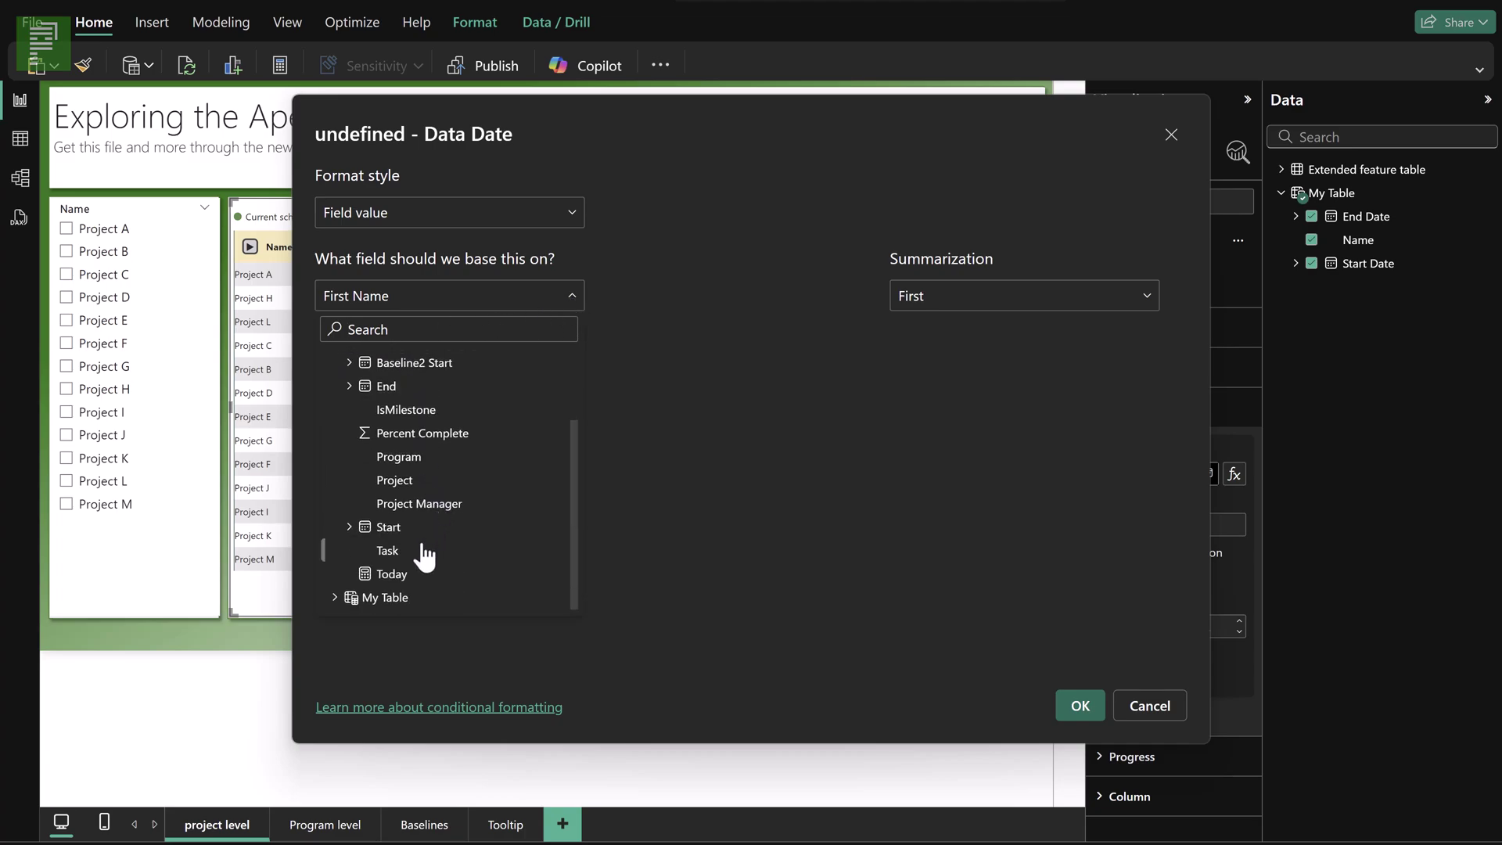
{"action": "left_click", "coordinate": [401, 577]}
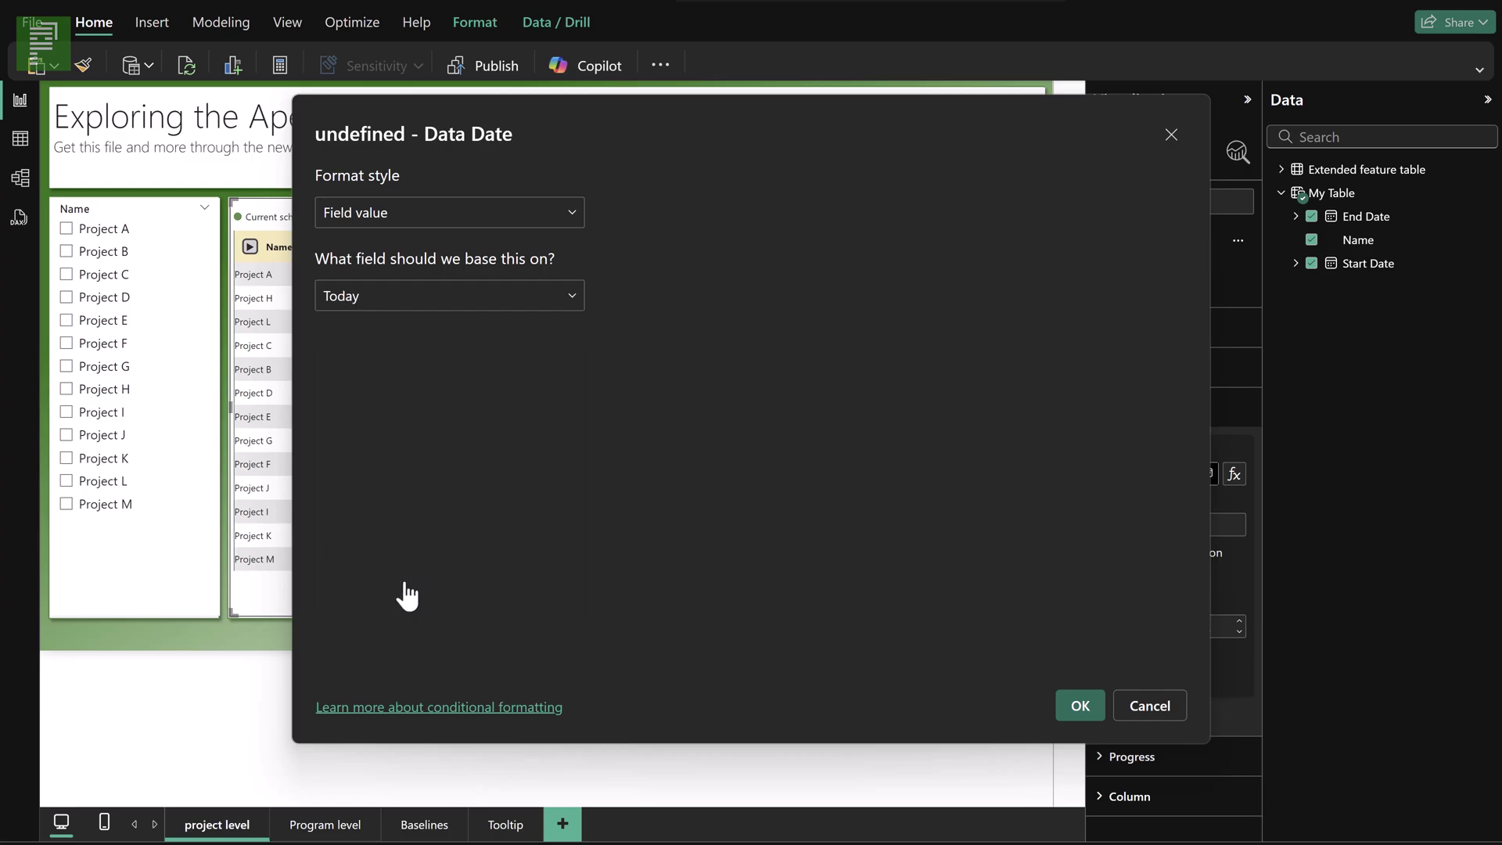
{"action": "left_click", "coordinate": [1087, 719]}
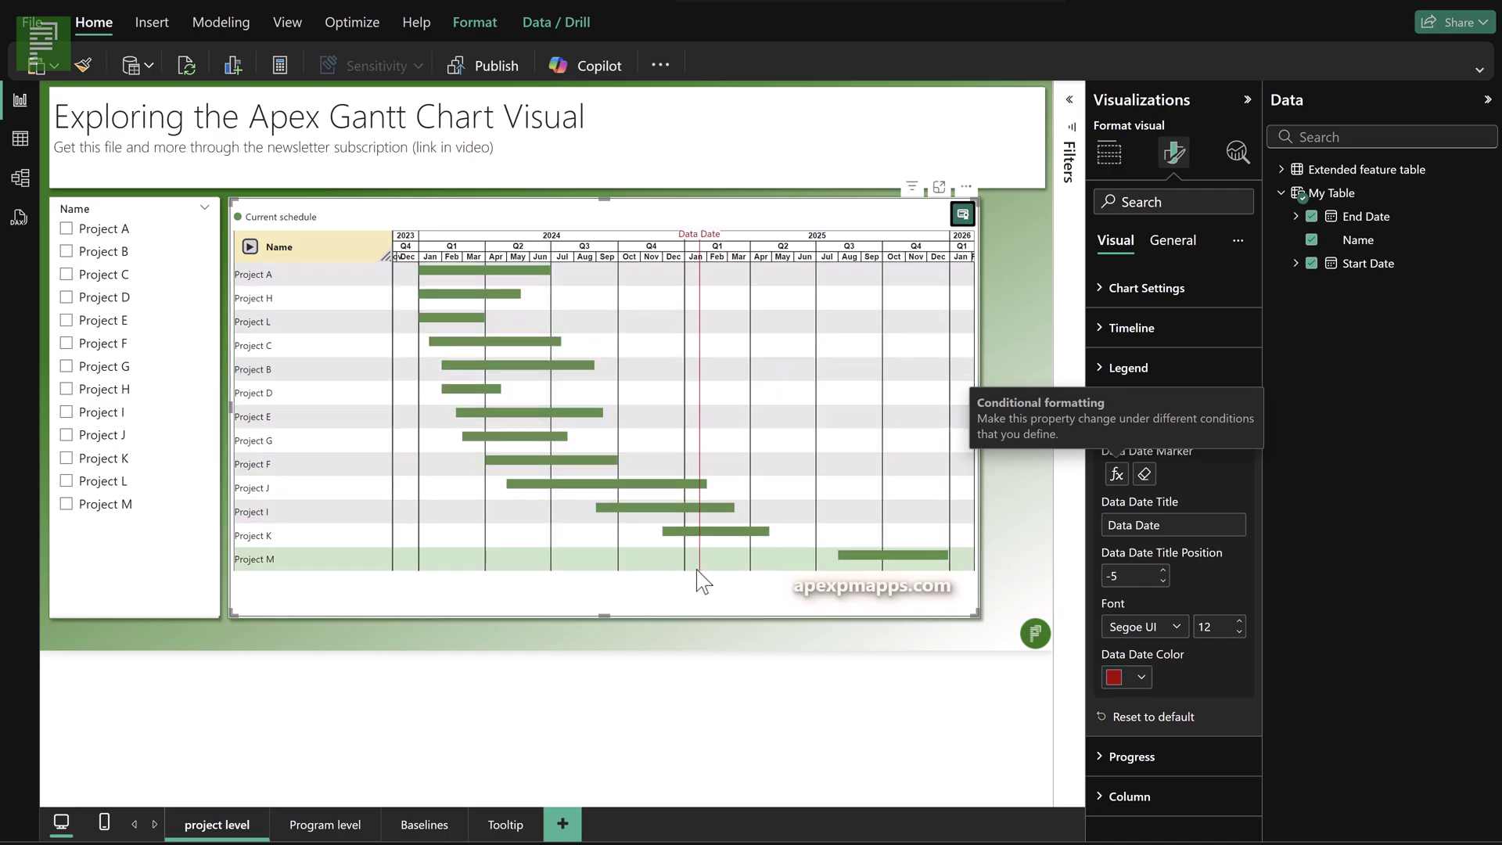
Step: Change the Data Date title to 'Today' and set its title position to -10
{"action": "left_click", "coordinate": [1163, 517]}
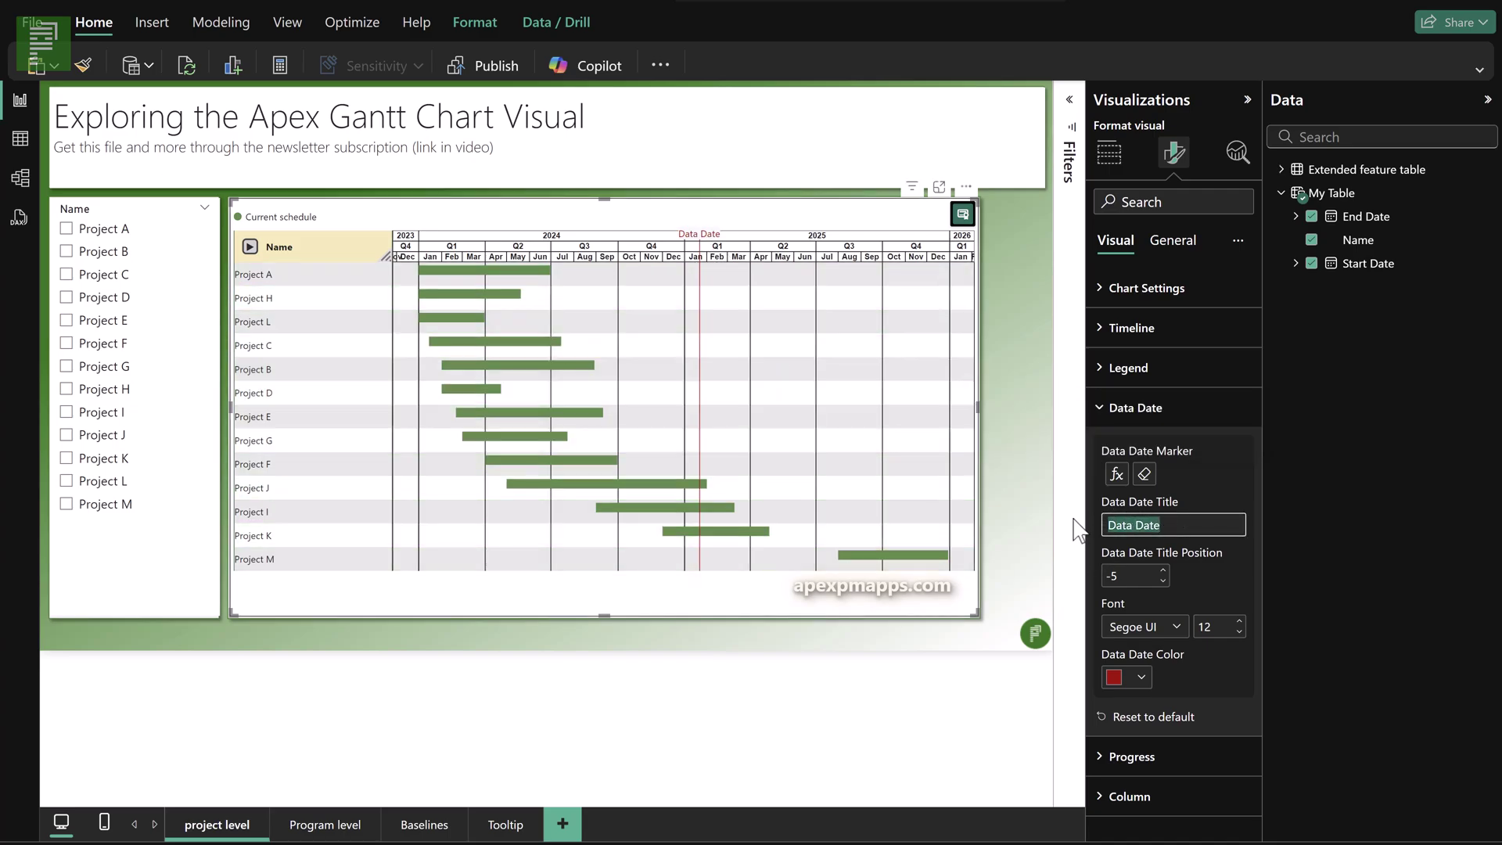
{"action": "type", "text": "Today"}
{"action": "left_click", "coordinate": [1164, 571]}
{"action": "left_click", "coordinate": [1164, 570]}
{"action": "double_click", "coordinate": [1165, 581]}
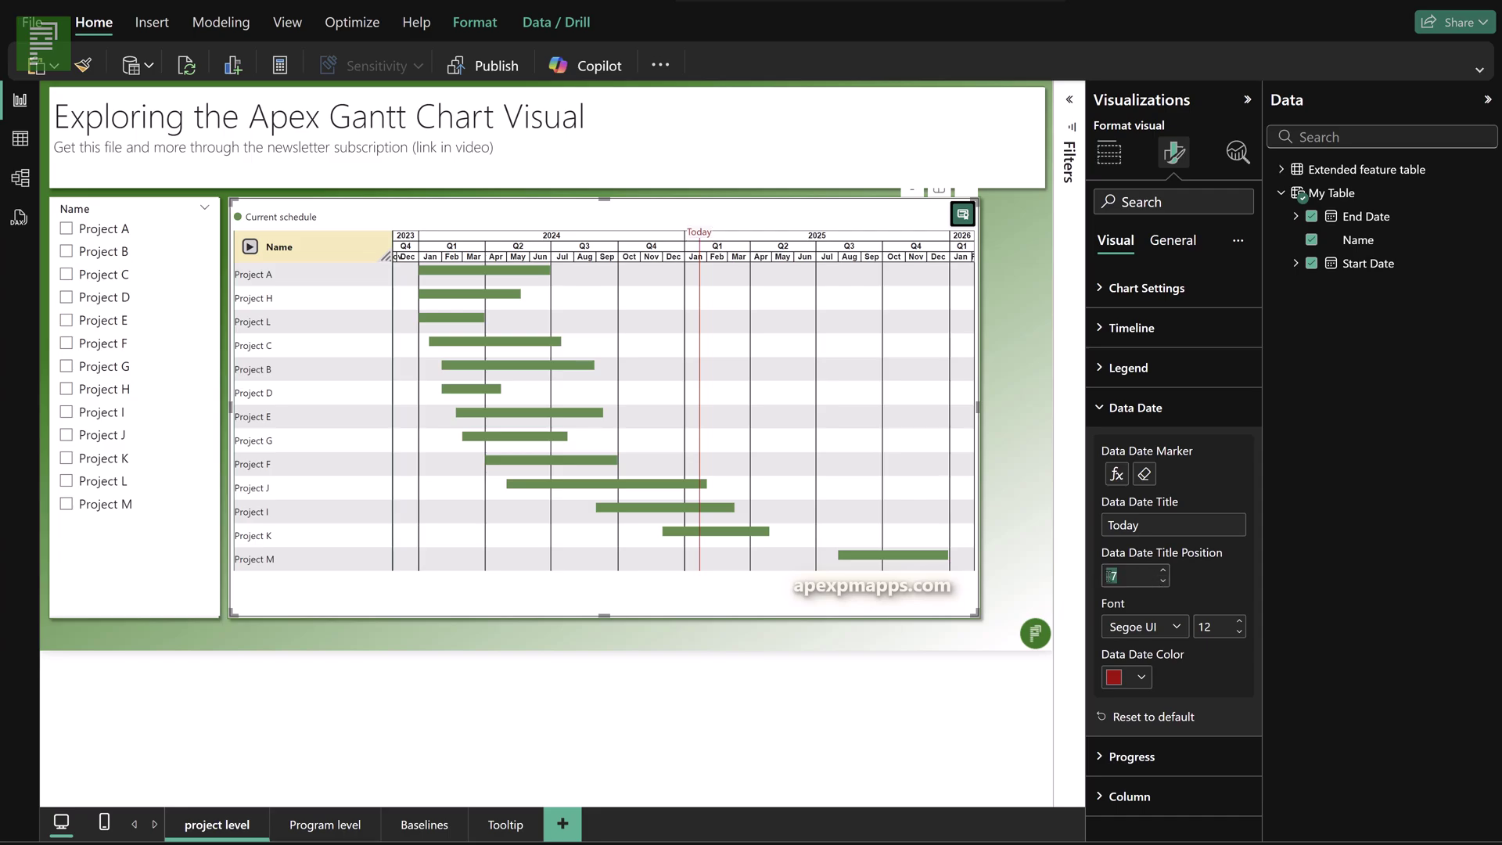
{"action": "key", "text": "Return"}
{"action": "double_click", "coordinate": [1114, 578]}
{"action": "type", "text": "10"}
{"action": "key", "text": "Return"}
{"action": "key", "text": "Return"}
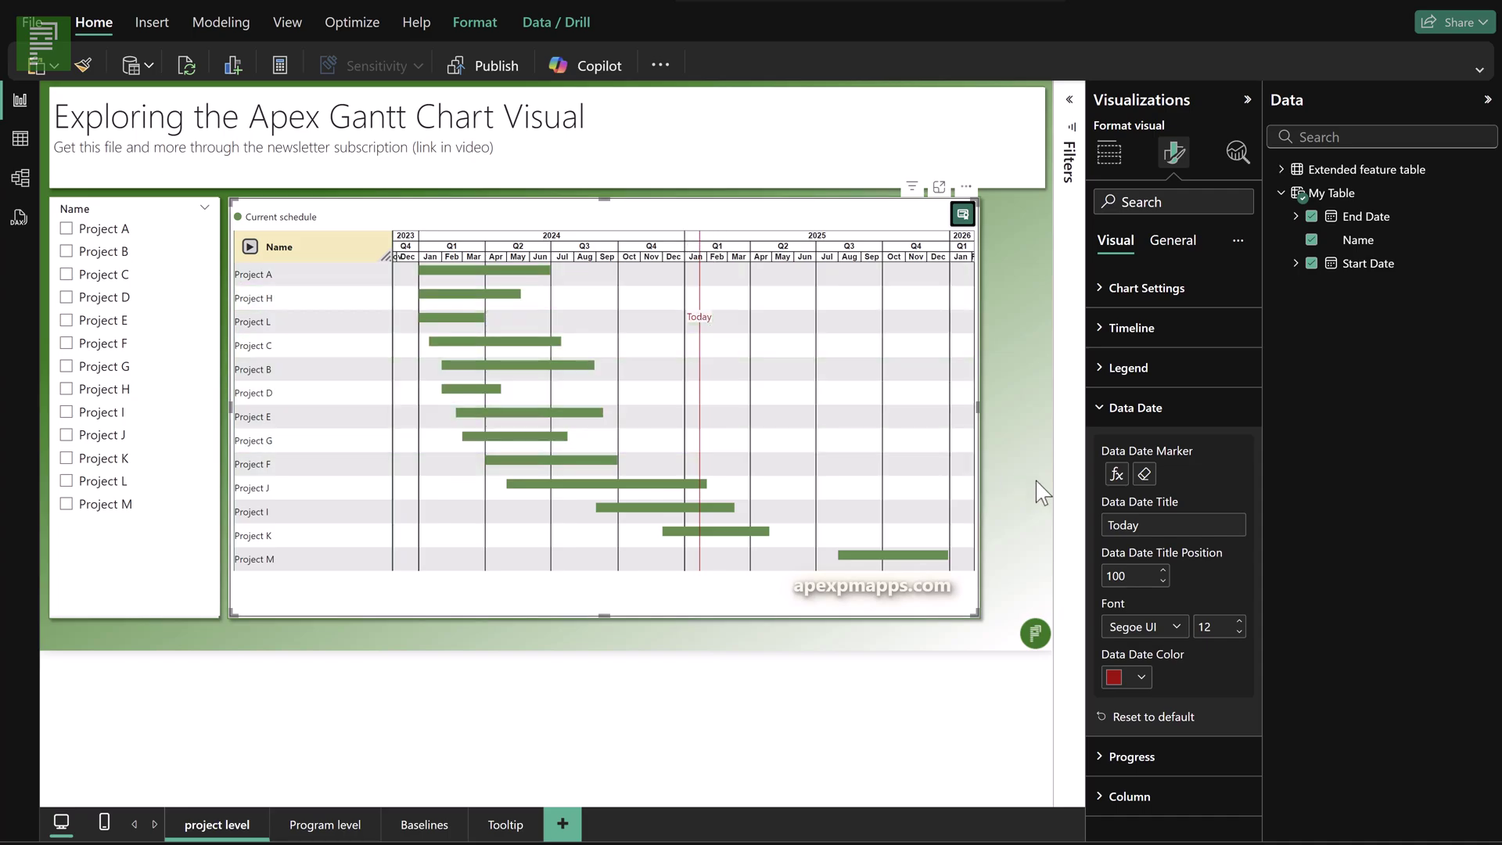
{"action": "left_click", "coordinate": [1109, 576]}
{"action": "type", "text": "0"}
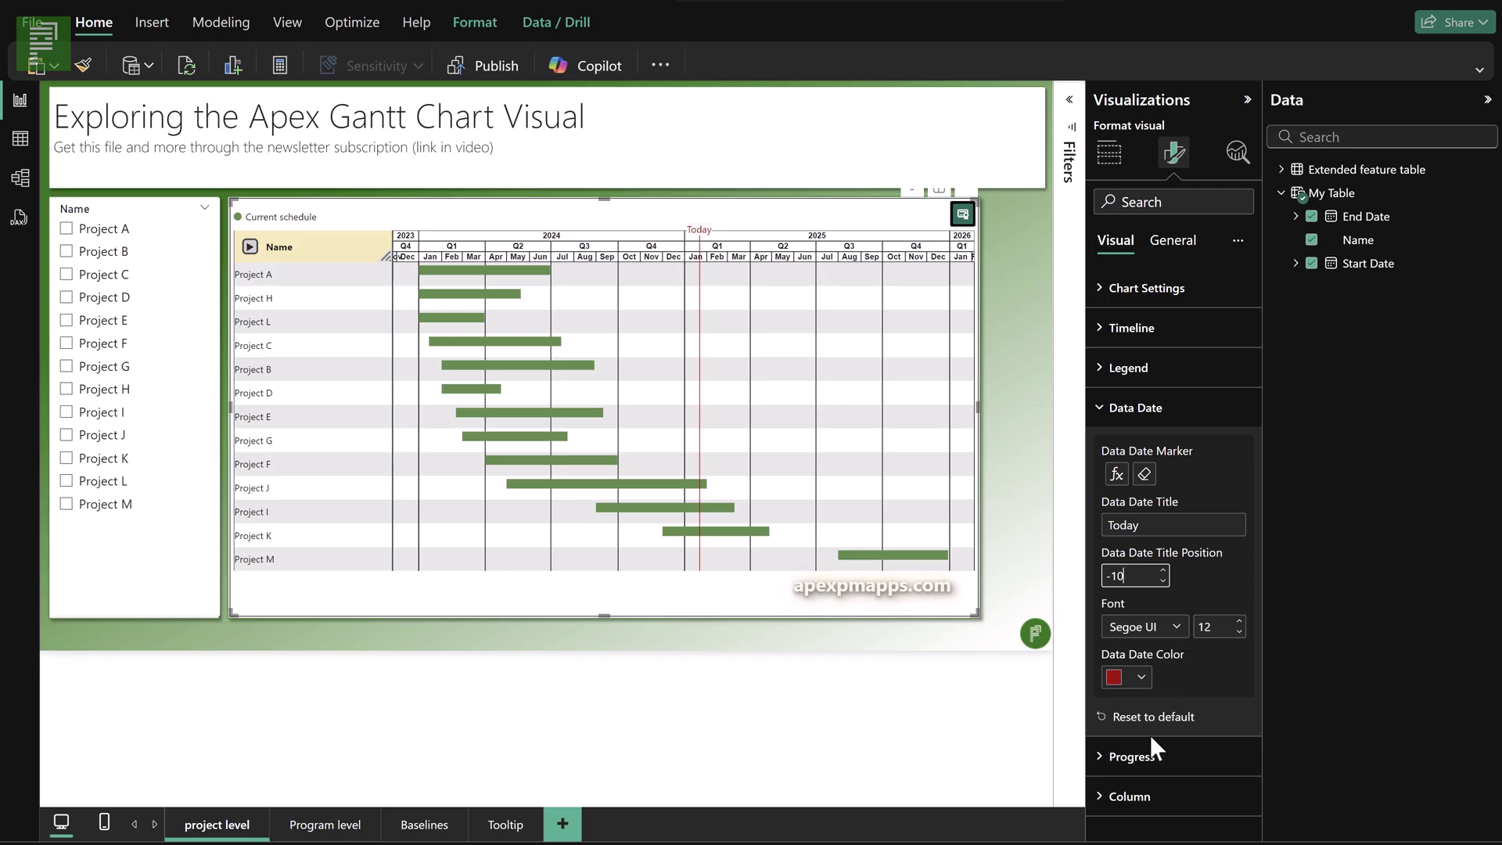
Step: In the Column section, change the column header background from dark blue to light blue
{"action": "left_click", "coordinate": [1146, 756]}
{"action": "scroll", "coordinate": [1181, 739], "scroll_direction": "down", "scroll_amount": 4}
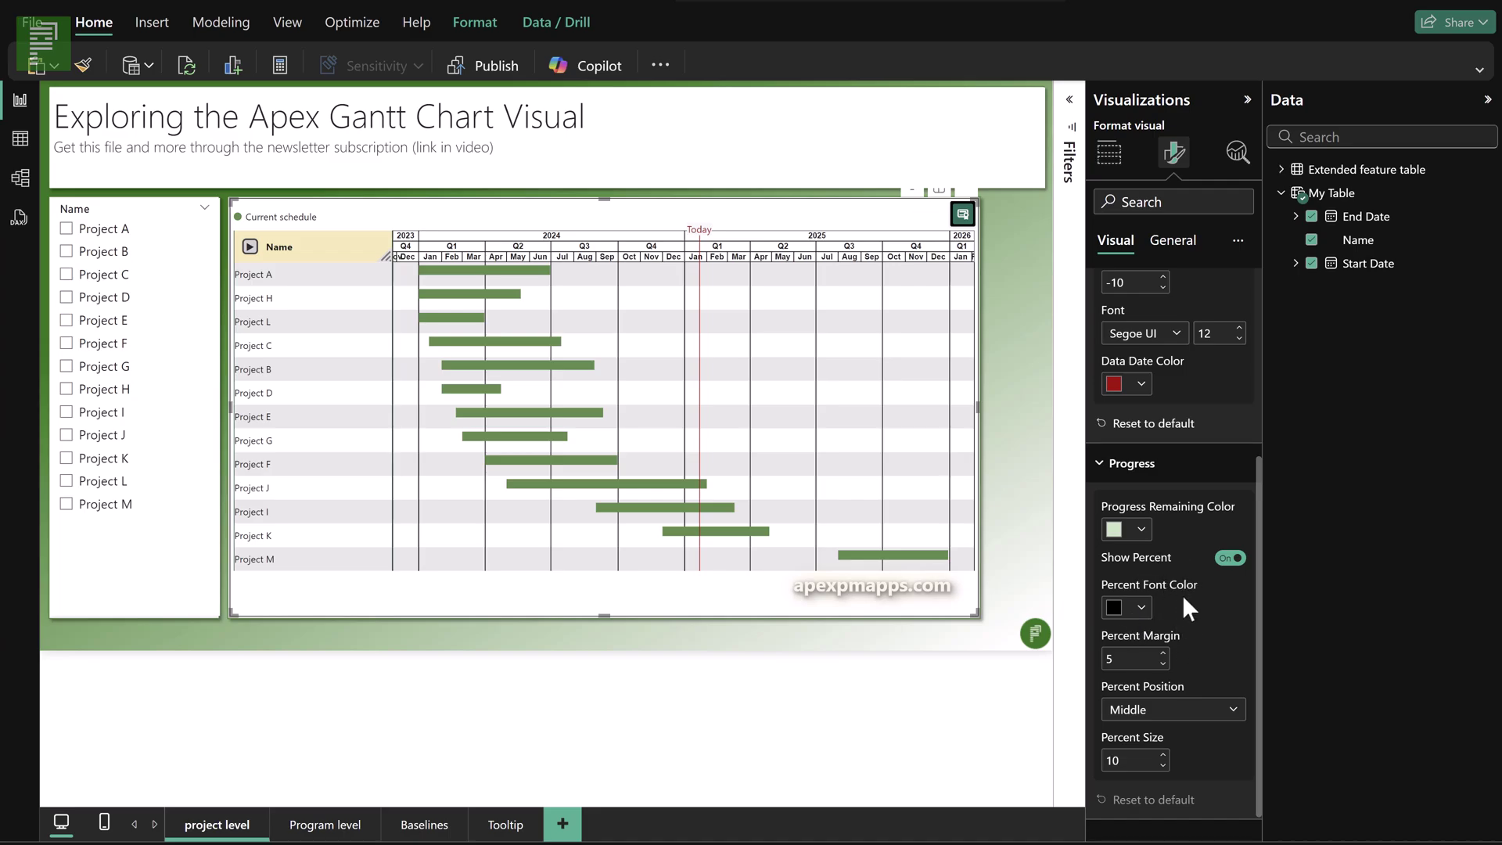
{"action": "left_click", "coordinate": [1136, 468]}
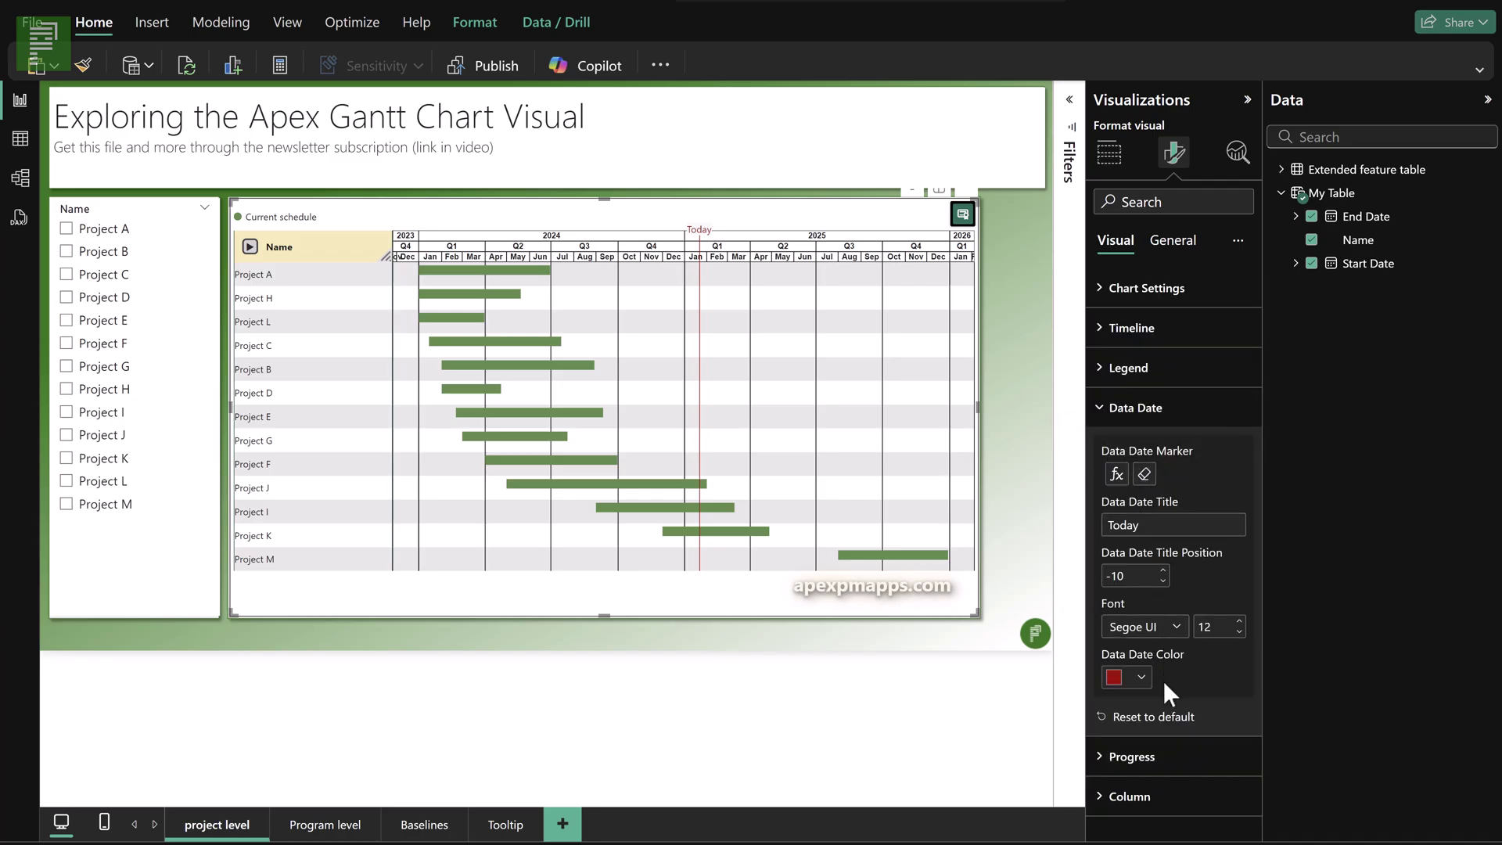
{"action": "left_click", "coordinate": [1165, 796]}
{"action": "scroll", "coordinate": [1161, 777], "scroll_direction": "down", "scroll_amount": 3}
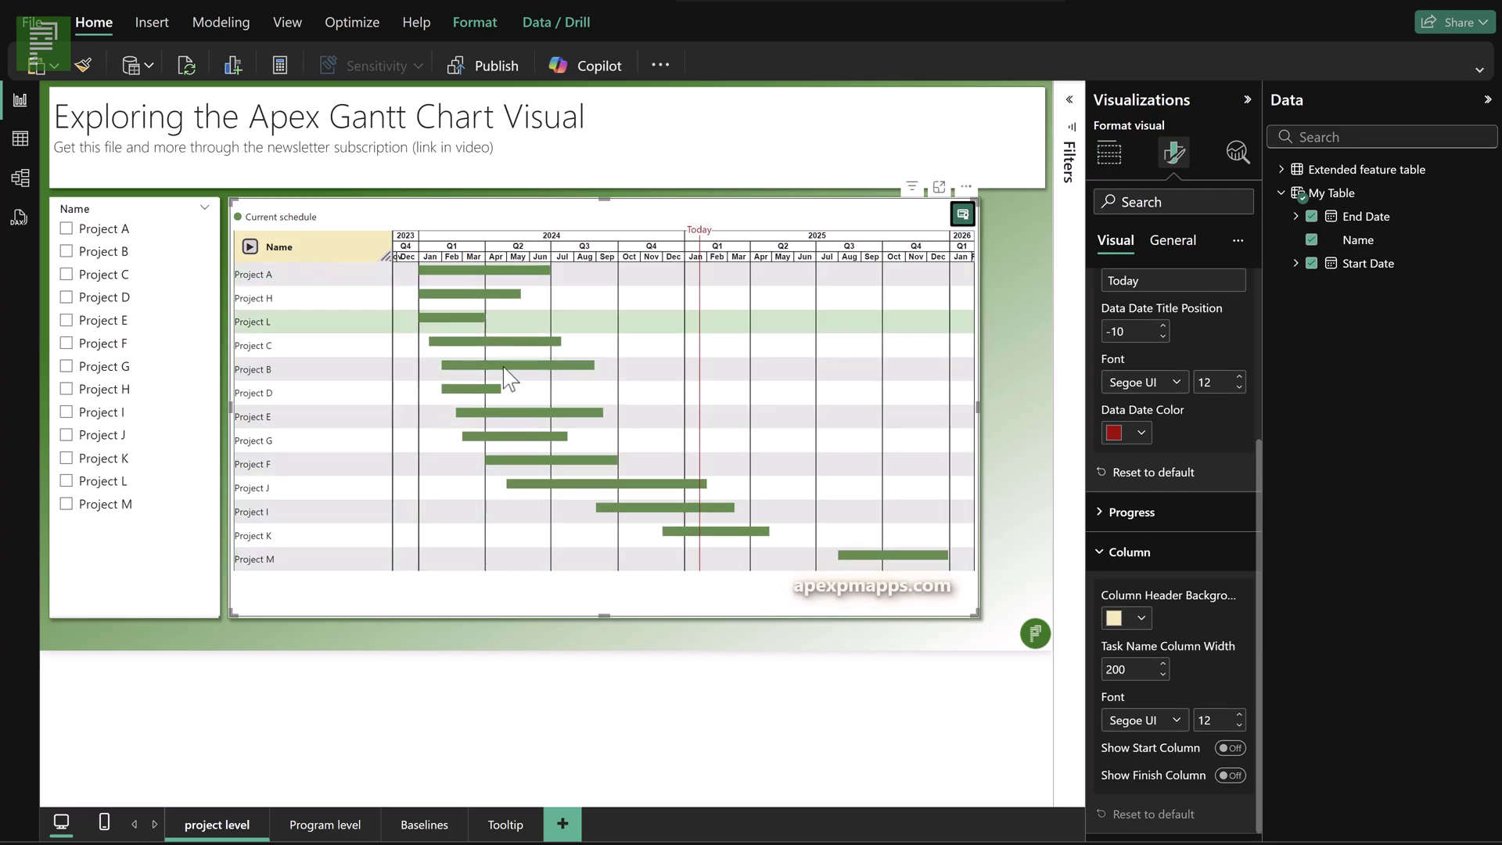
{"action": "left_click", "coordinate": [1144, 618]}
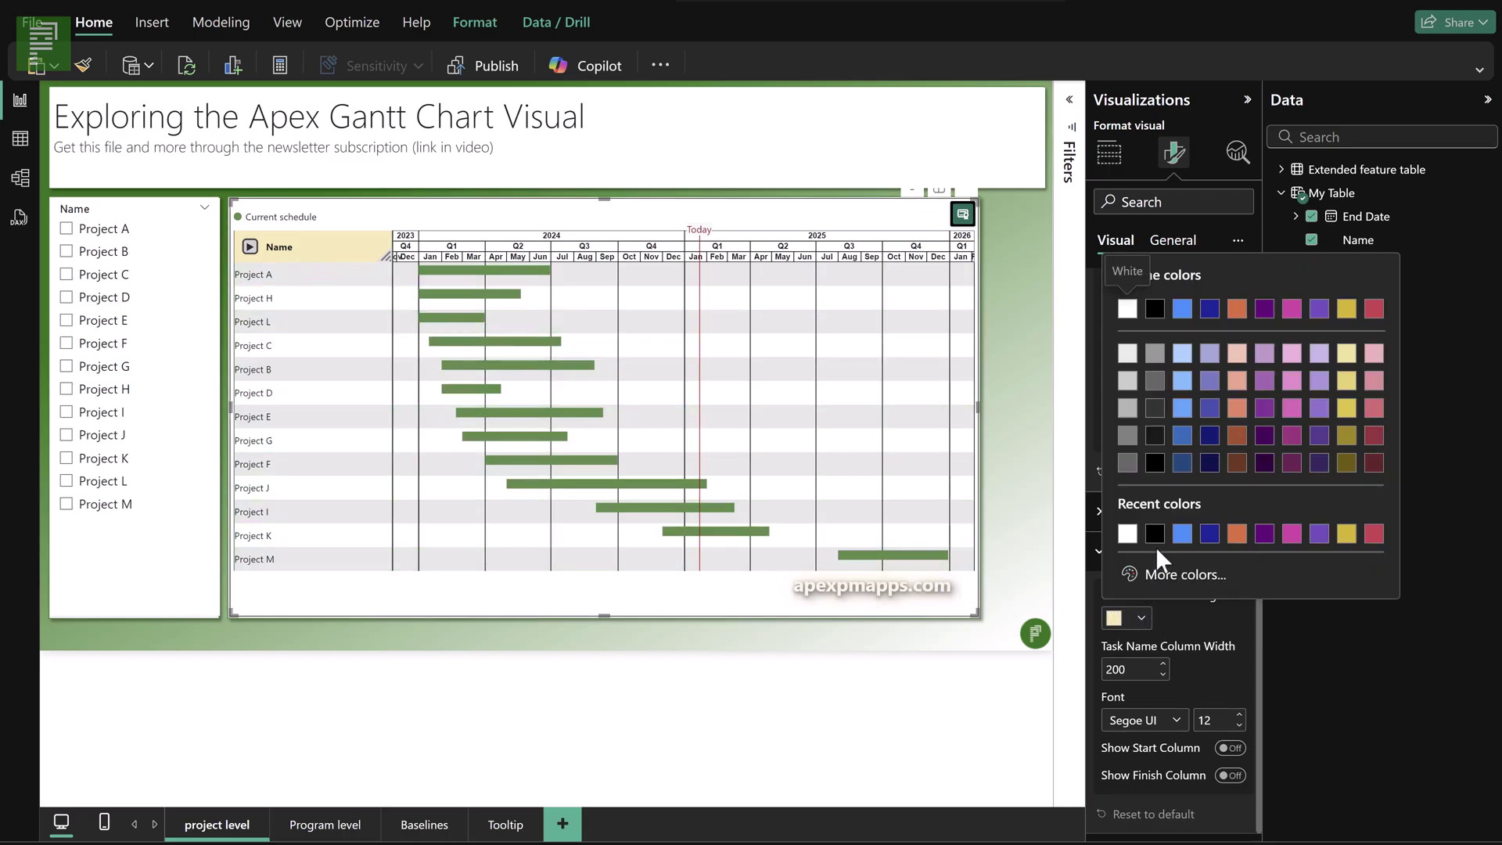
{"action": "left_click", "coordinate": [1210, 535]}
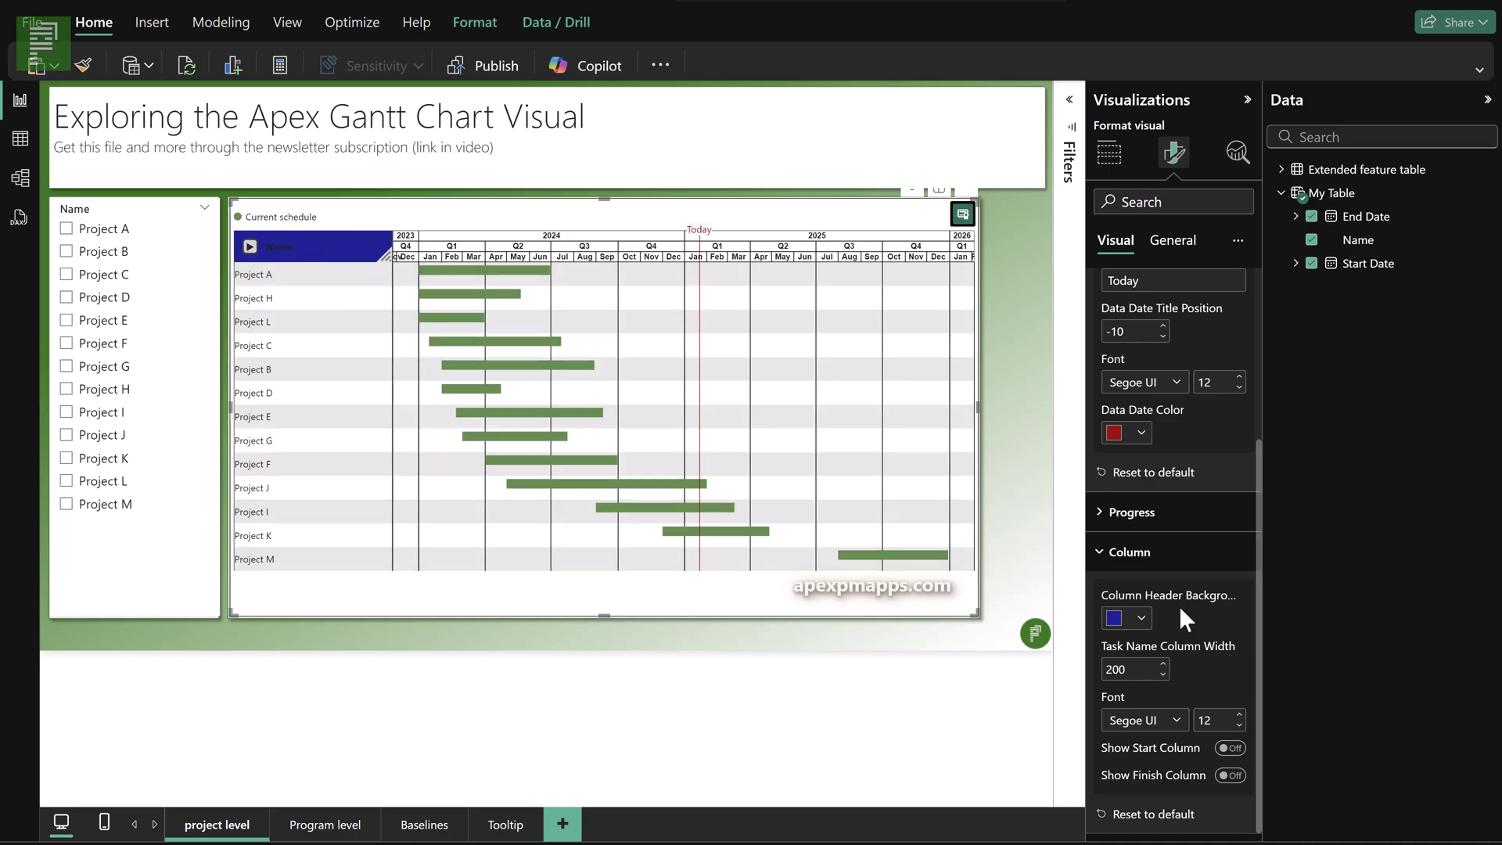
{"action": "left_click", "coordinate": [1144, 618]}
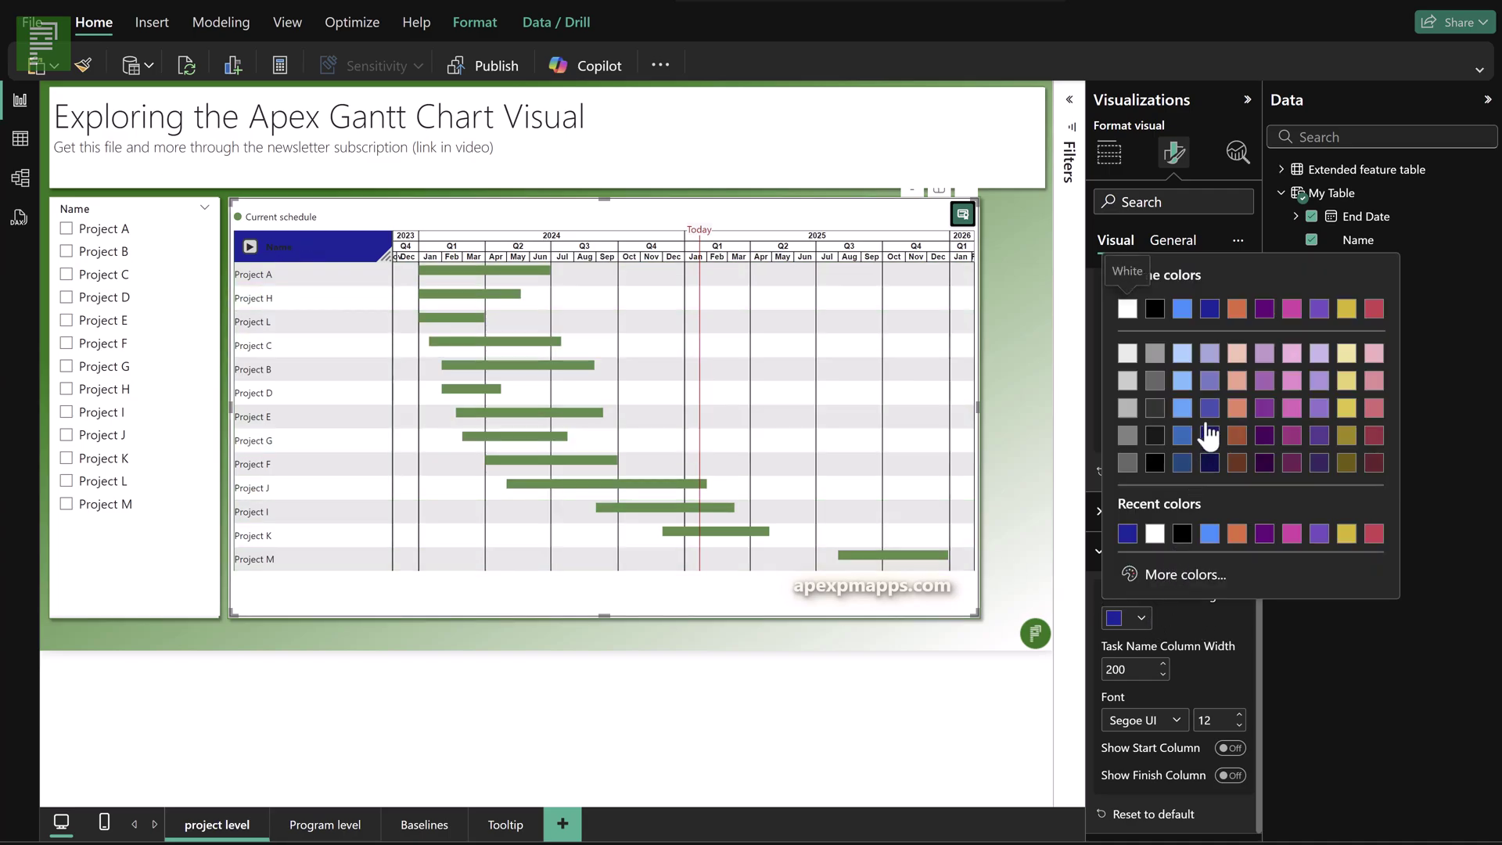
{"action": "left_click", "coordinate": [1183, 380]}
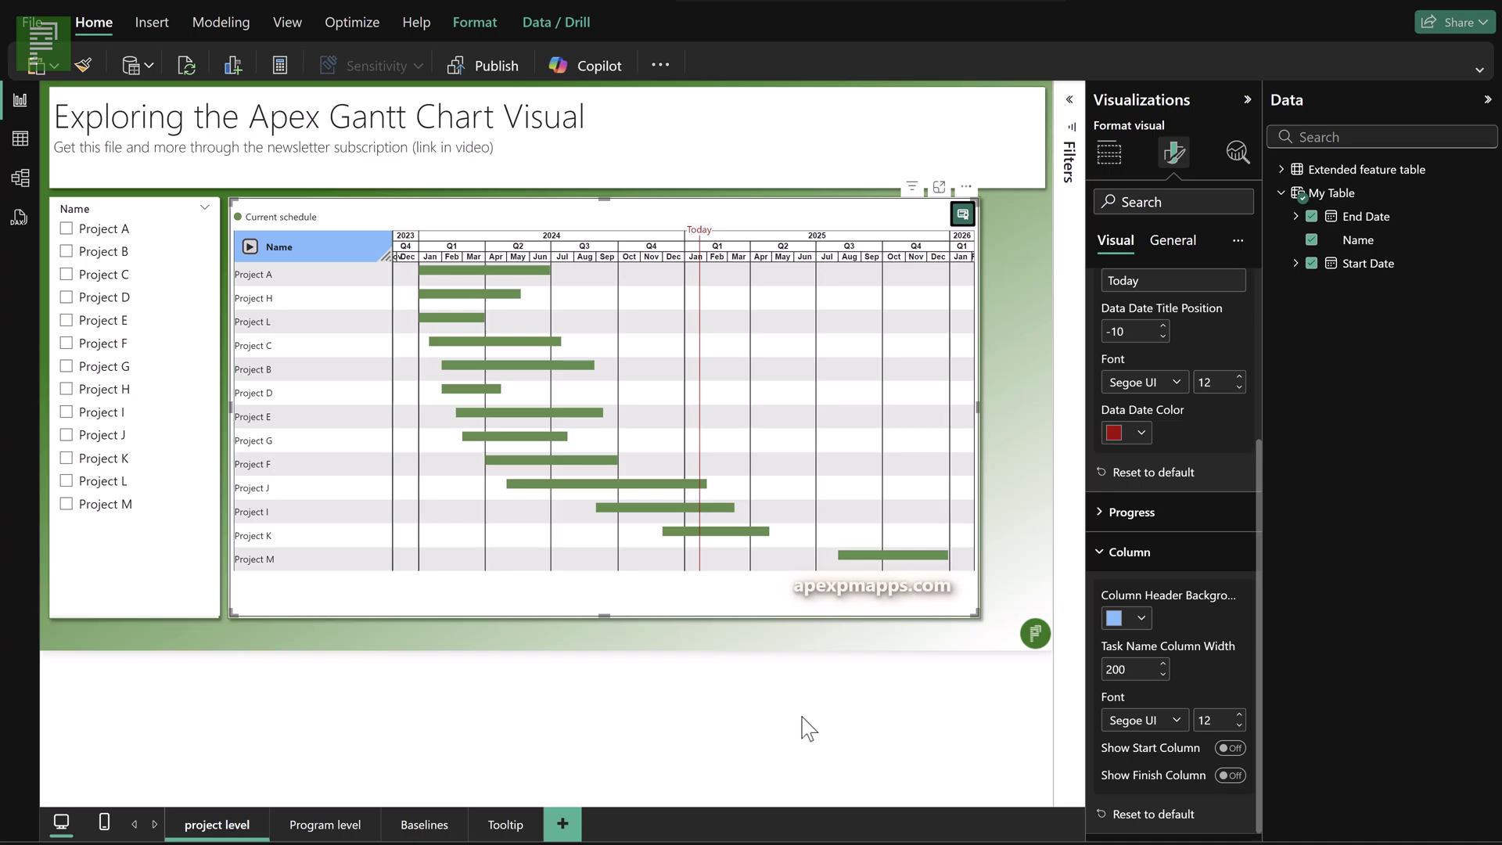
Step: On the Program level page, add Program, Project and Task as the Gantt's task name levels
{"action": "left_click", "coordinate": [335, 825]}
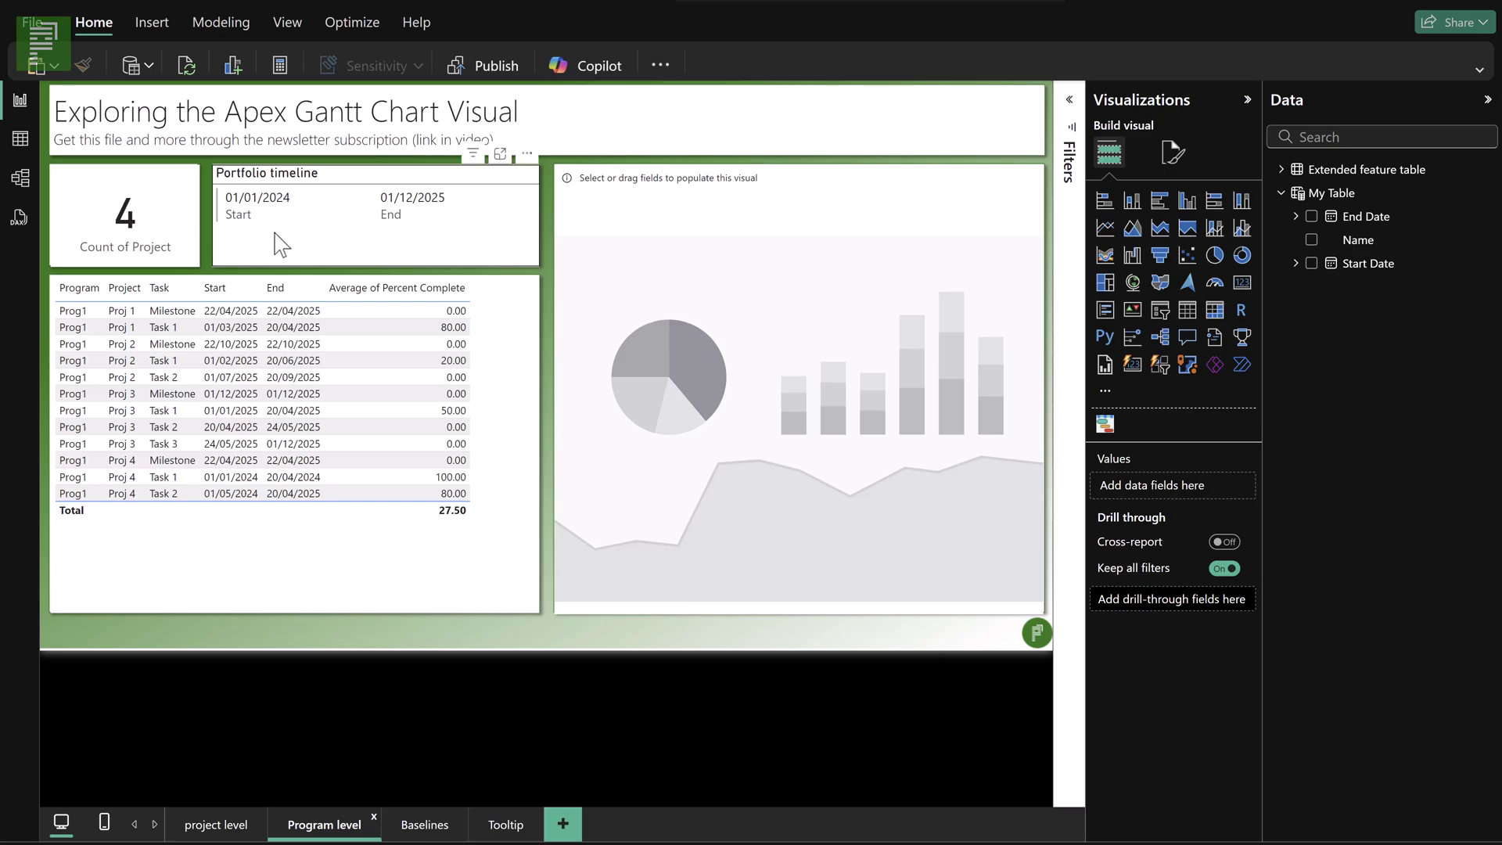
{"action": "left_click", "coordinate": [611, 219]}
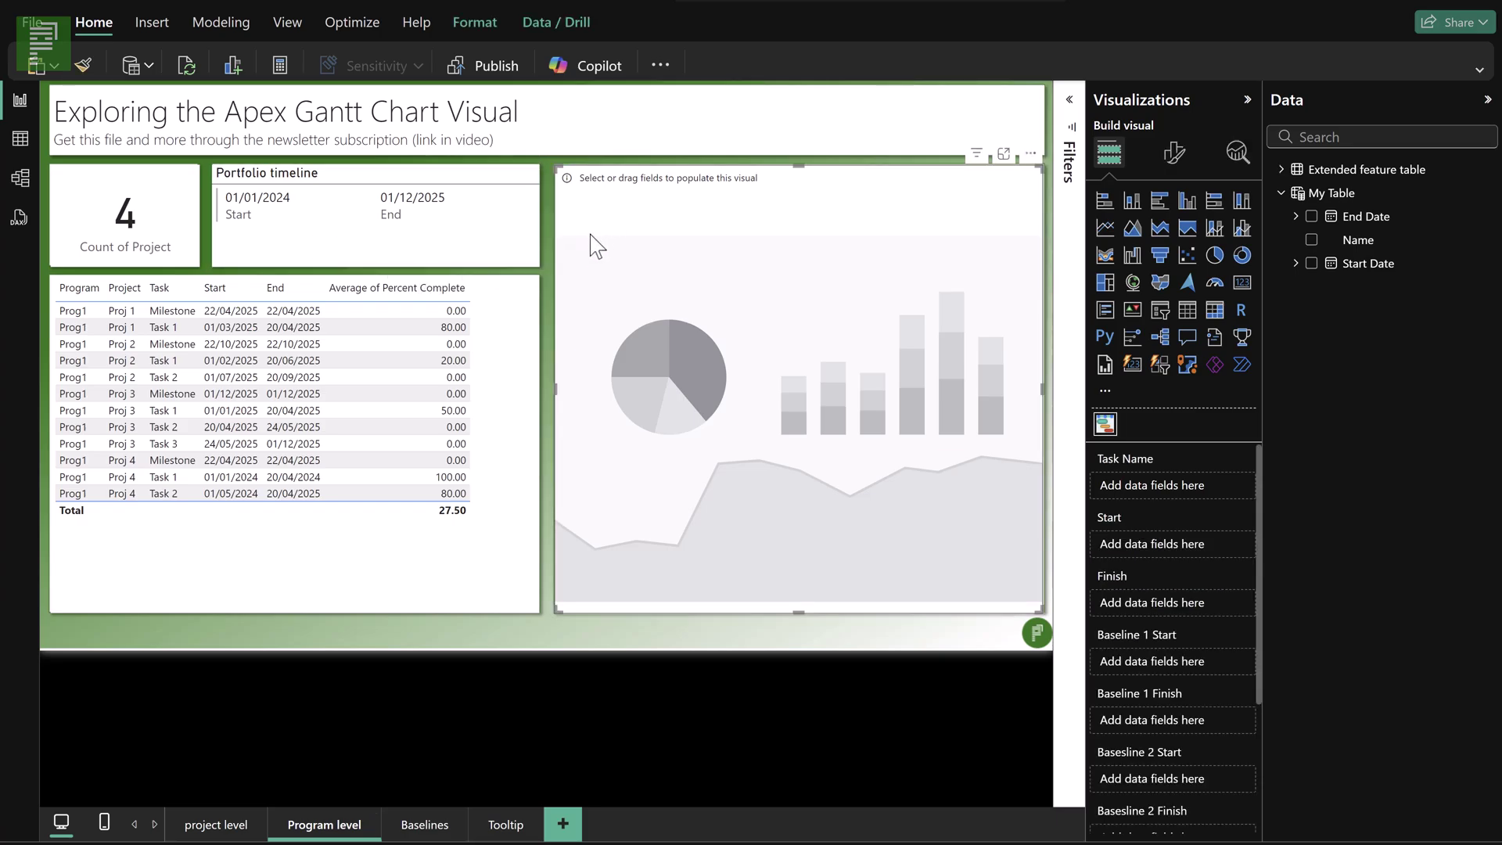
{"action": "left_click", "coordinate": [1283, 194]}
{"action": "left_click", "coordinate": [1284, 169]}
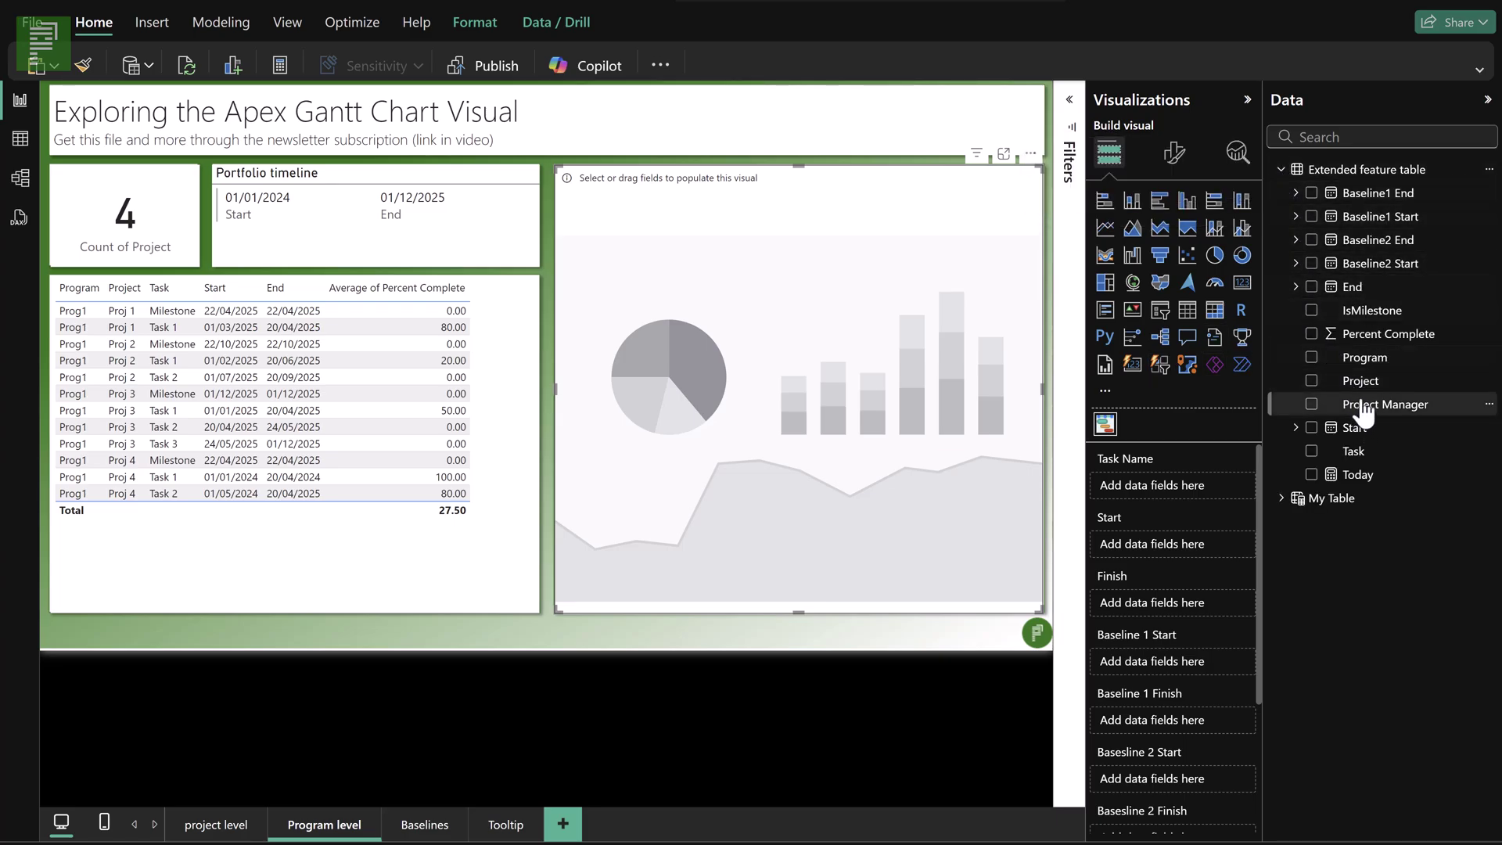
{"action": "left_click_drag", "start_coordinate": [1375, 370], "coordinate": [1208, 476]}
{"action": "left_click_drag", "start_coordinate": [1362, 382], "coordinate": [1214, 493]}
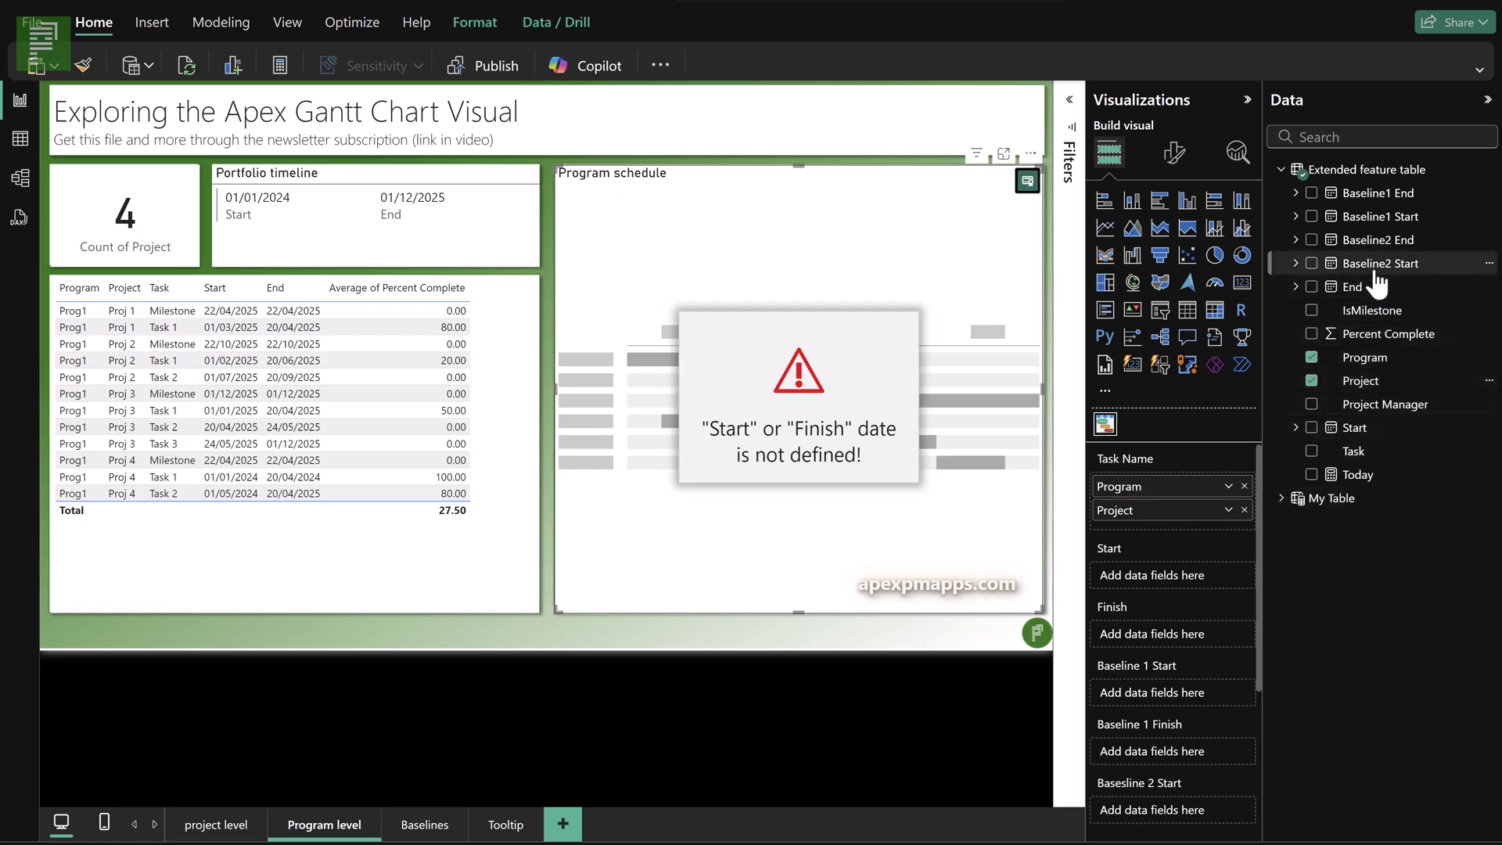
{"action": "left_click_drag", "start_coordinate": [1358, 451], "coordinate": [1186, 515]}
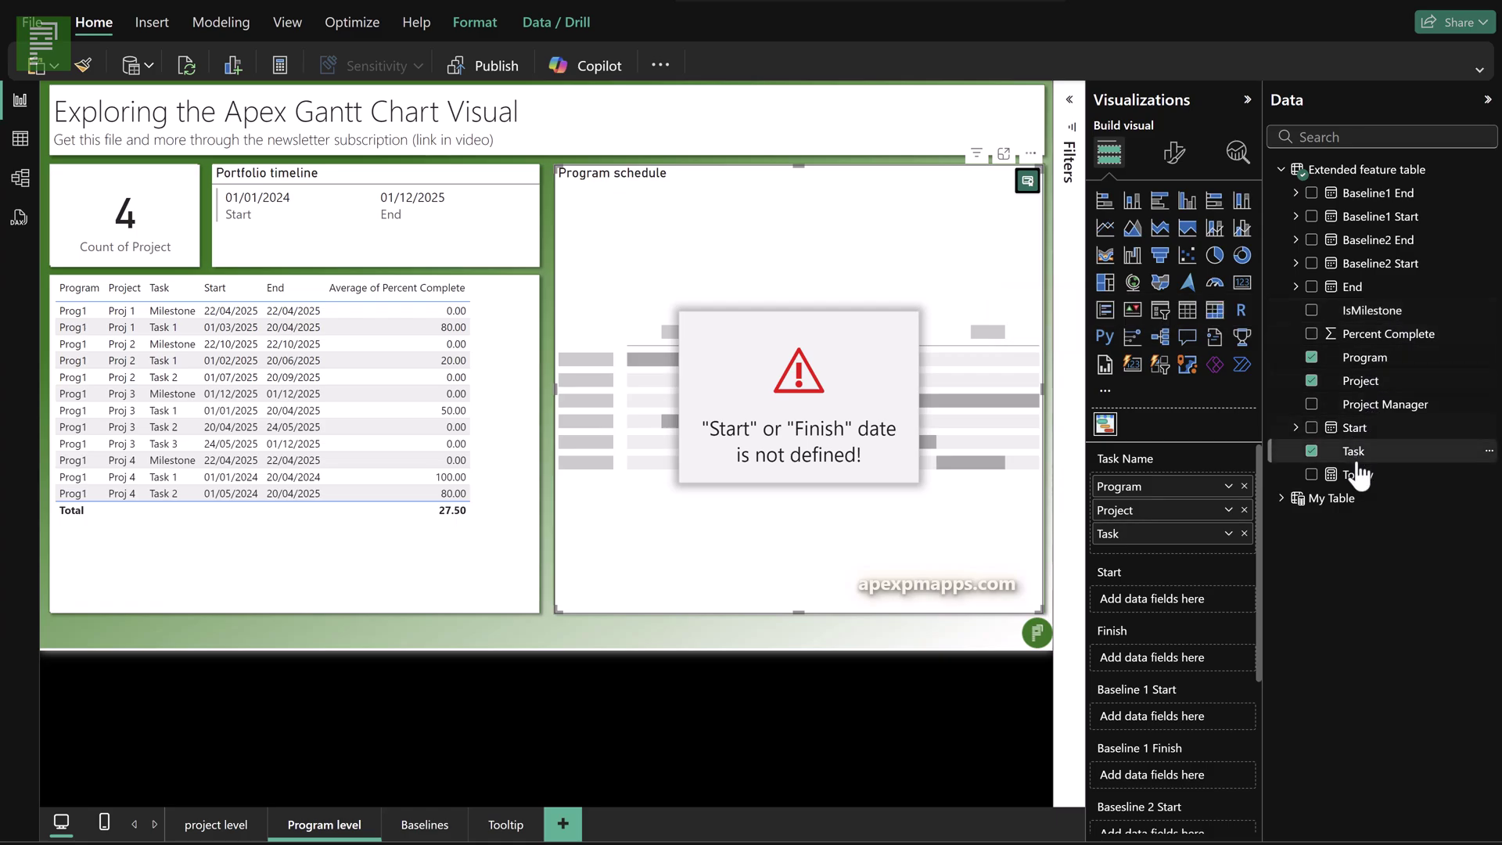
Step: Map Start (Earliest) and End (Latest) as bar dates, then show the Program schedule in focus mode
{"action": "left_click_drag", "start_coordinate": [1363, 434], "coordinate": [1181, 596]}
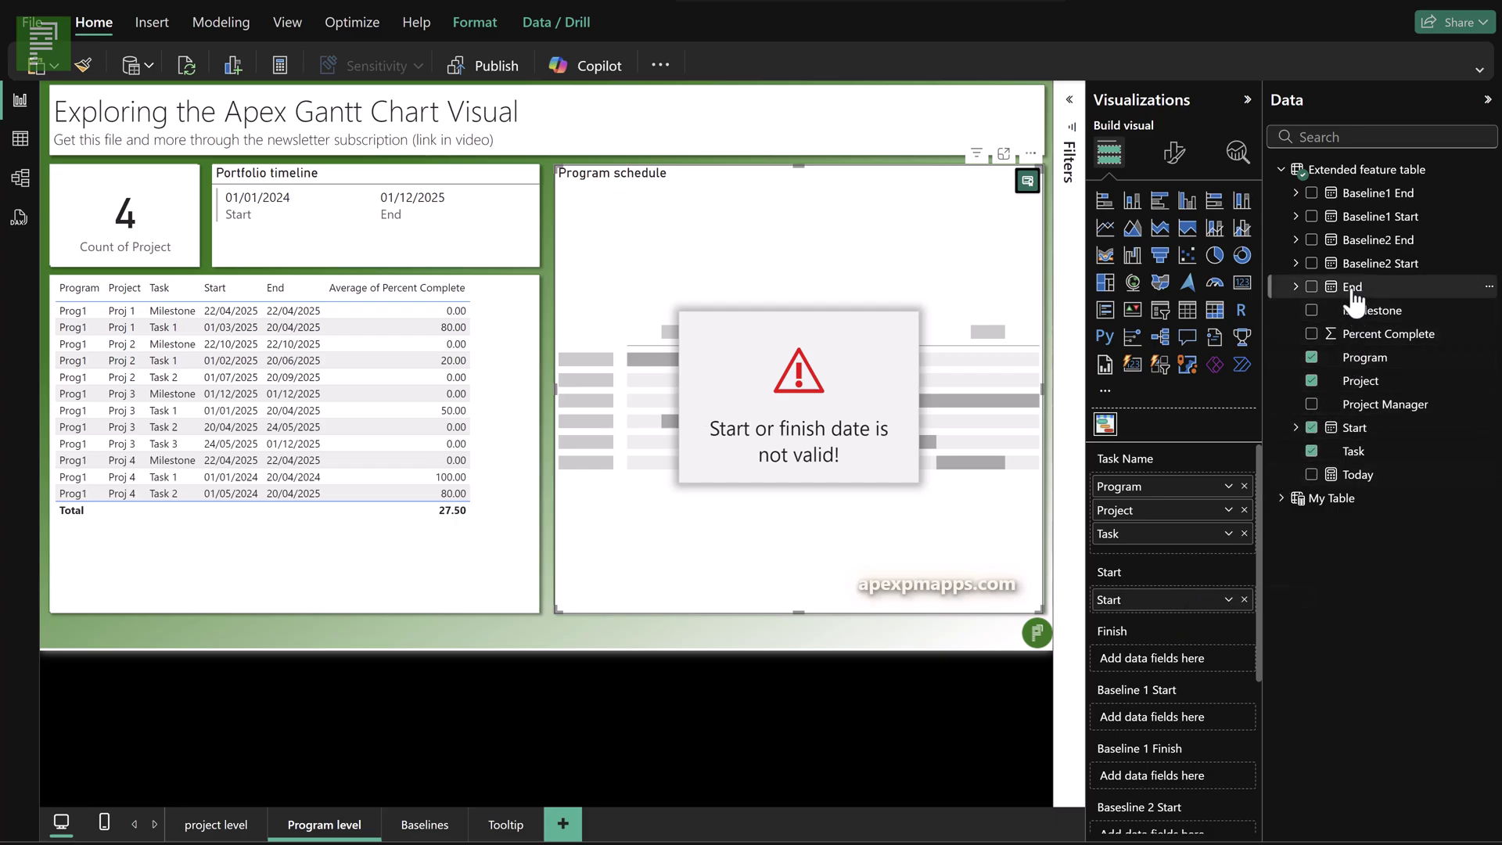
{"action": "left_click_drag", "start_coordinate": [1352, 287], "coordinate": [1172, 656]}
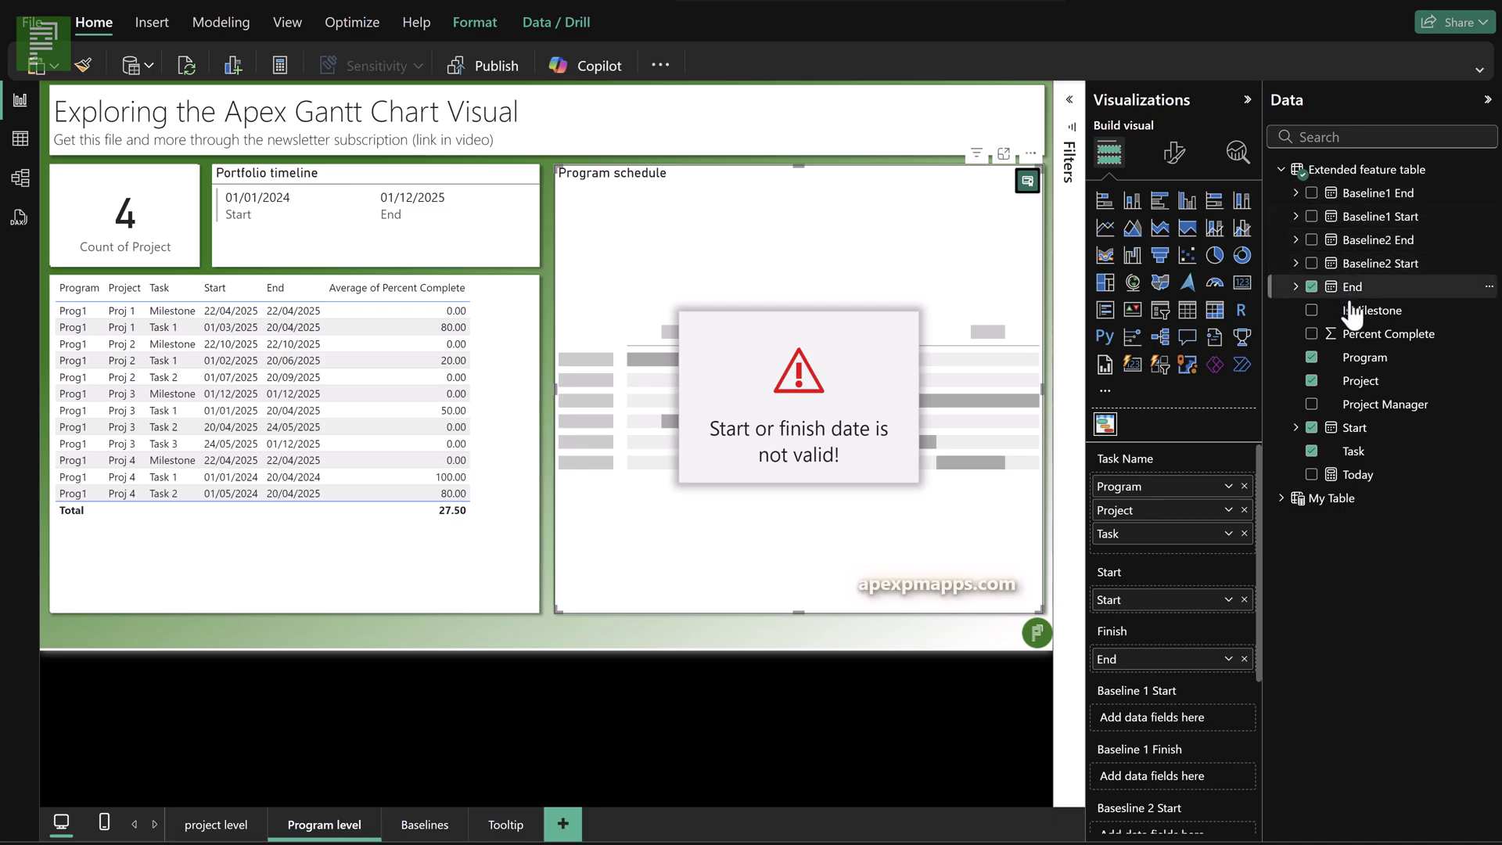
{"action": "left_click", "coordinate": [1229, 600]}
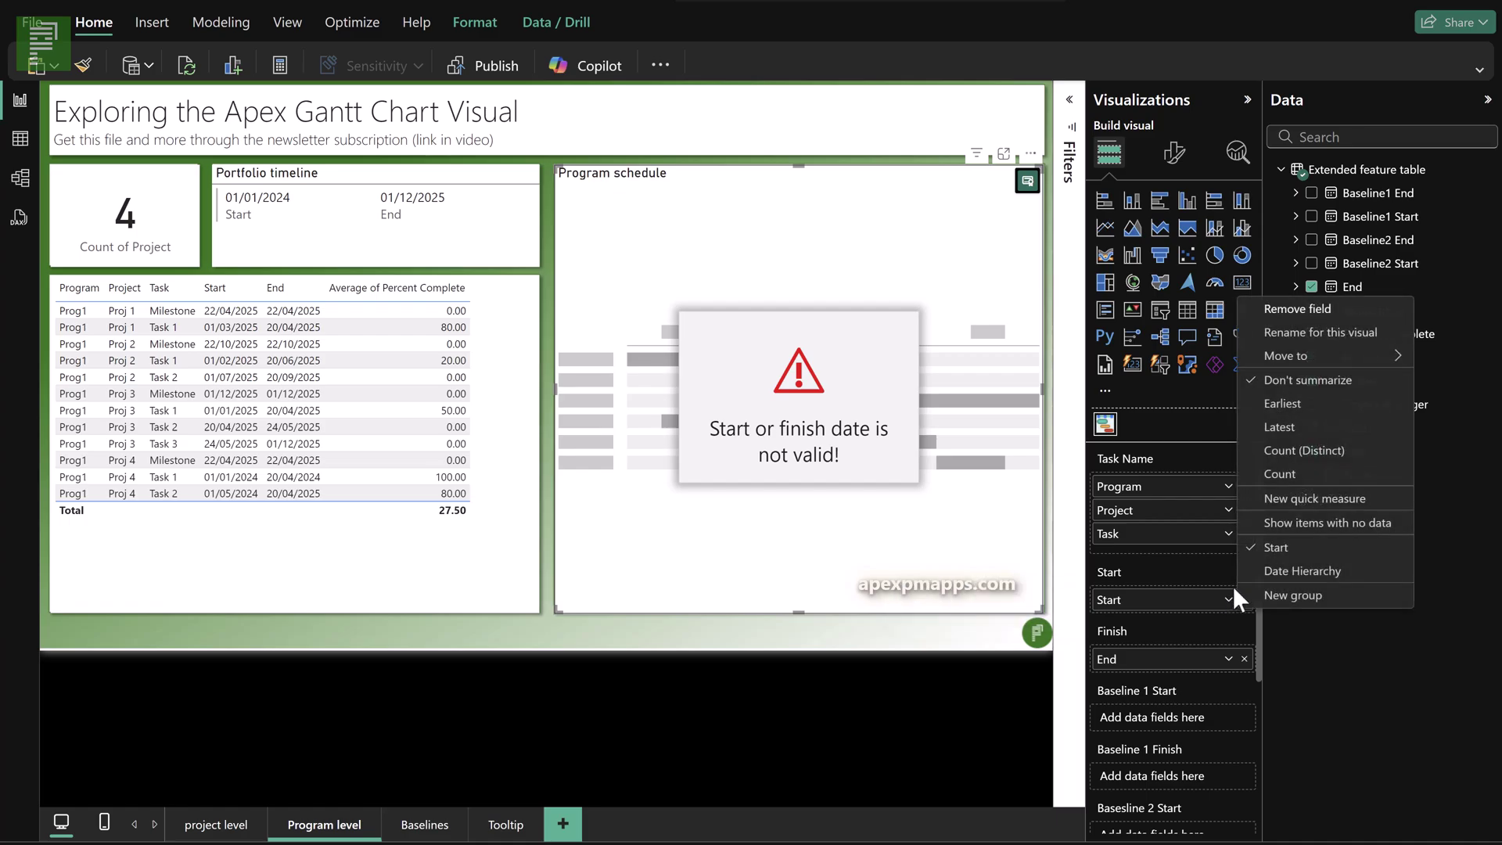
{"action": "left_click", "coordinate": [1283, 403]}
{"action": "left_click", "coordinate": [1228, 659]}
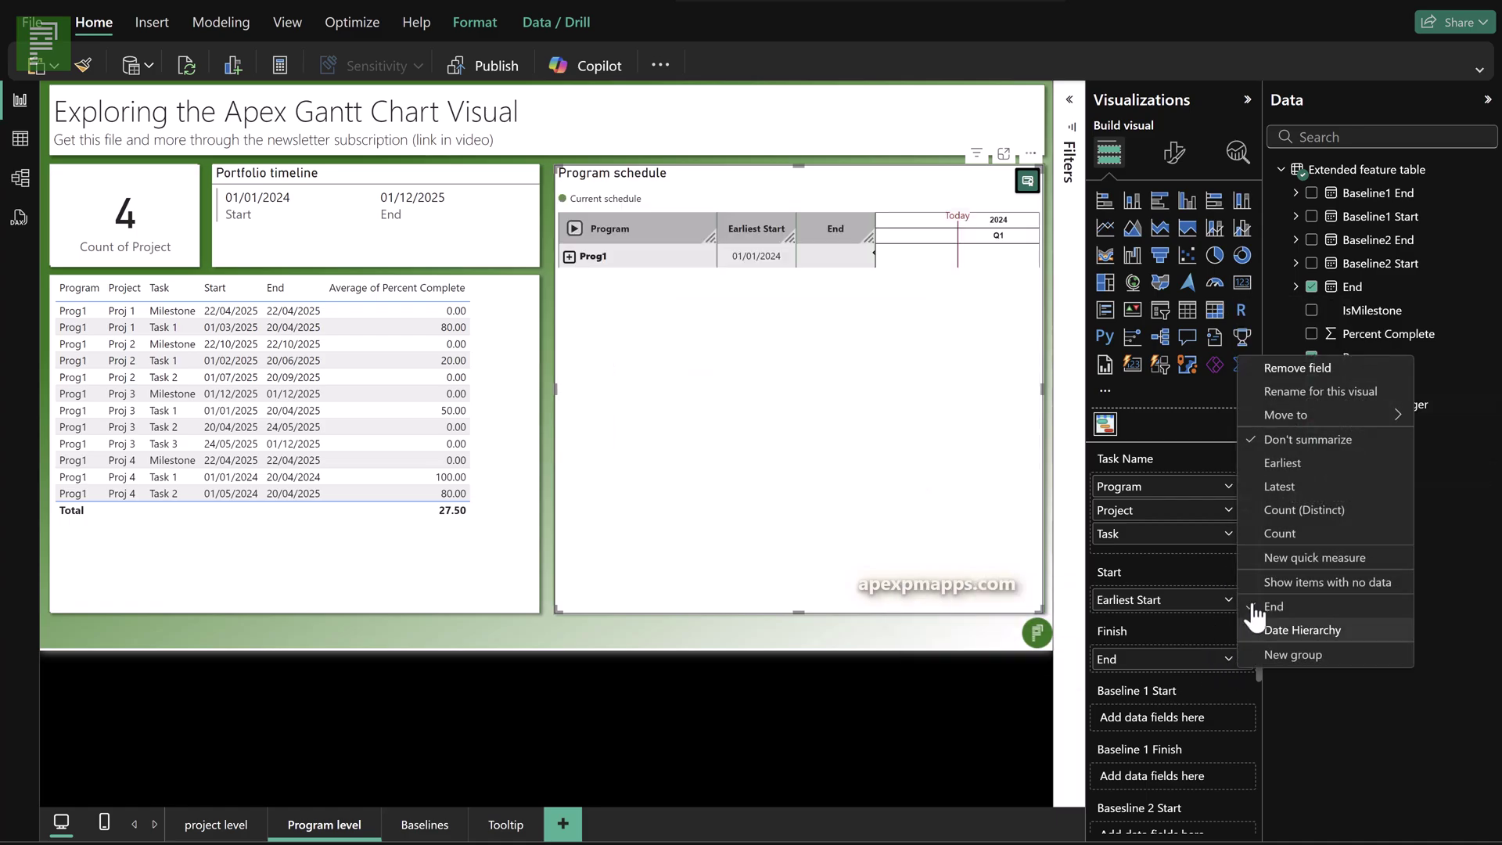
{"action": "left_click", "coordinate": [1275, 487]}
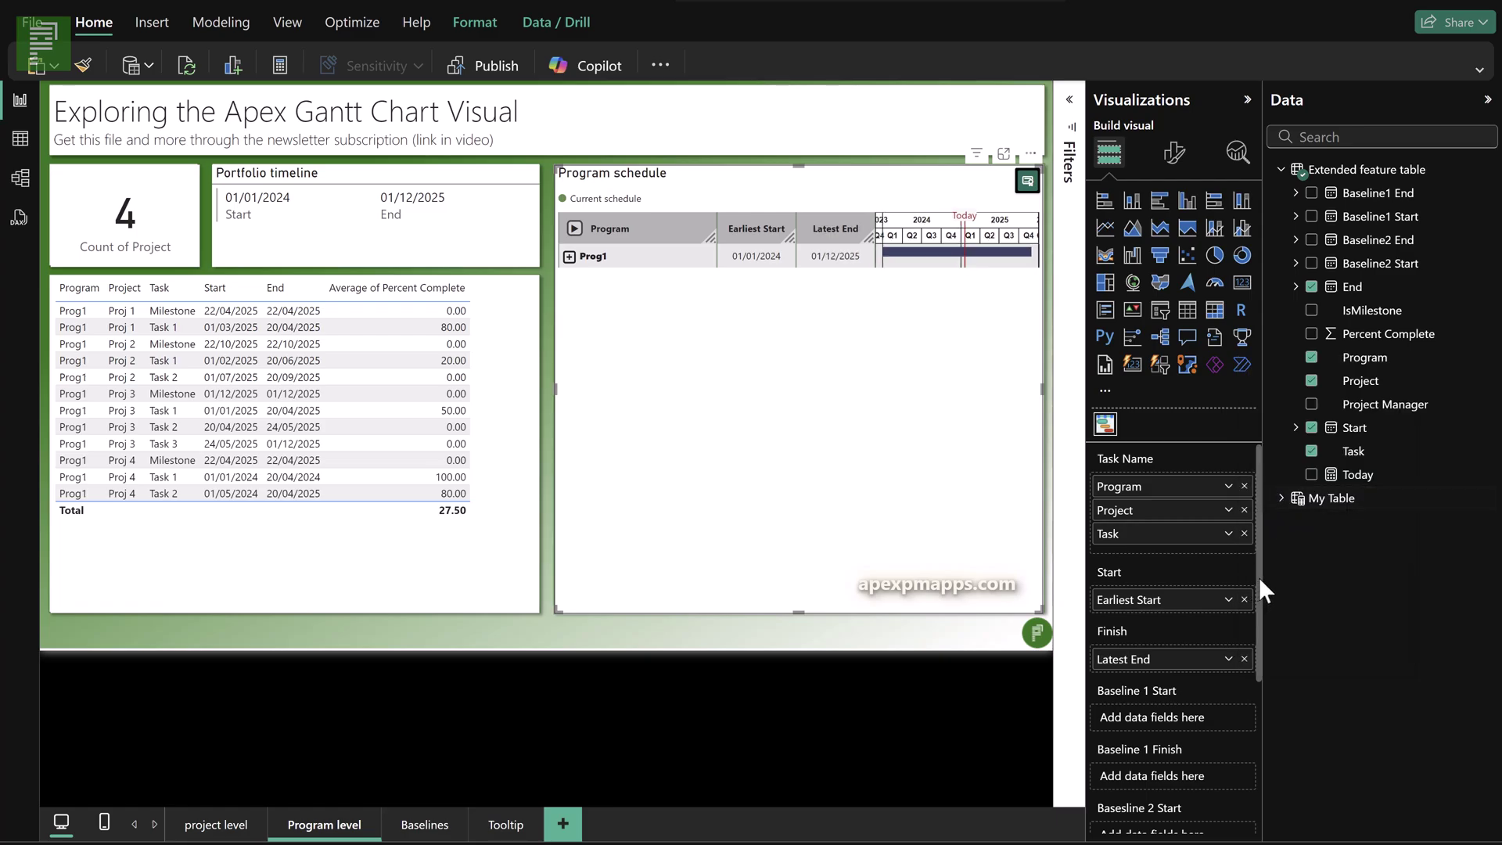
{"action": "left_click", "coordinate": [1004, 154]}
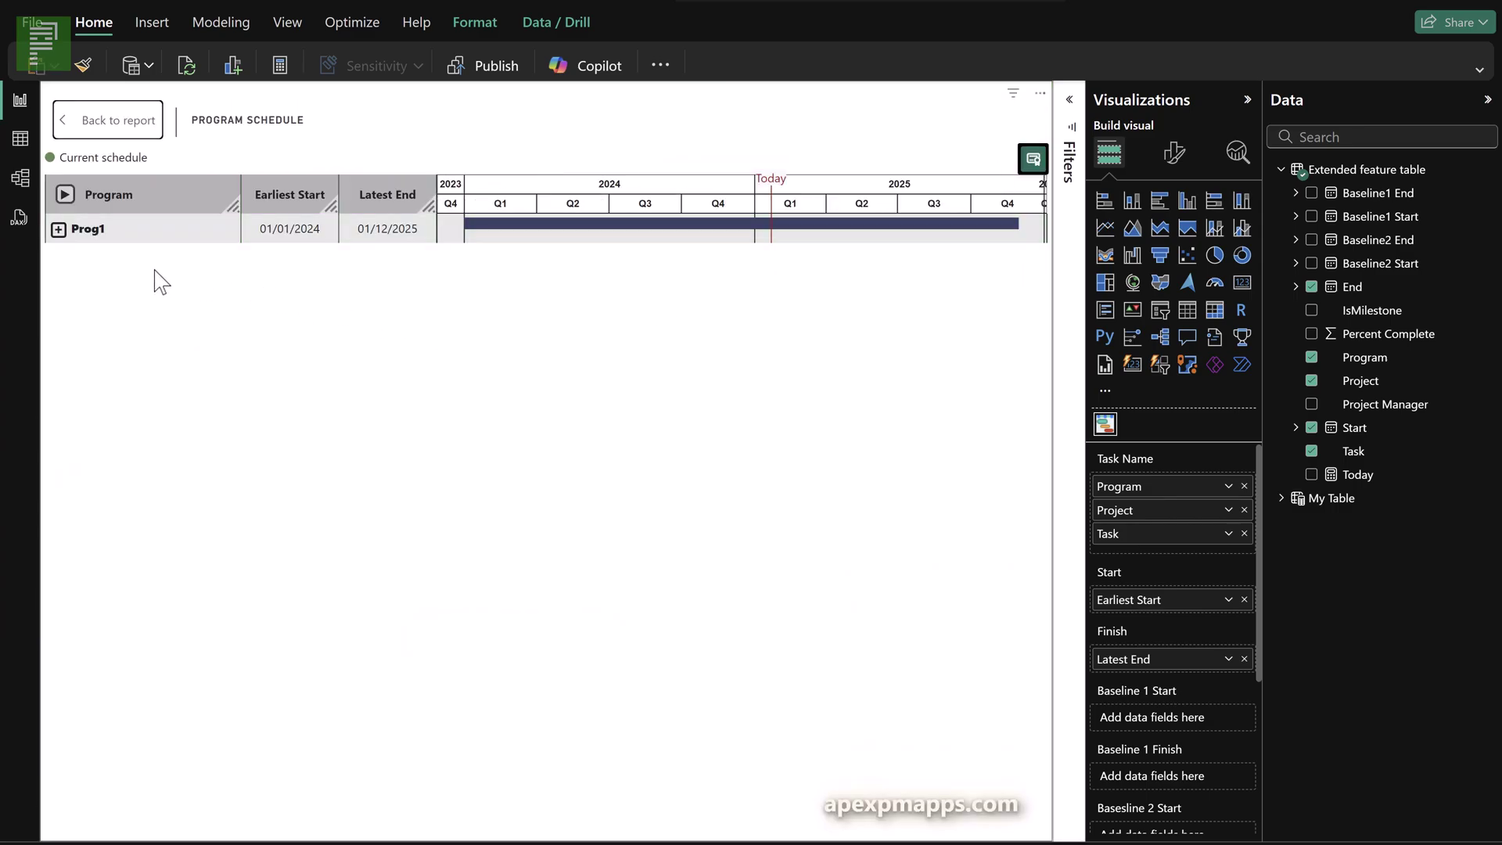
Step: Expand the Program schedule Gantt to every project, task and milestone, and inspect the task bar tooltips
{"action": "left_click", "coordinate": [65, 195]}
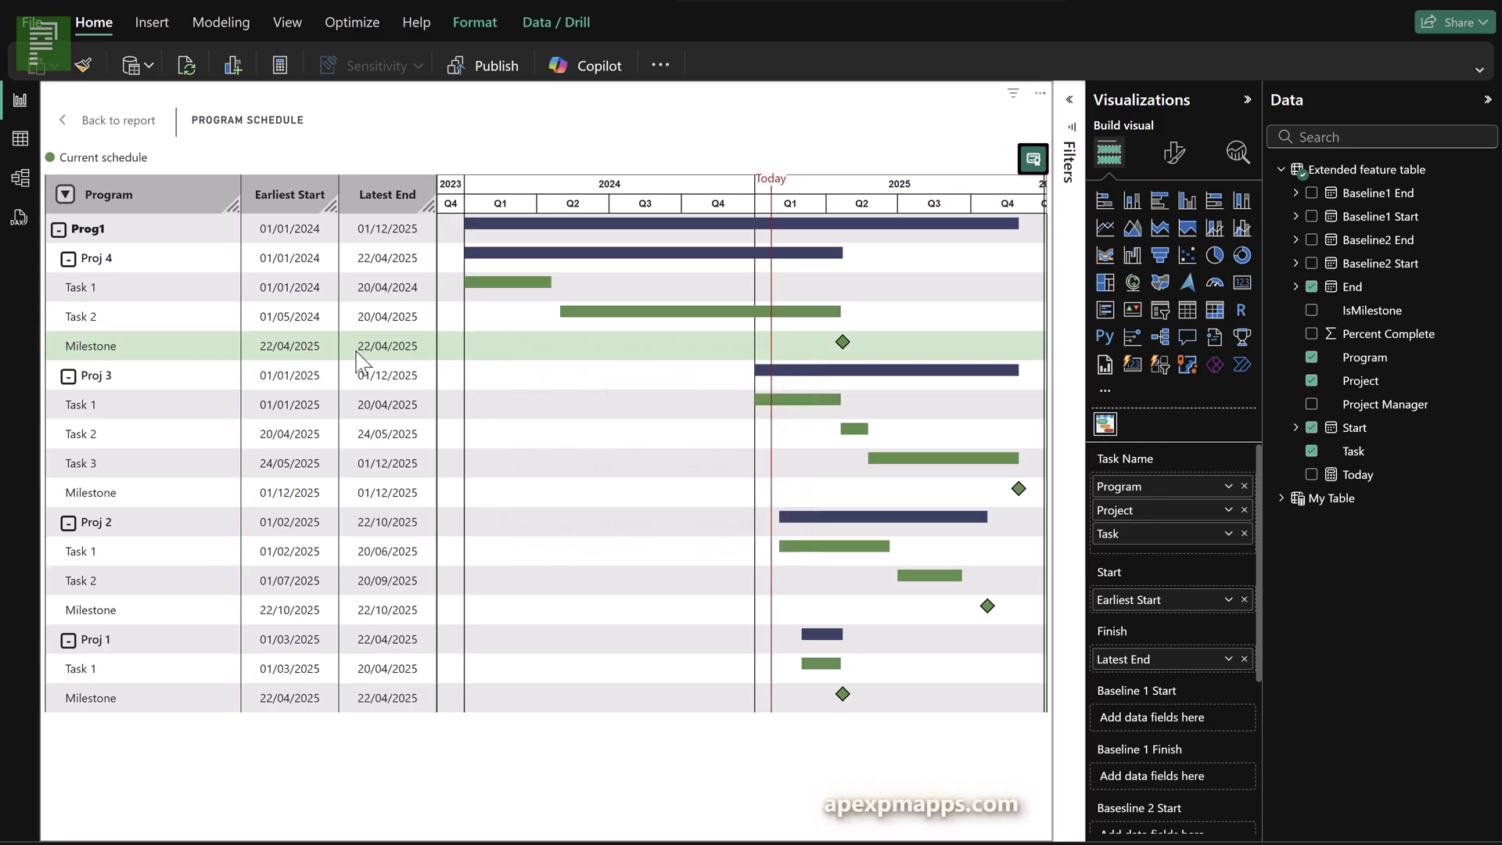
{"action": "mouse_move", "coordinate": [617, 324]}
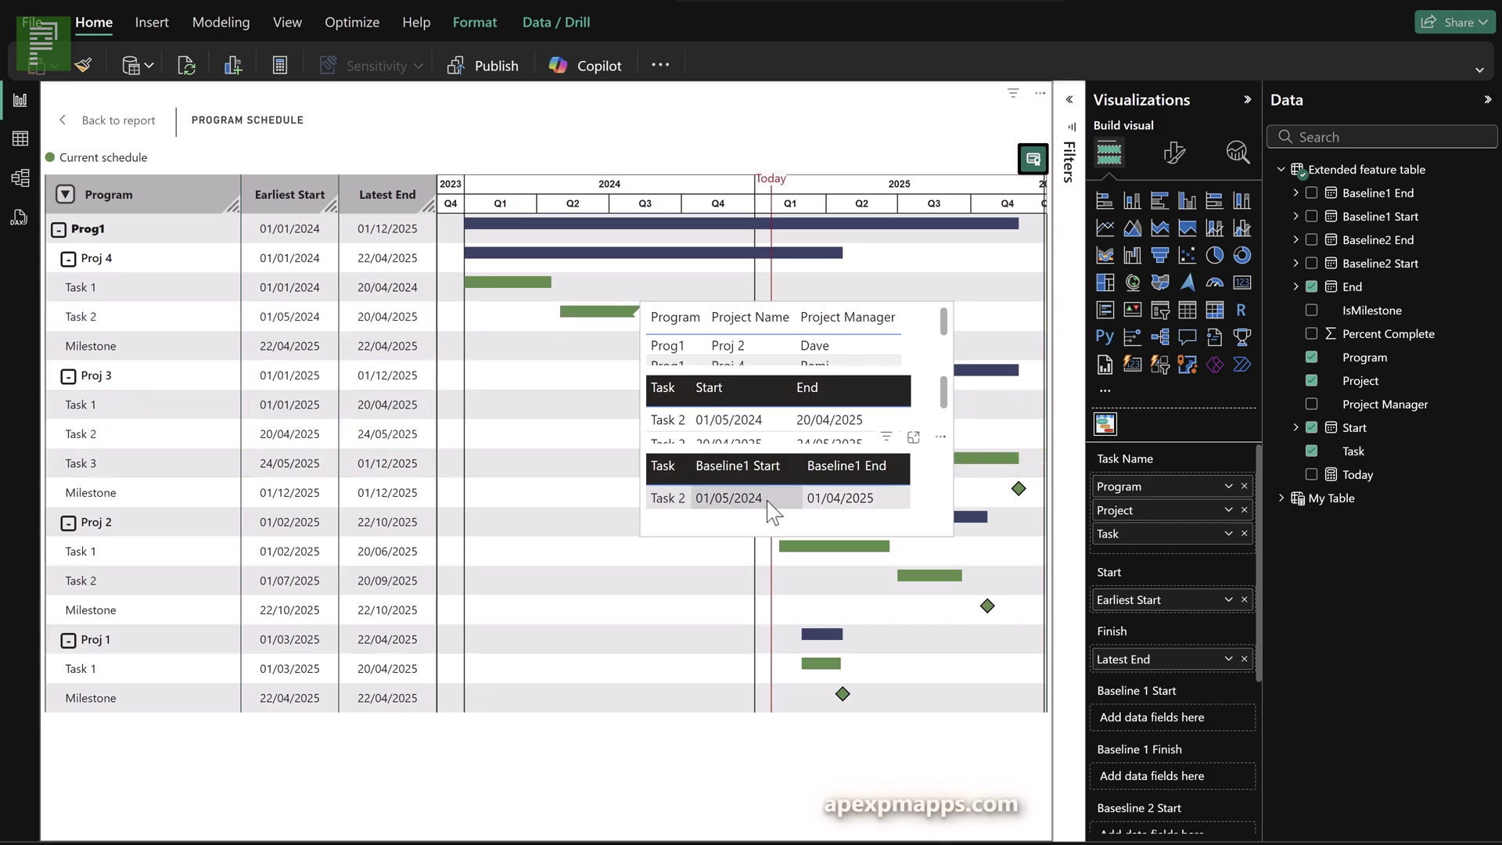
{"action": "mouse_move", "coordinate": [839, 566]}
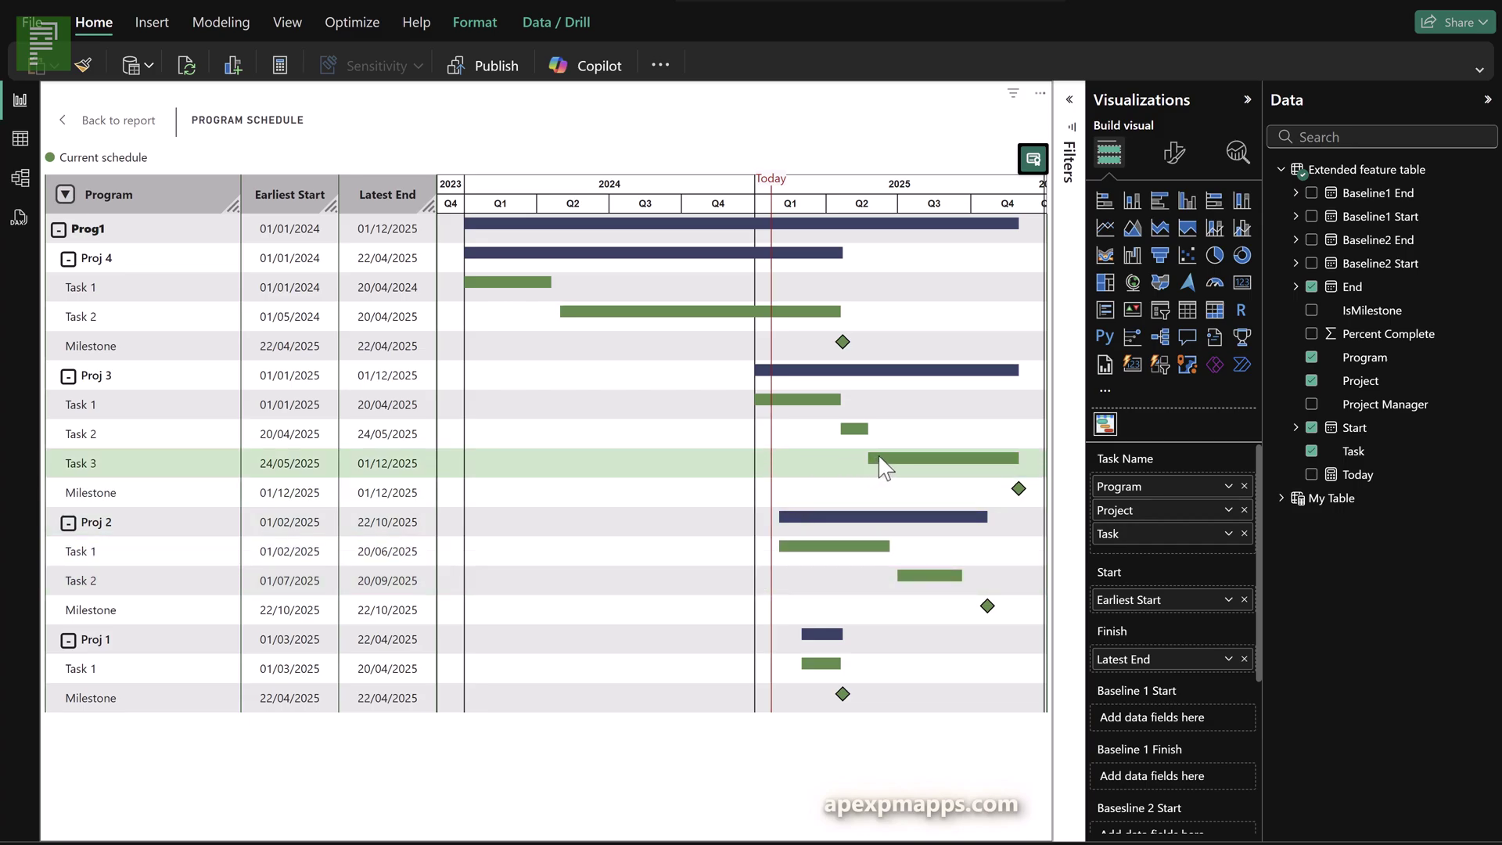
{"action": "mouse_move", "coordinate": [899, 470]}
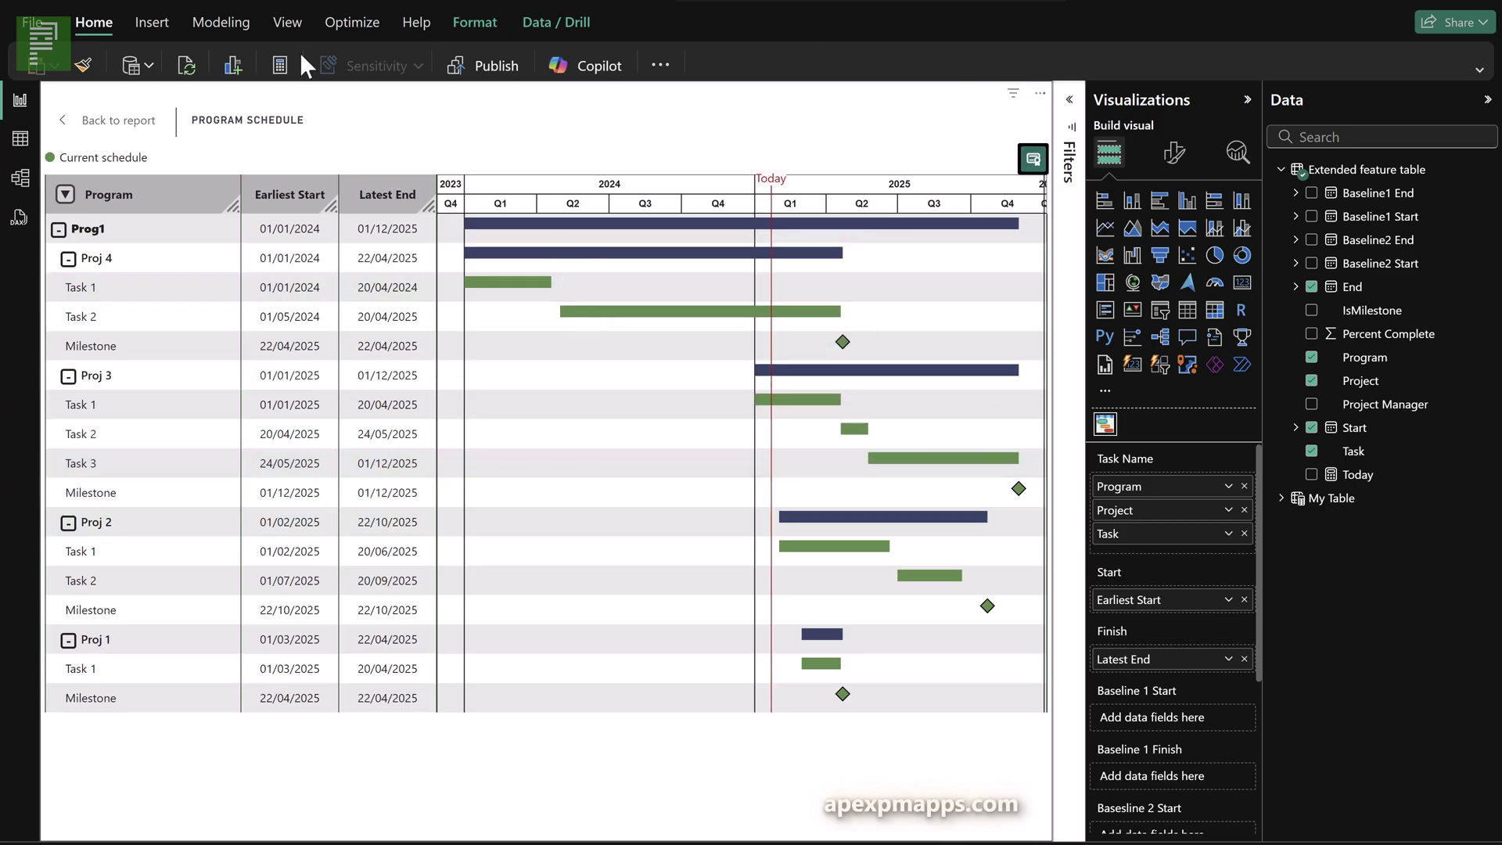
Step: Leave focus mode, view the Tooltip page, then return to the Program level page
{"action": "left_click", "coordinate": [96, 125]}
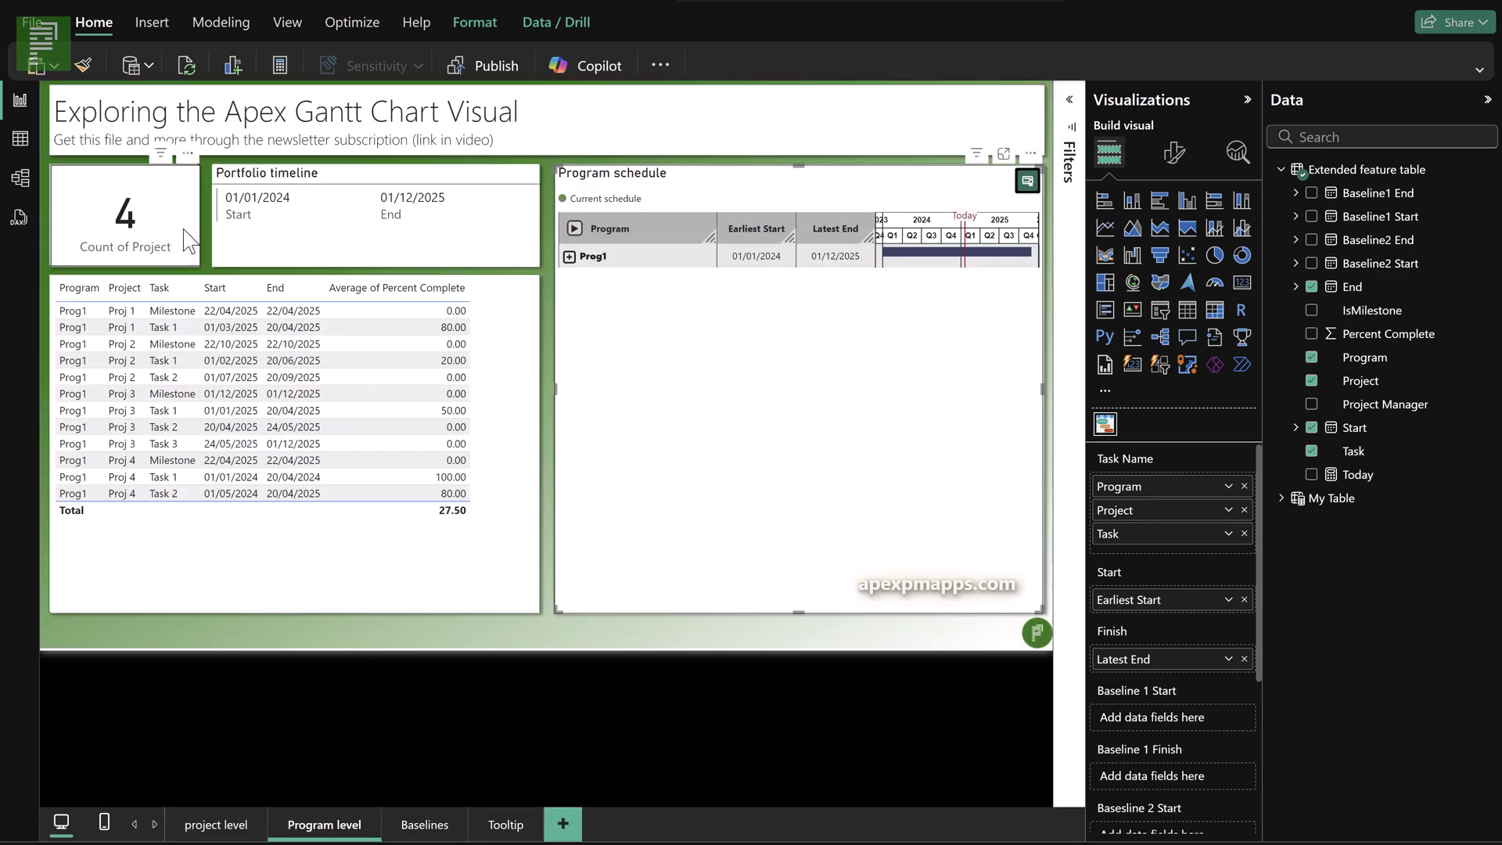
{"action": "left_click", "coordinate": [501, 829]}
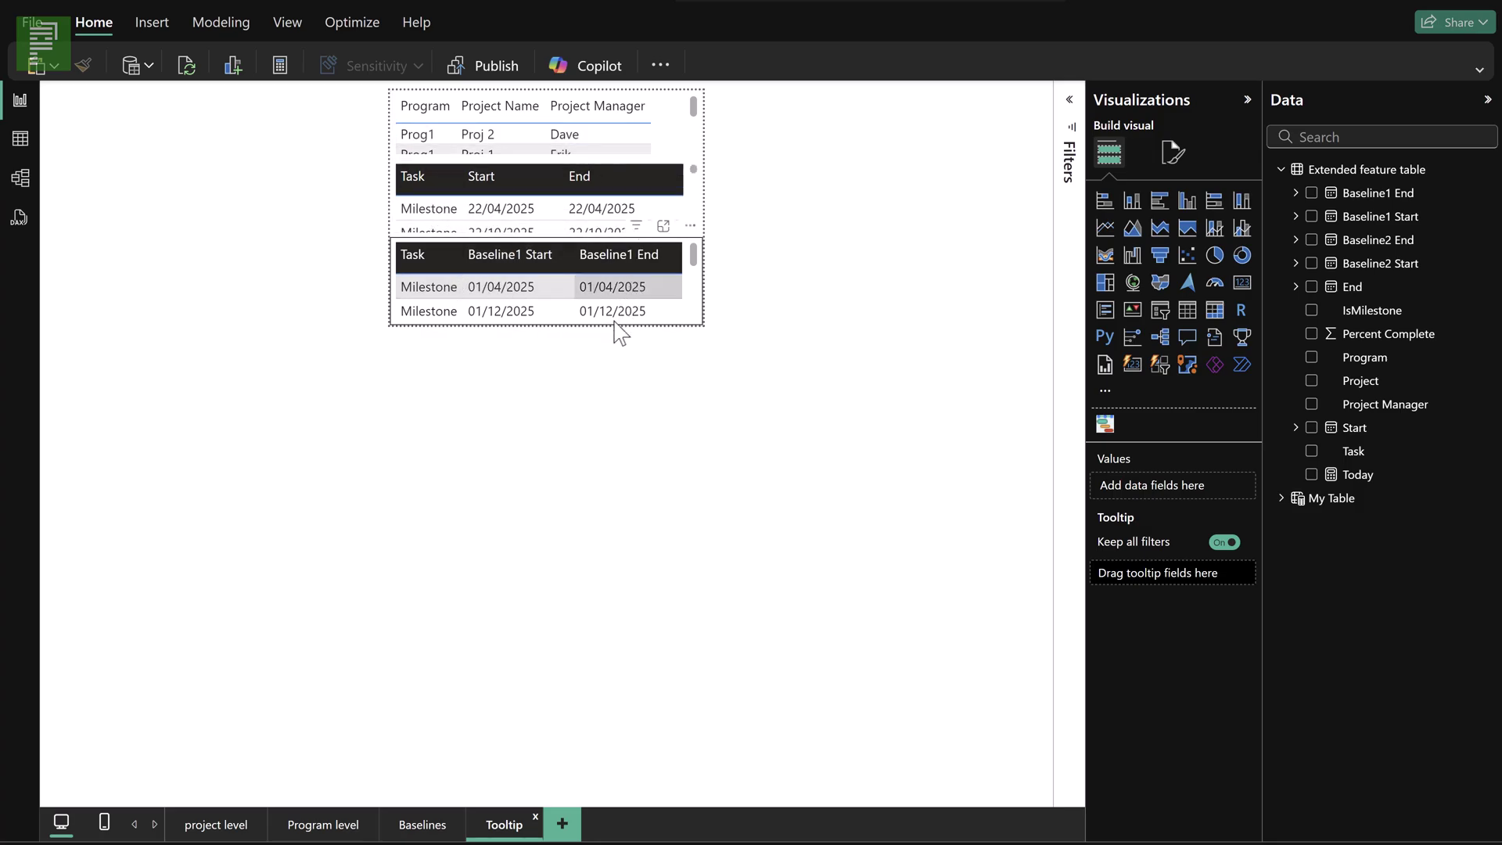
{"action": "left_click", "coordinate": [349, 833]}
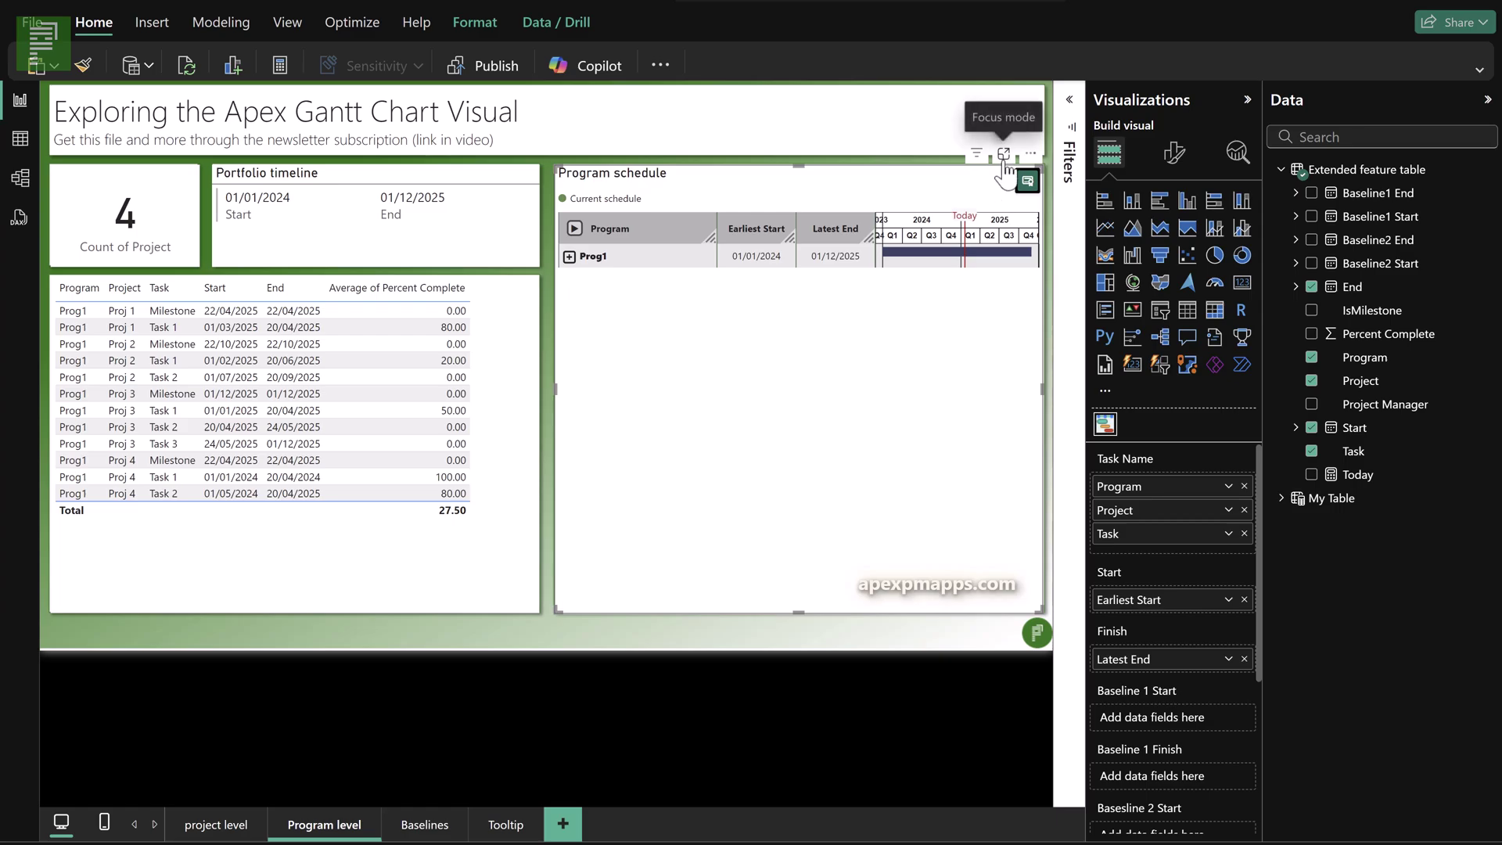
Step: Show the Gantt in focus mode with Prog1 expanded and only Proj 2's tasks listed
{"action": "left_click", "coordinate": [1004, 155]}
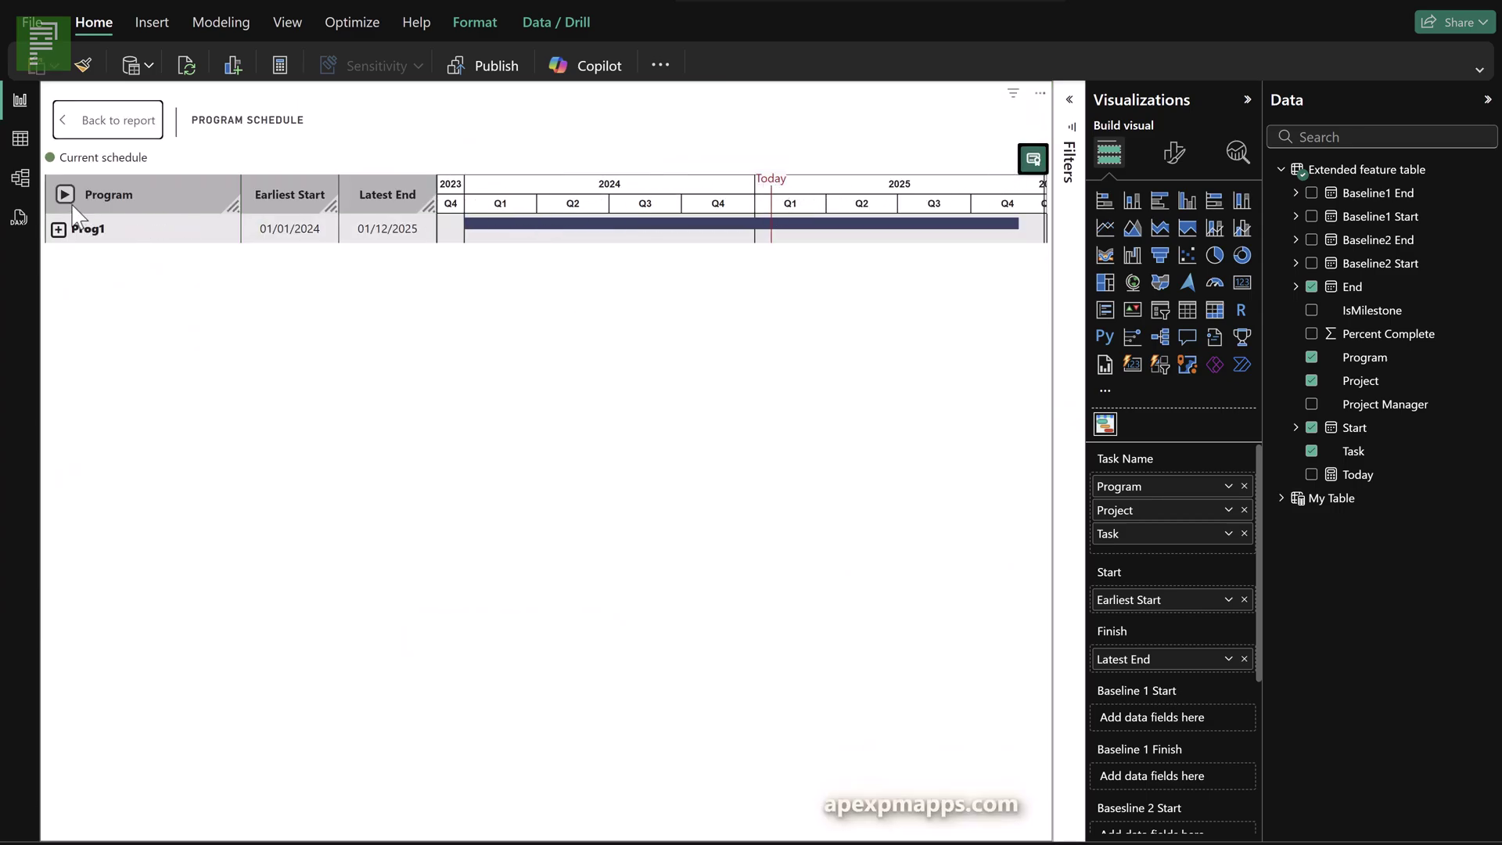
{"action": "left_click", "coordinate": [58, 230]}
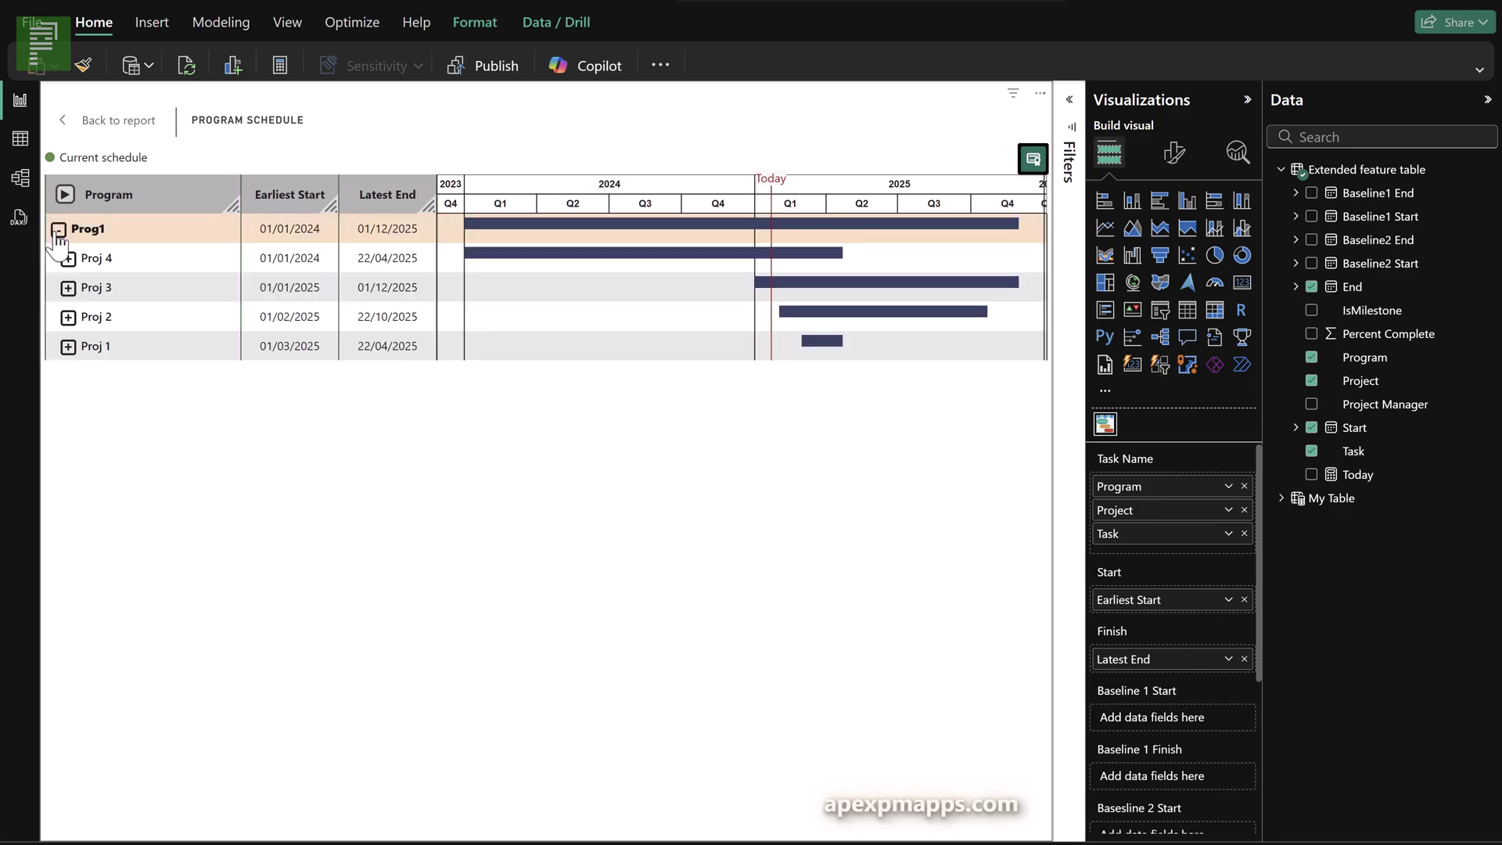
{"action": "left_click", "coordinate": [68, 258]}
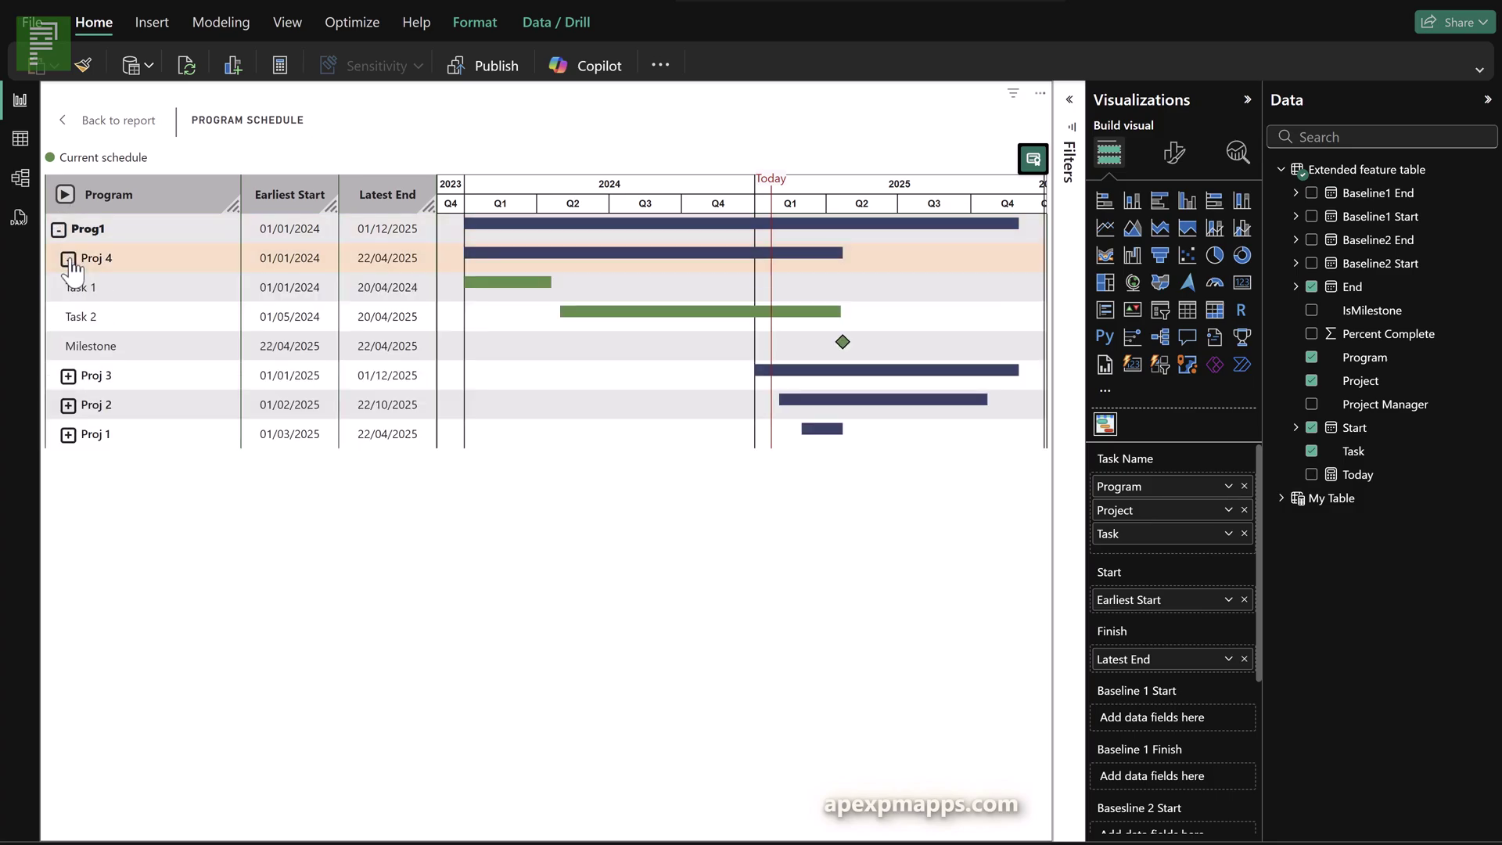
{"action": "left_click", "coordinate": [68, 258]}
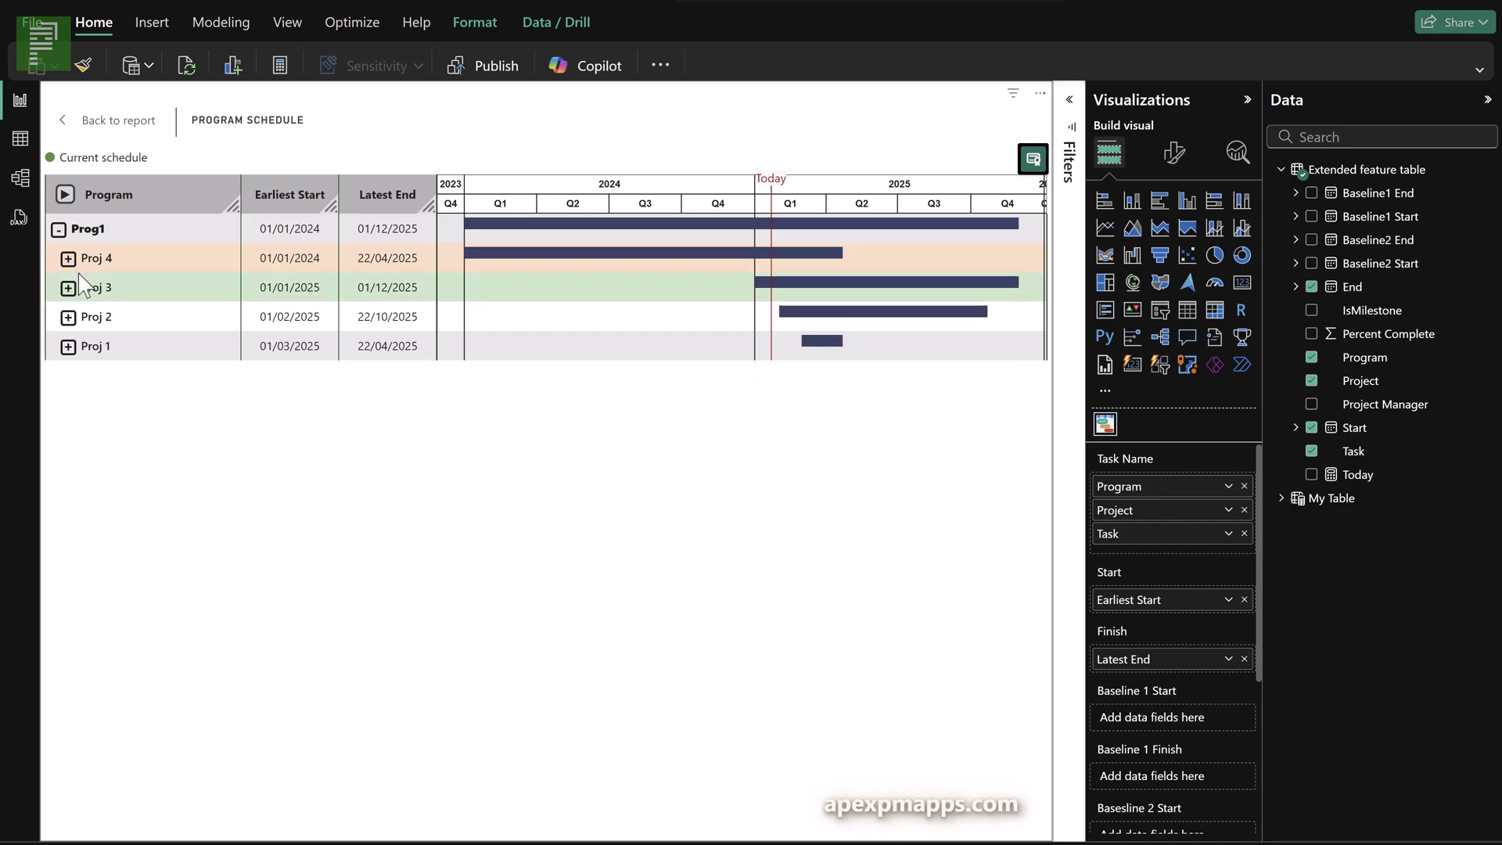
{"action": "left_click", "coordinate": [68, 316]}
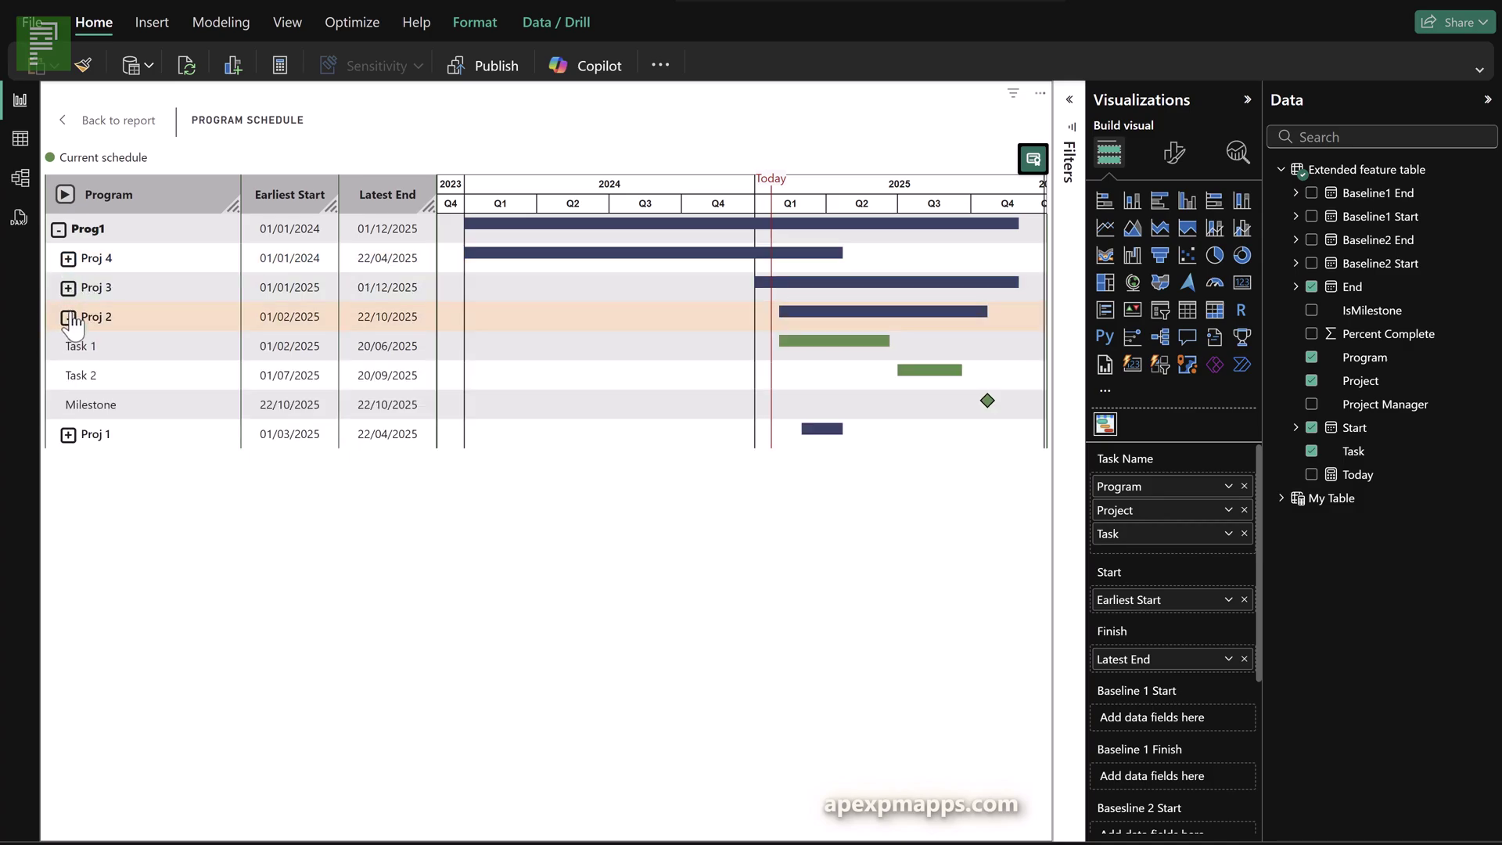
{"action": "mouse_move", "coordinate": [794, 348]}
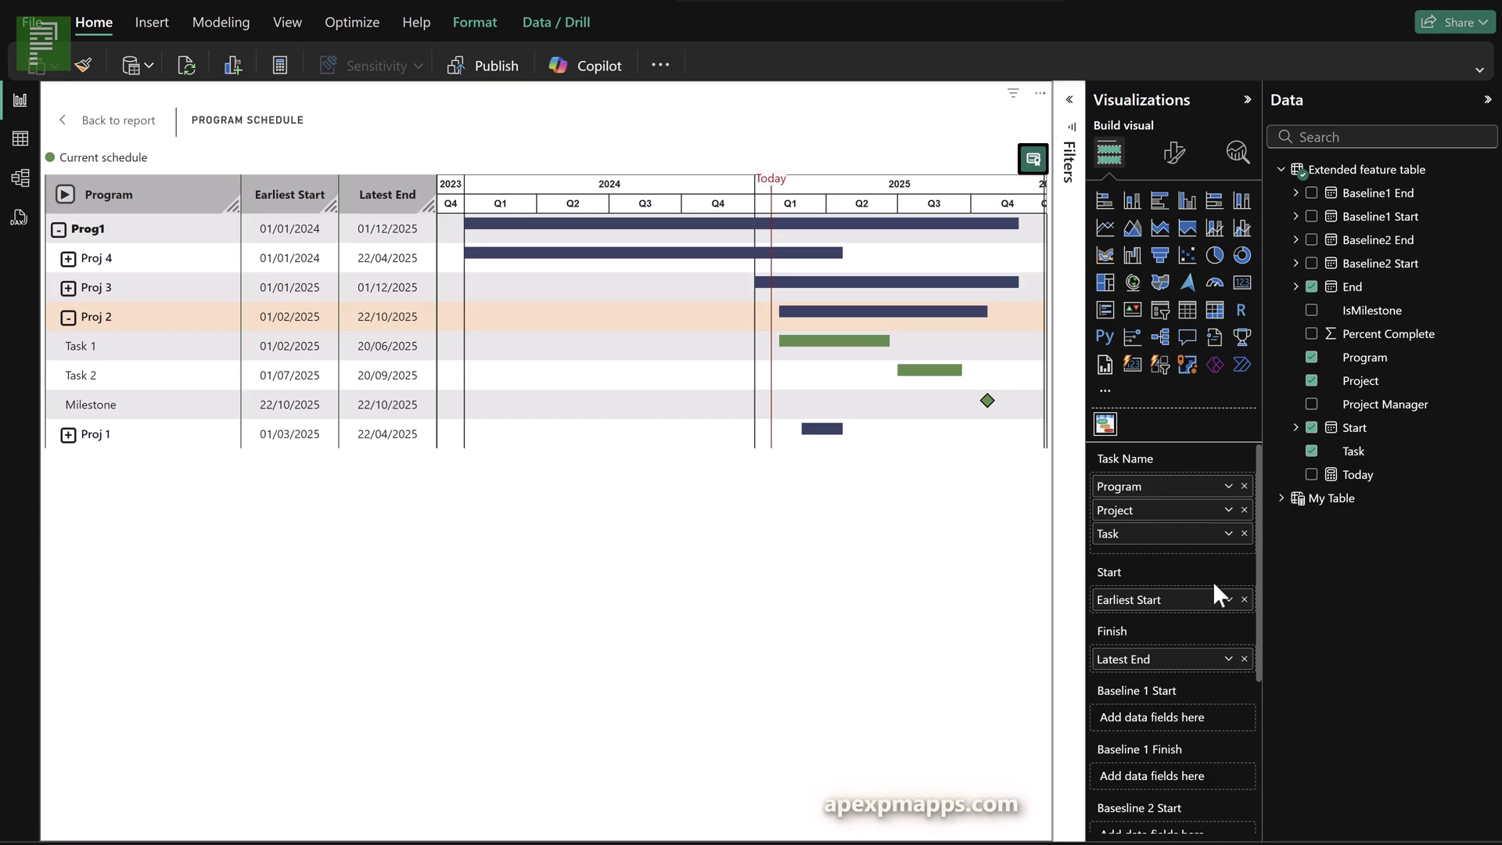
Step: Put Percent Complete in the Gantt's Progress well and expand all four projects
{"action": "scroll", "coordinate": [1214, 585], "scroll_direction": "down", "scroll_amount": 3}
{"action": "left_click_drag", "start_coordinate": [1361, 335], "coordinate": [1190, 754]}
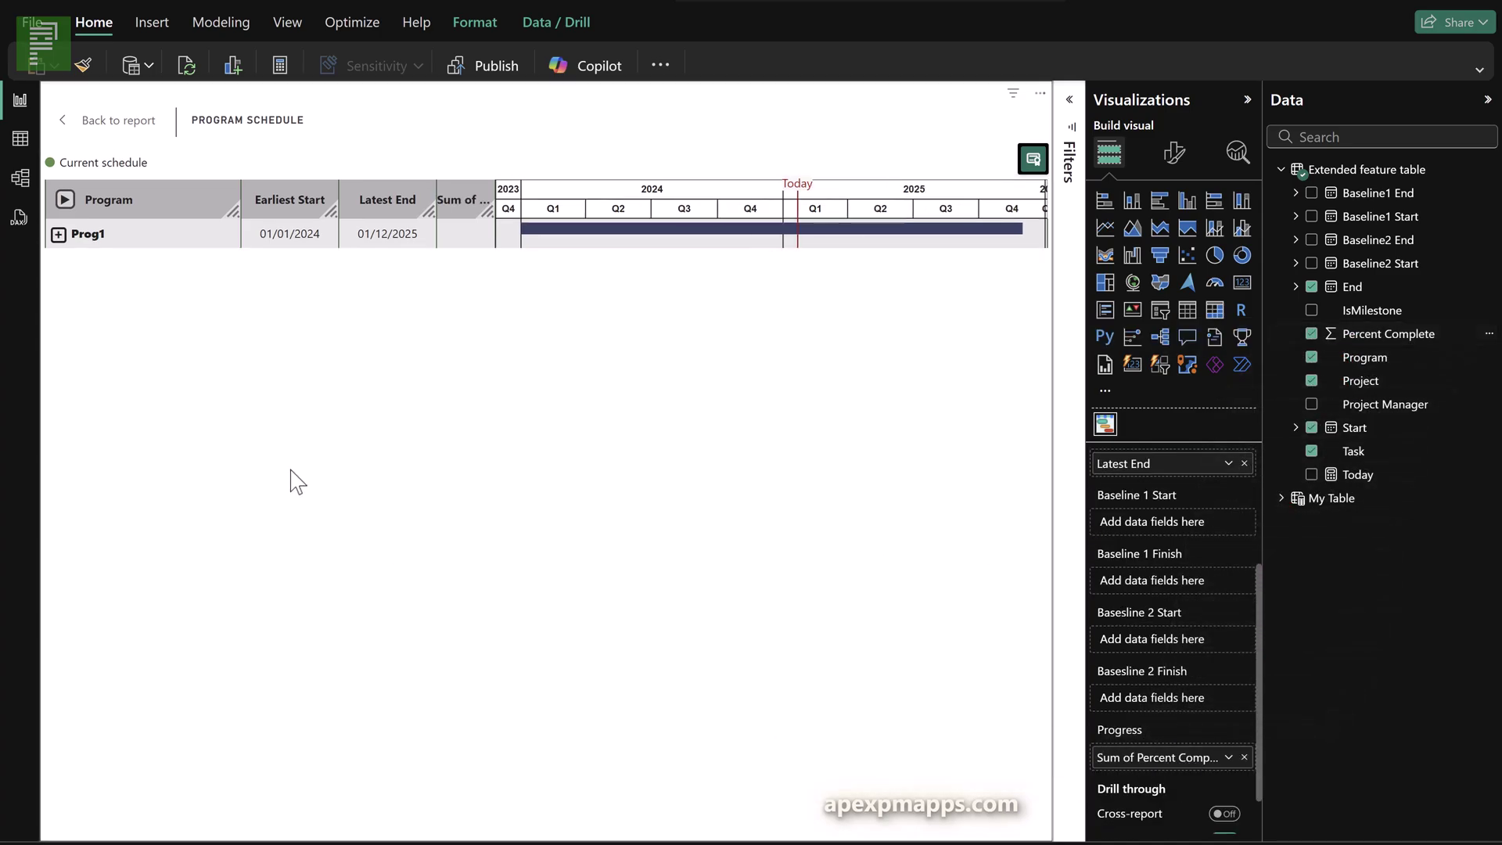
{"action": "left_click", "coordinate": [66, 201]}
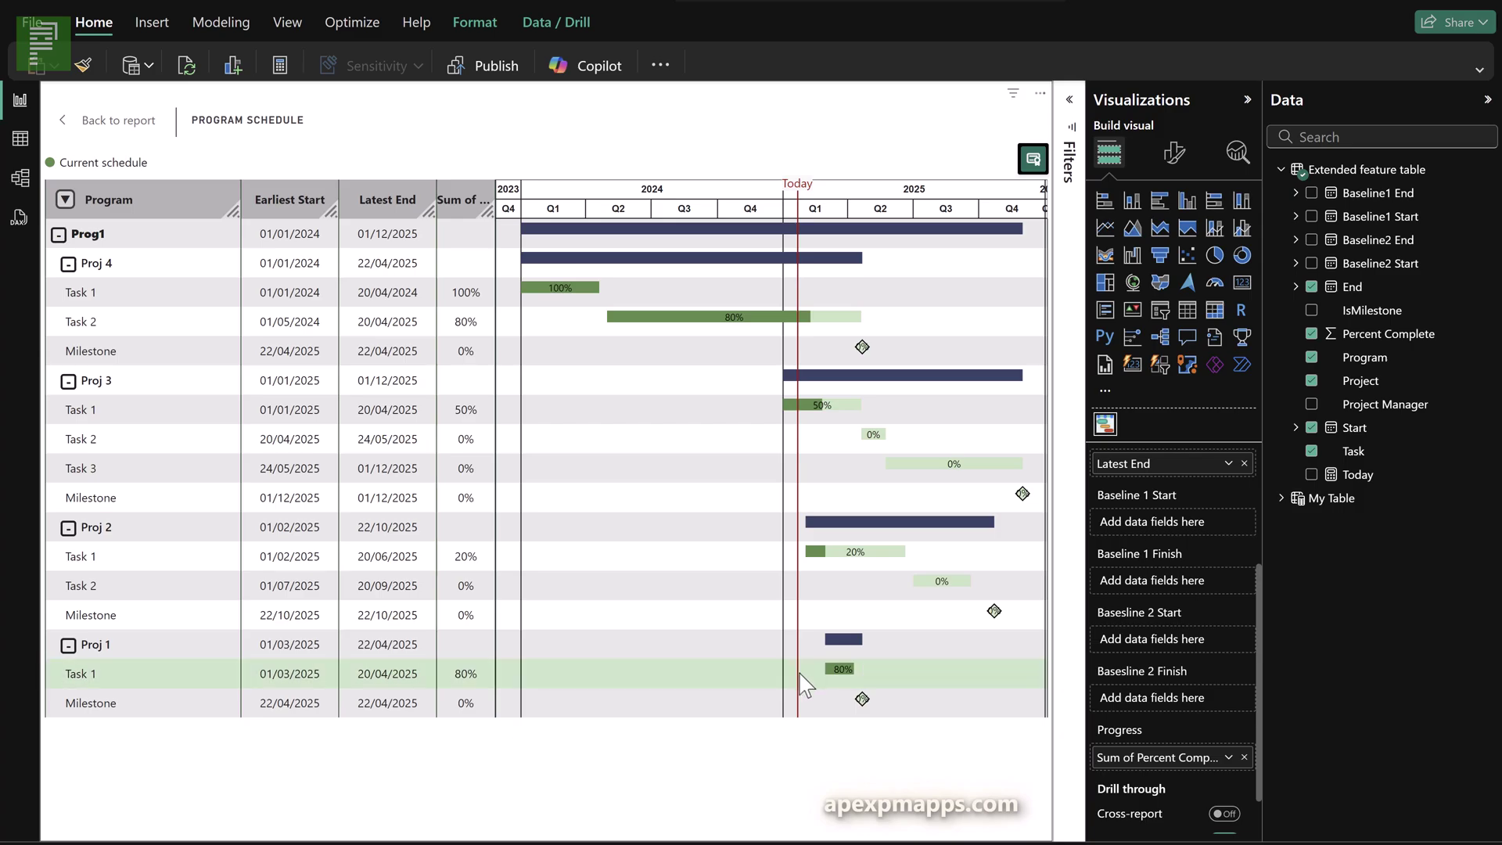
{"action": "mouse_move", "coordinate": [823, 670]}
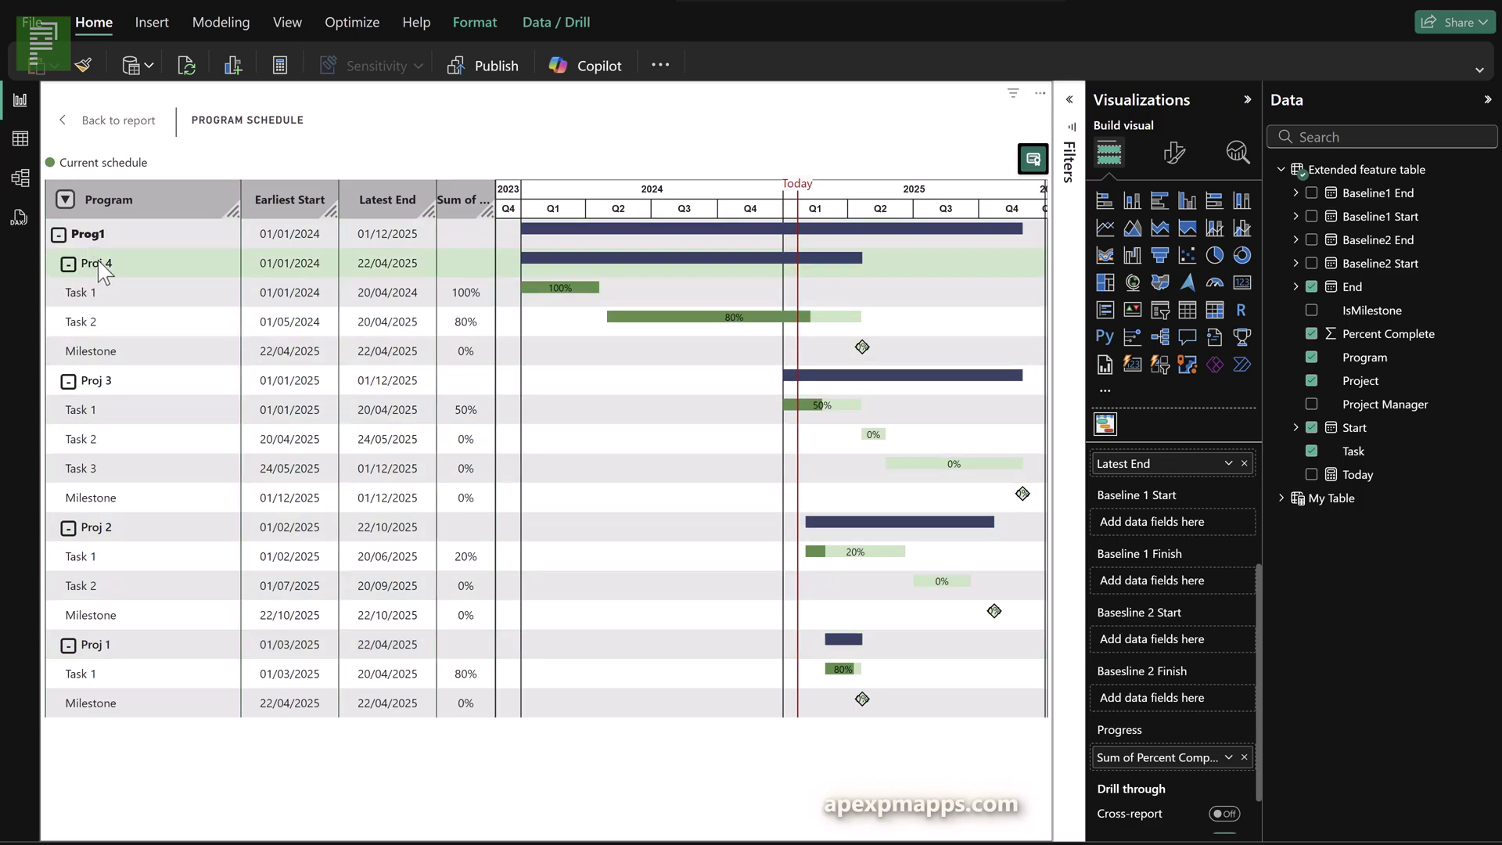
Step: Collapse the Gantt to Prog1, go to the Baselines page and select its empty Gantt
{"action": "left_click", "coordinate": [65, 202]}
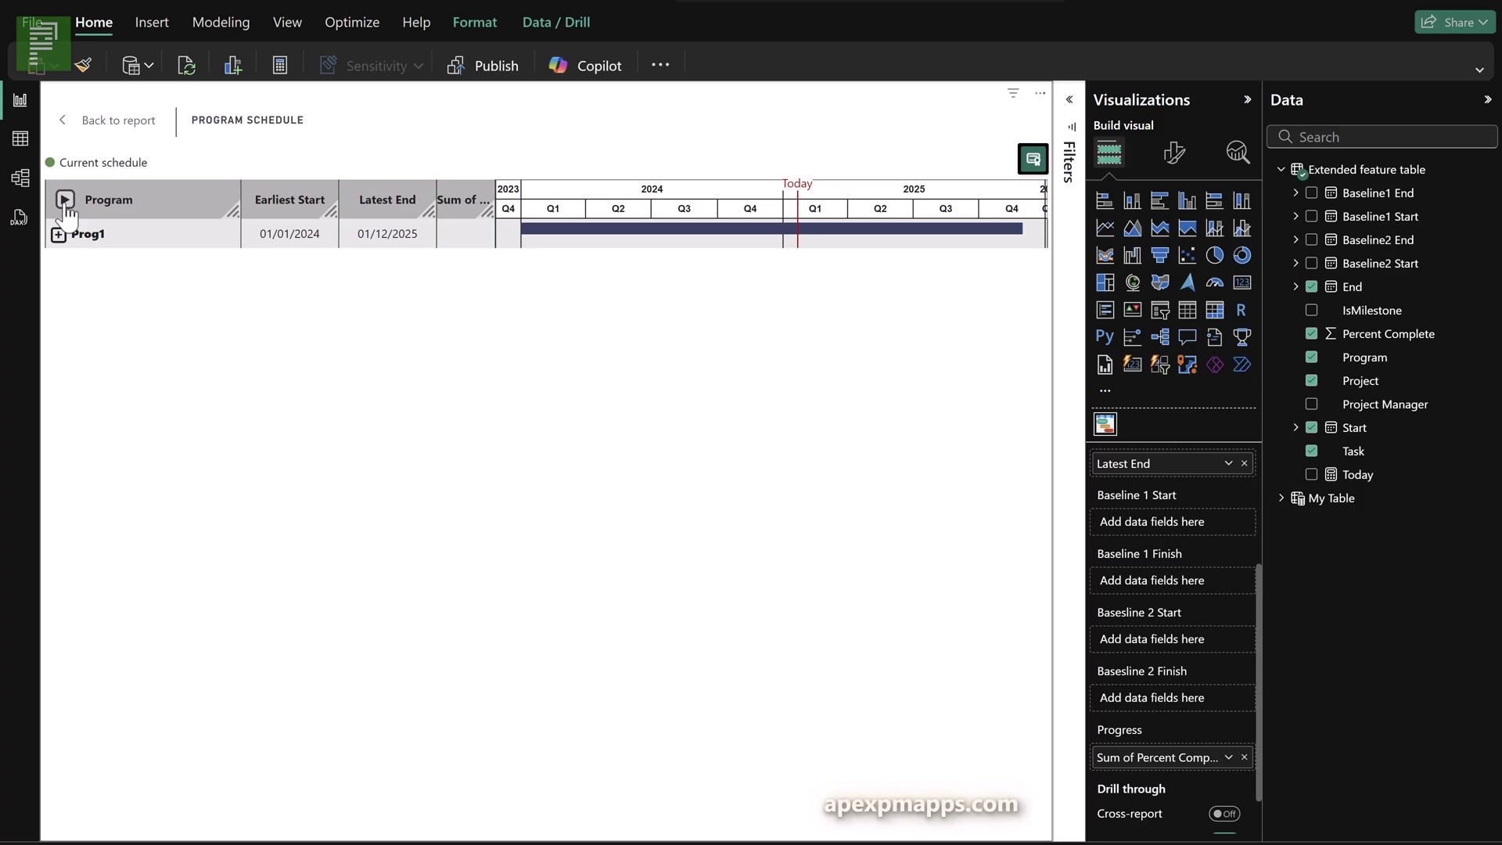
{"action": "left_click", "coordinate": [92, 122]}
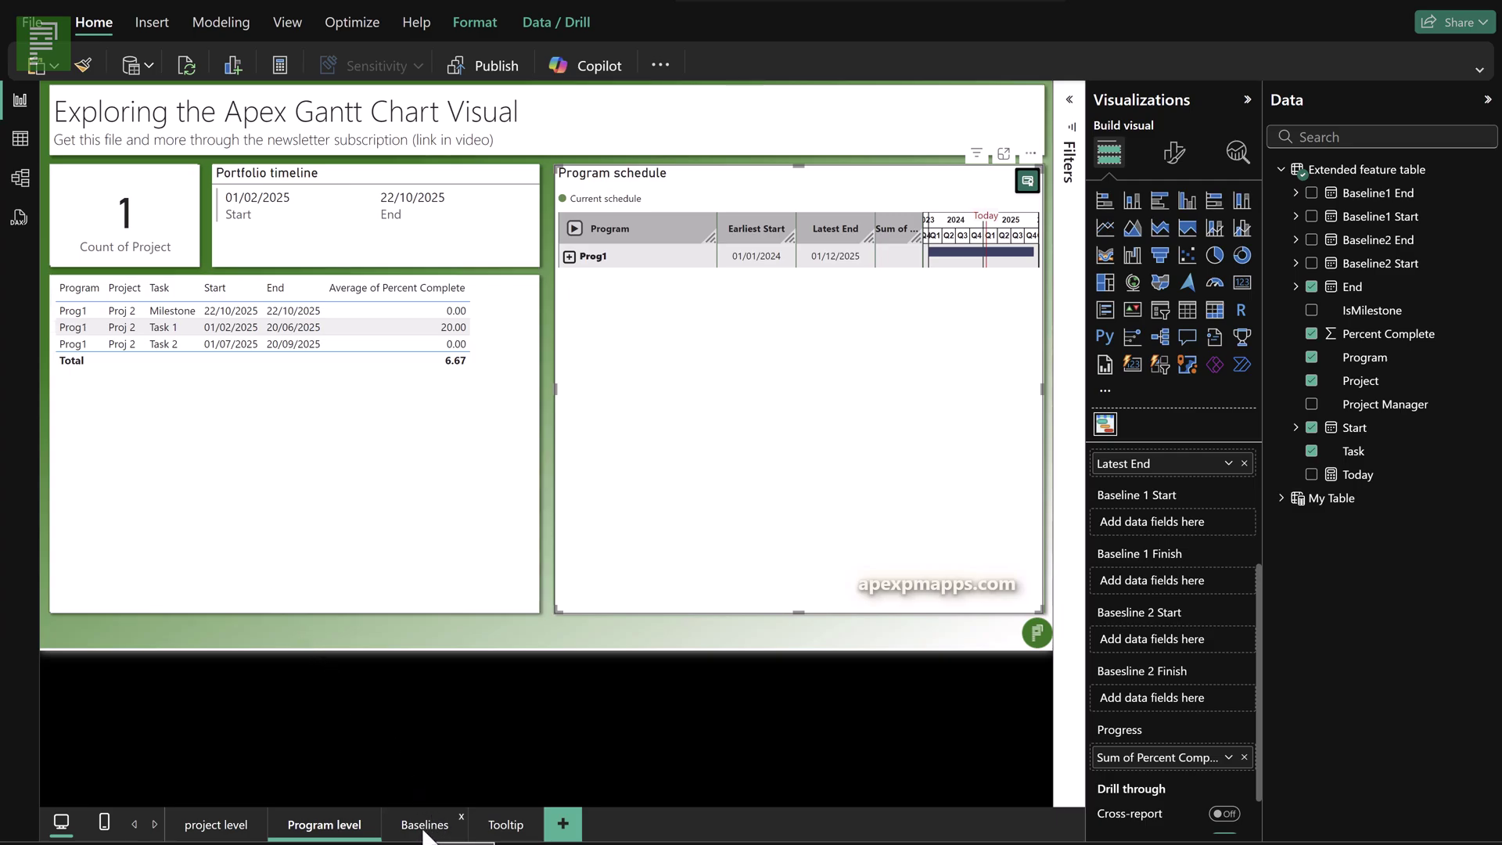
{"action": "left_click", "coordinate": [423, 826]}
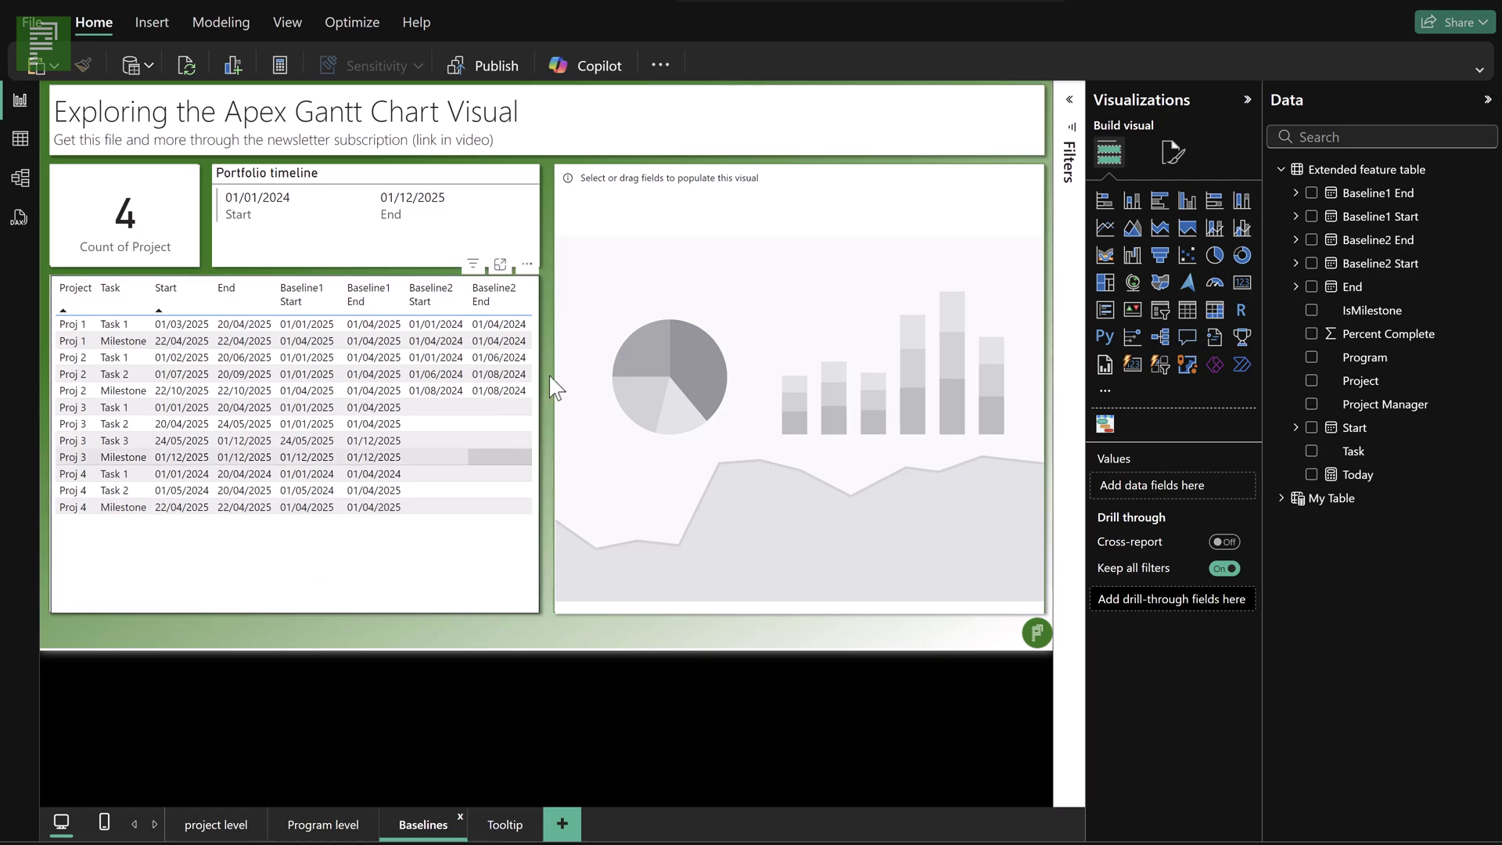
{"action": "left_click", "coordinate": [676, 223]}
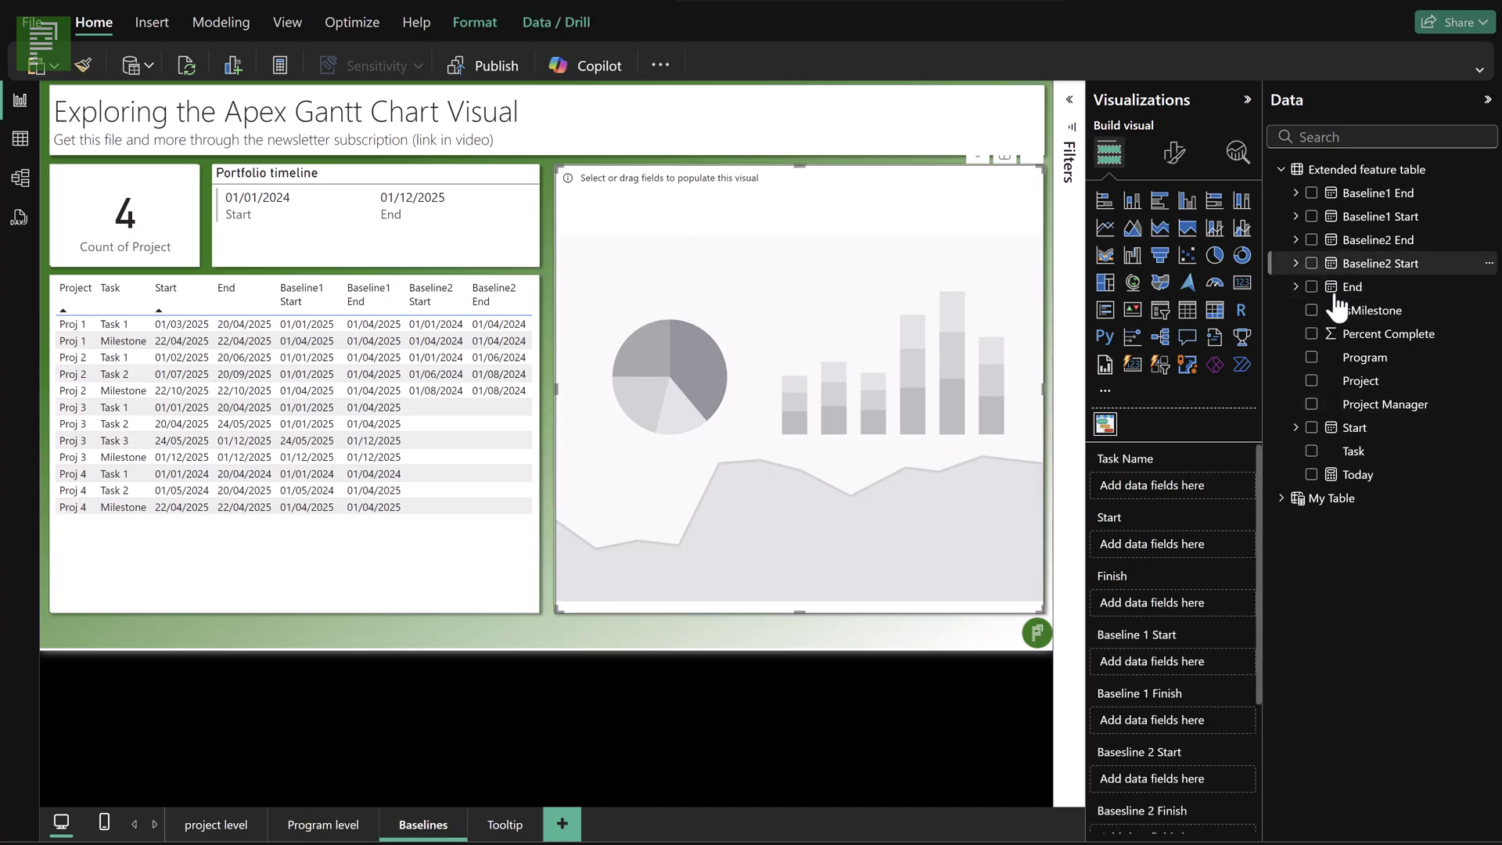
Step: Build the Program > Project > Task hierarchy and assign Start and End as the Gantt's dates
{"action": "left_click", "coordinate": [1311, 357]}
{"action": "left_click", "coordinate": [1311, 380]}
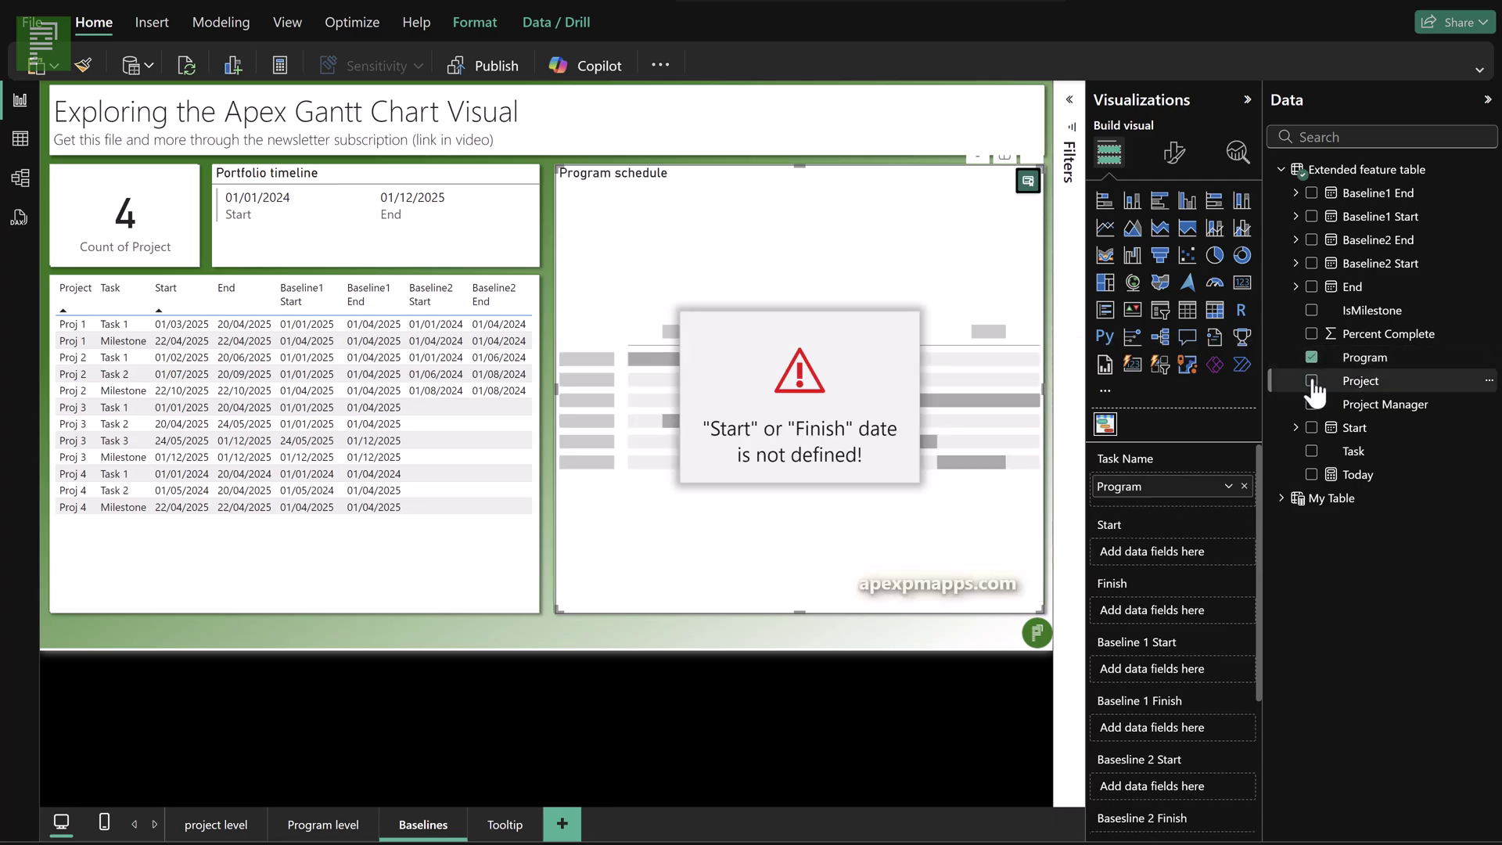
{"action": "left_click", "coordinate": [1311, 451]}
{"action": "left_click_drag", "start_coordinate": [1227, 554], "coordinate": [1186, 514]}
{"action": "left_click_drag", "start_coordinate": [1179, 622], "coordinate": [1180, 519]}
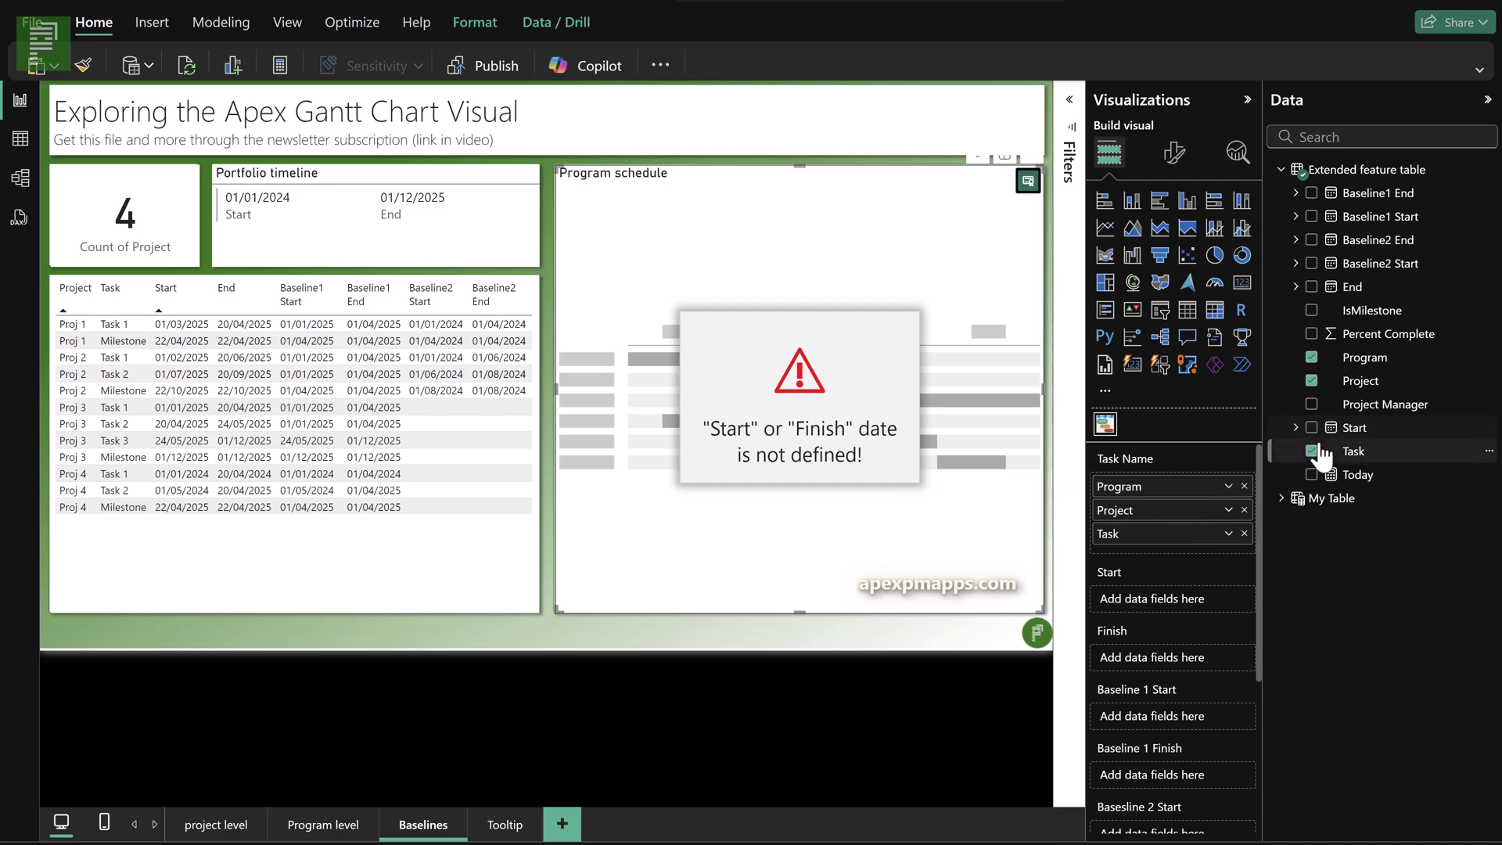
{"action": "left_click_drag", "start_coordinate": [1327, 431], "coordinate": [1199, 600]}
{"action": "left_click_drag", "start_coordinate": [1350, 288], "coordinate": [1170, 665]}
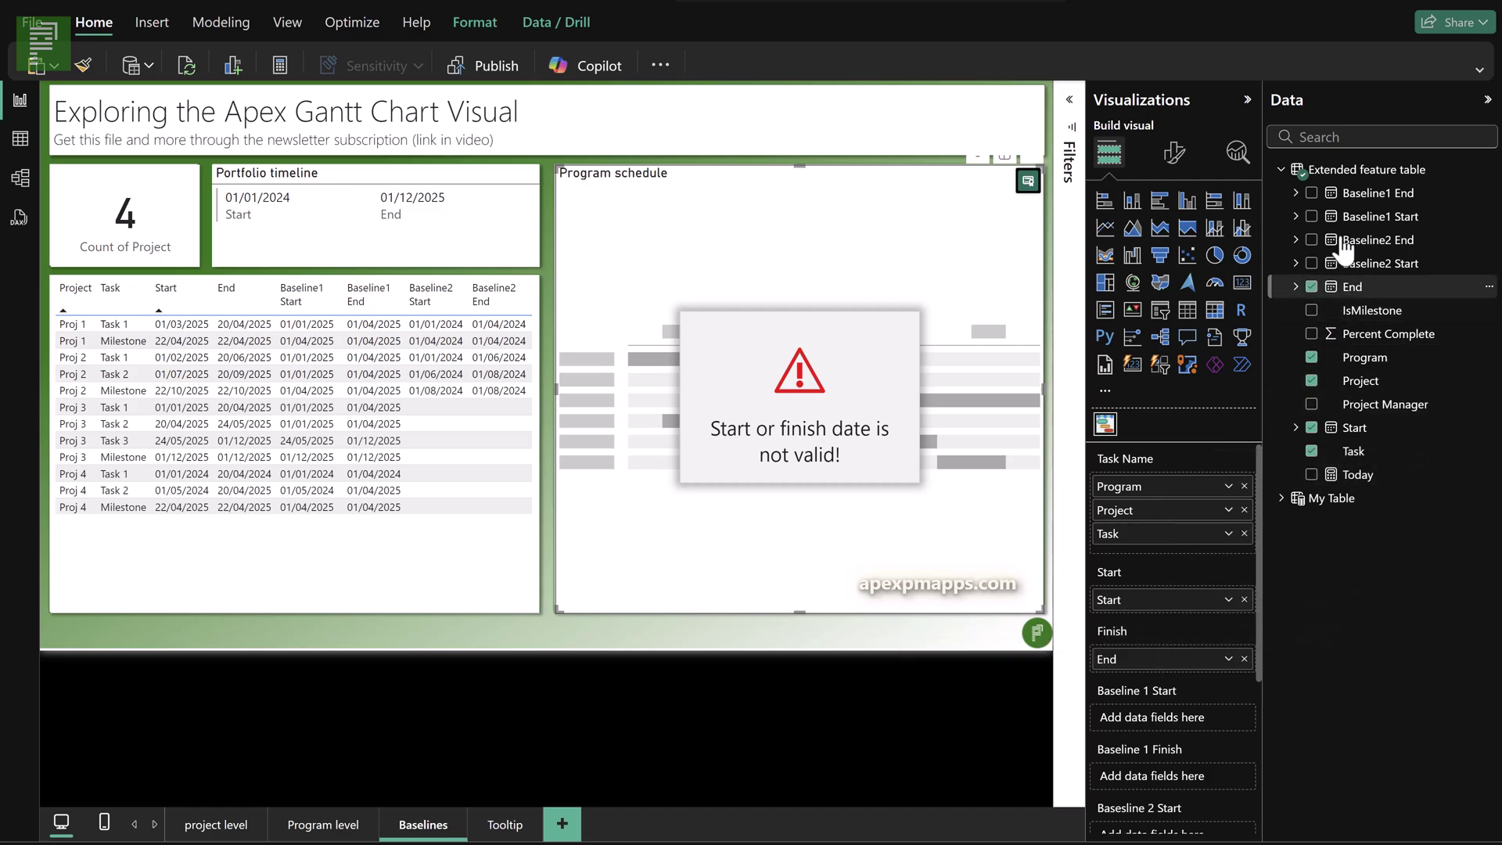
Step: Add Baseline1 and Baseline2 start/end dates and Percent Complete as progress
{"action": "left_click_drag", "start_coordinate": [1378, 199], "coordinate": [1189, 774]}
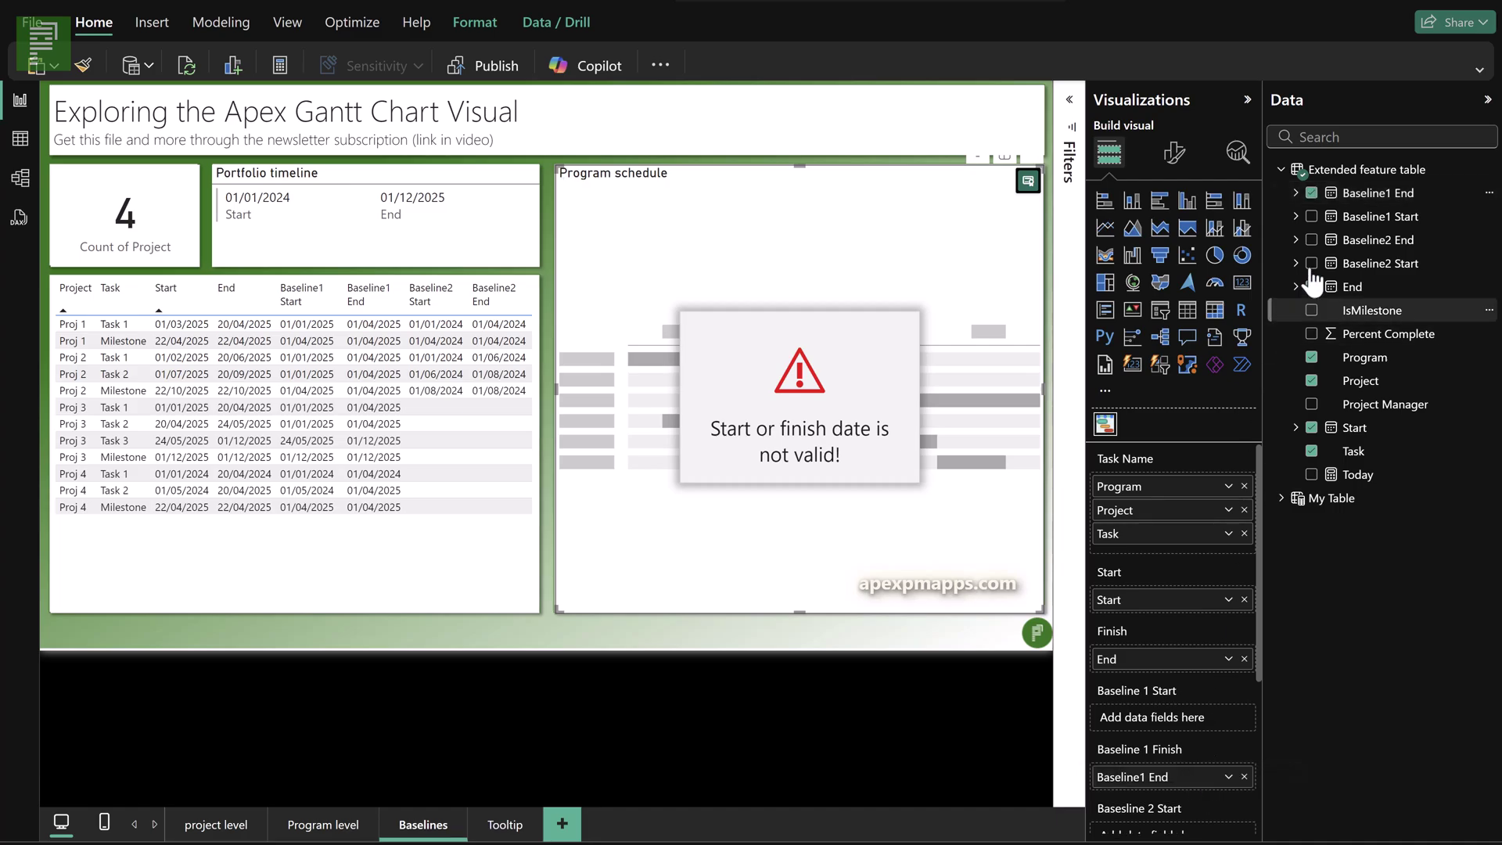
{"action": "left_click_drag", "start_coordinate": [1315, 216], "coordinate": [1148, 713]}
{"action": "scroll", "coordinate": [1140, 527], "scroll_direction": "down", "scroll_amount": 3}
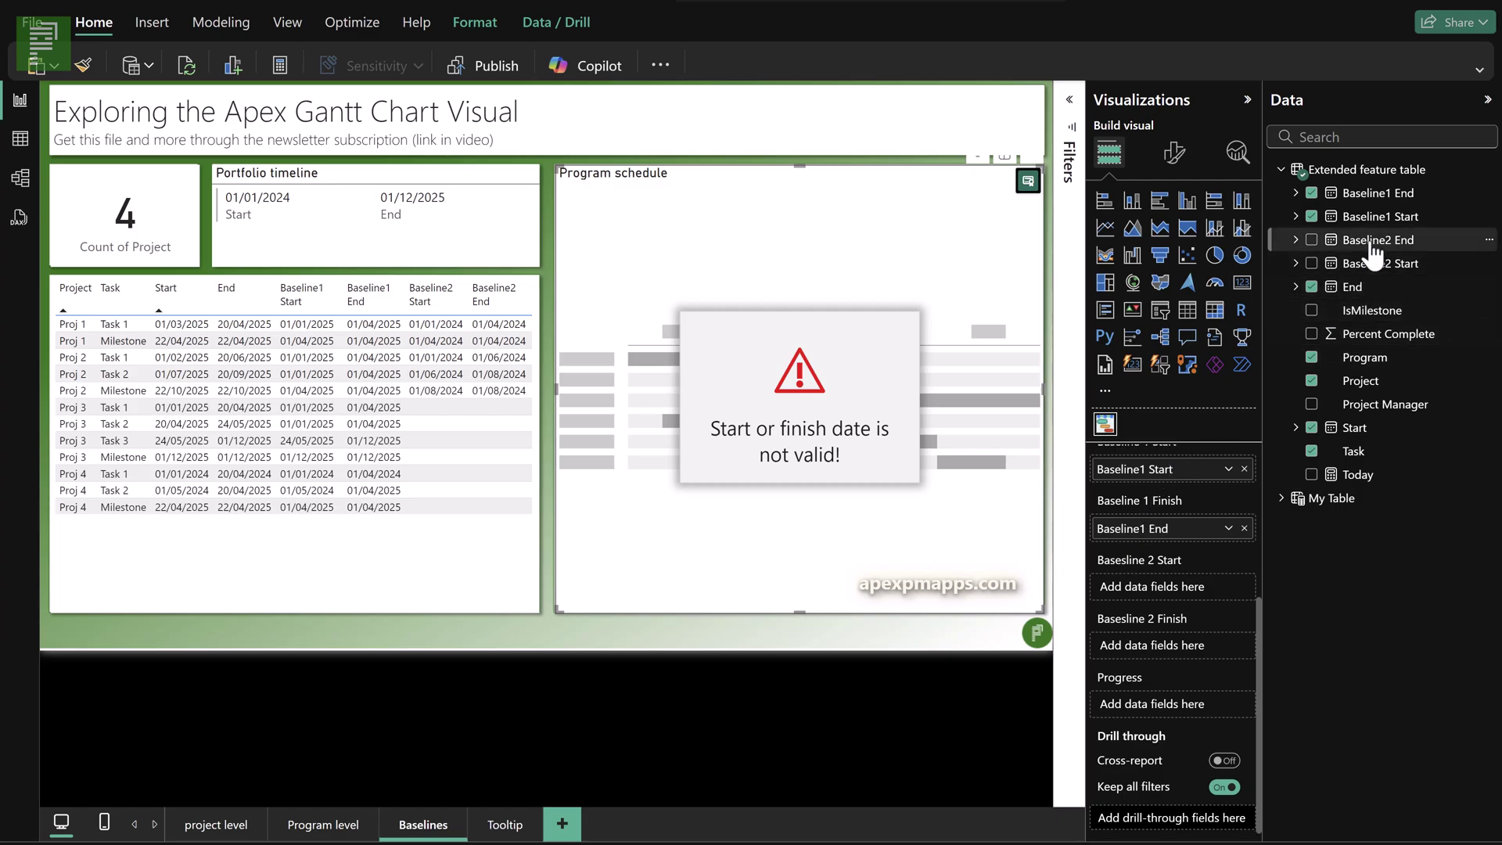
{"action": "left_click_drag", "start_coordinate": [1370, 248], "coordinate": [1191, 645]}
{"action": "left_click_drag", "start_coordinate": [1368, 266], "coordinate": [1206, 583]}
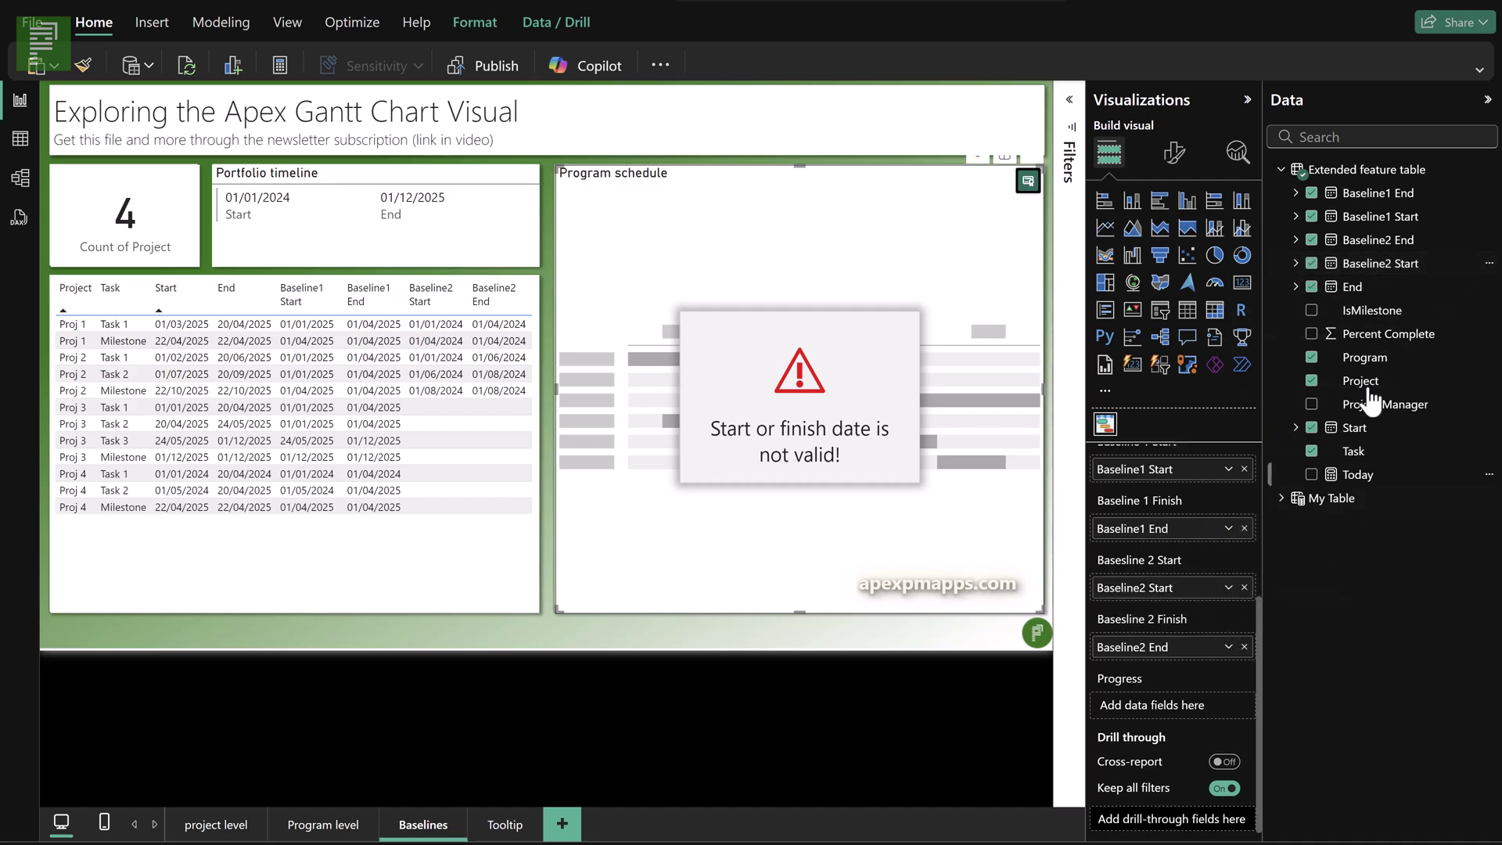
{"action": "left_click_drag", "start_coordinate": [1371, 345], "coordinate": [1190, 702]}
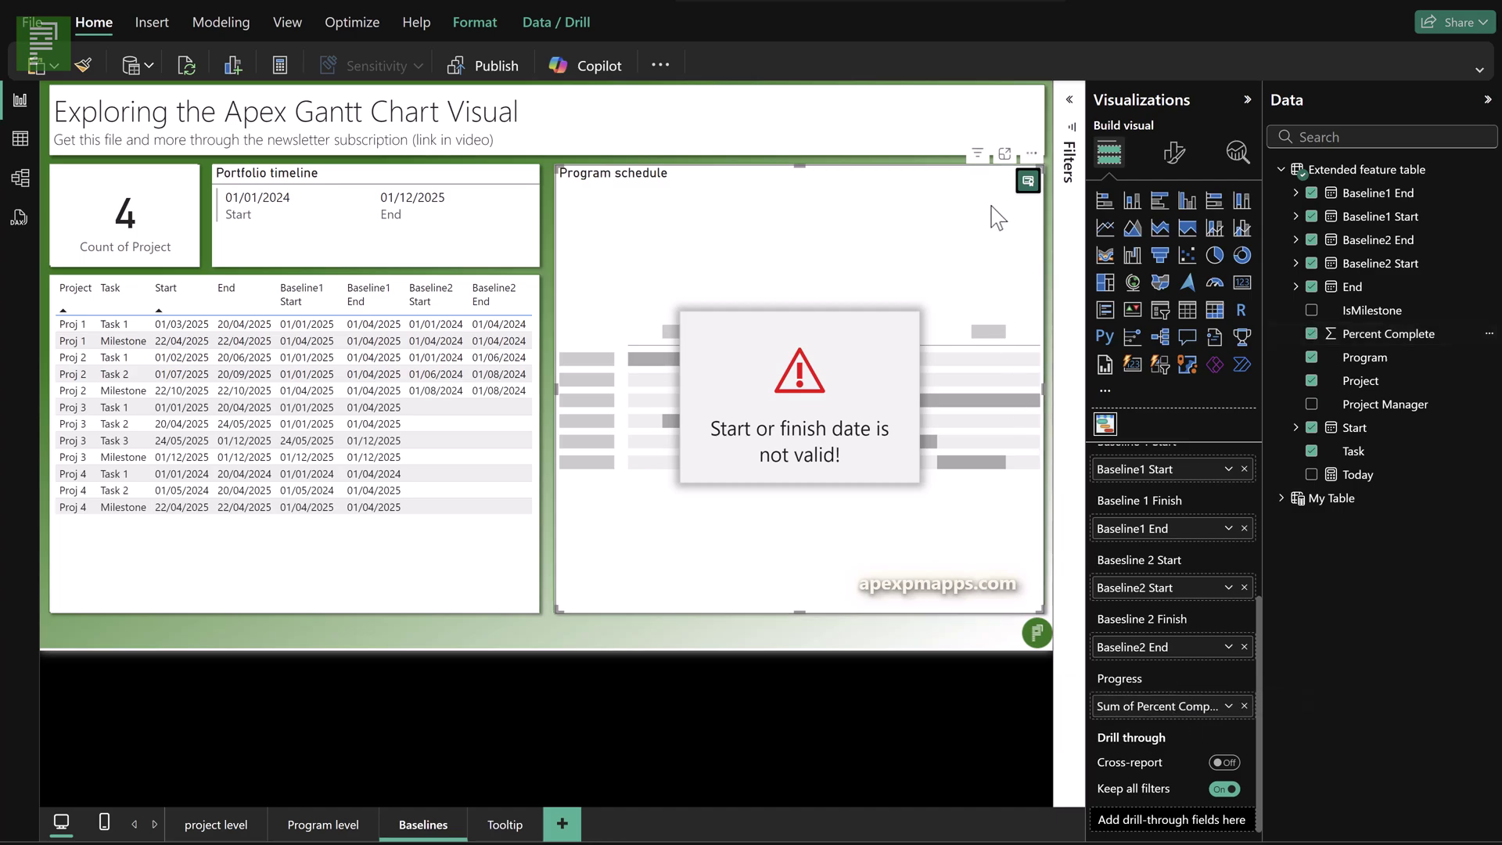
Step: In focus mode, summarize Start as Earliest and End as Latest
{"action": "left_click", "coordinate": [1005, 153]}
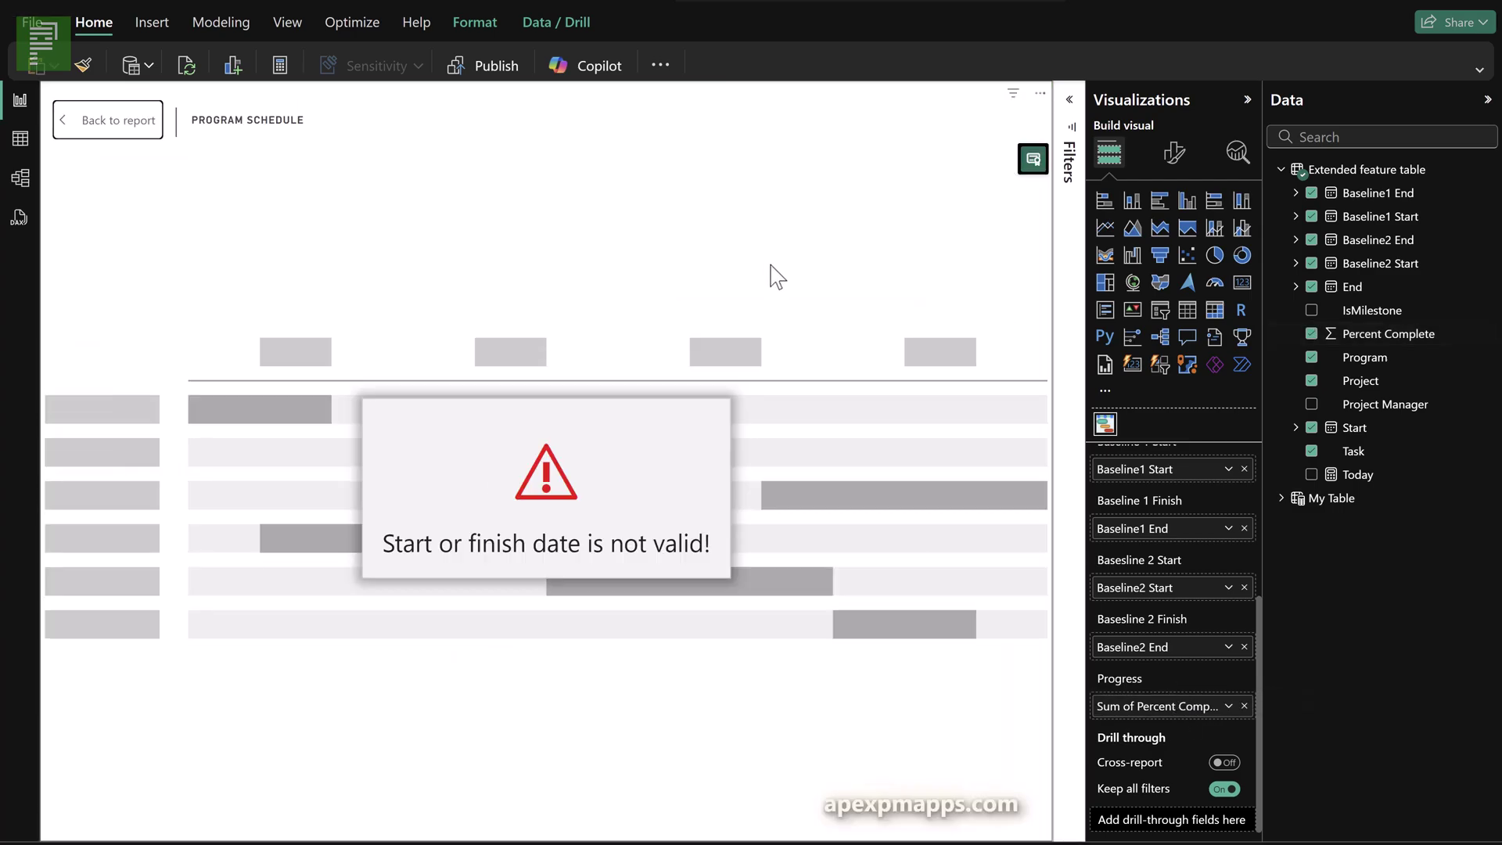
{"action": "scroll", "coordinate": [1185, 563], "scroll_direction": "up", "scroll_amount": 3}
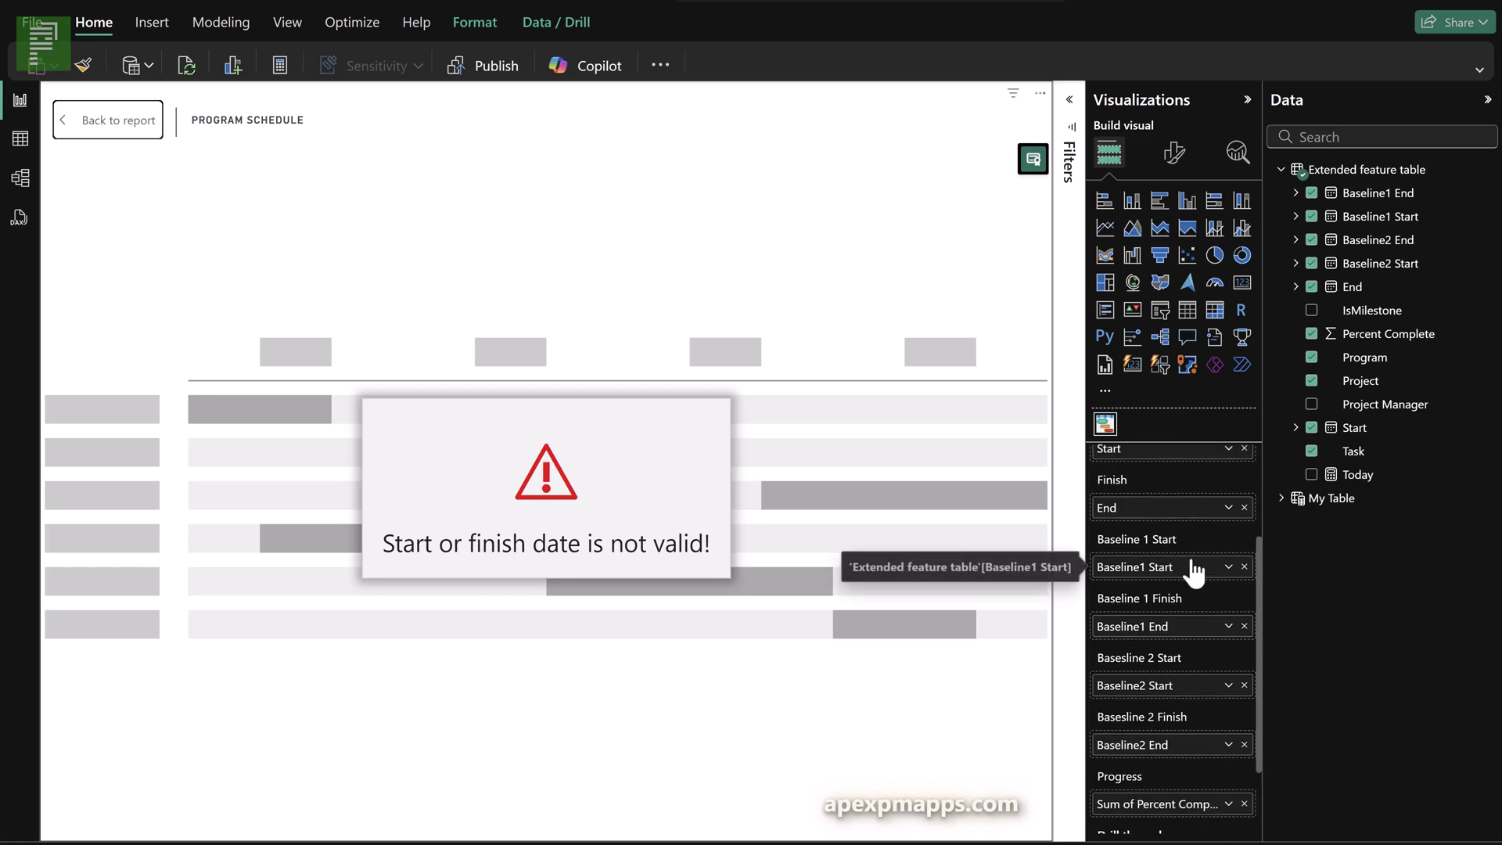
{"action": "scroll", "coordinate": [1226, 509], "scroll_direction": "up", "scroll_amount": 2}
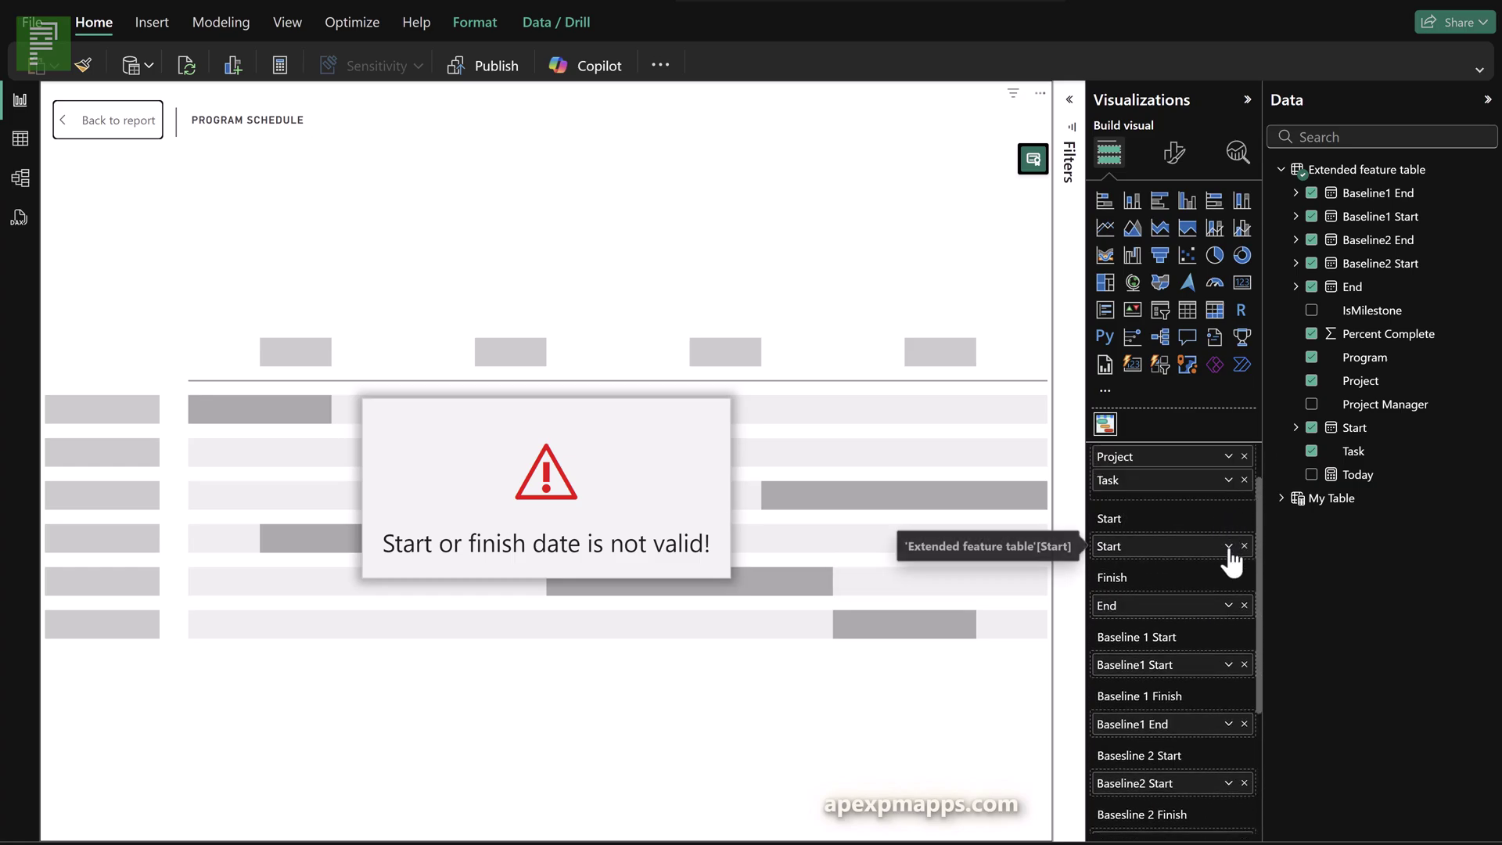
{"action": "left_click", "coordinate": [1229, 546]}
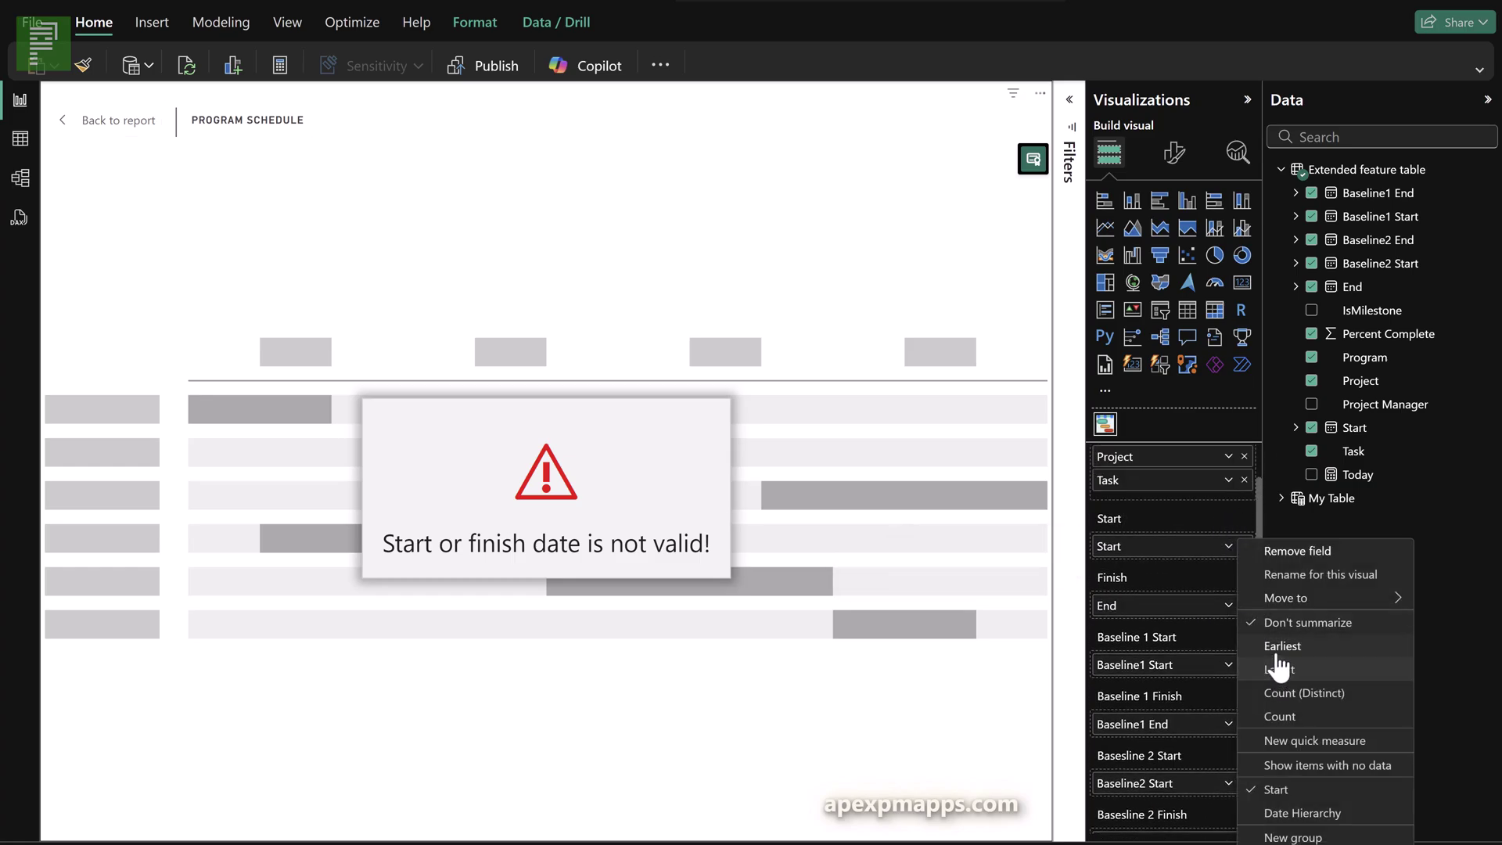
{"action": "left_click", "coordinate": [1246, 626]}
{"action": "left_click", "coordinate": [1227, 606]}
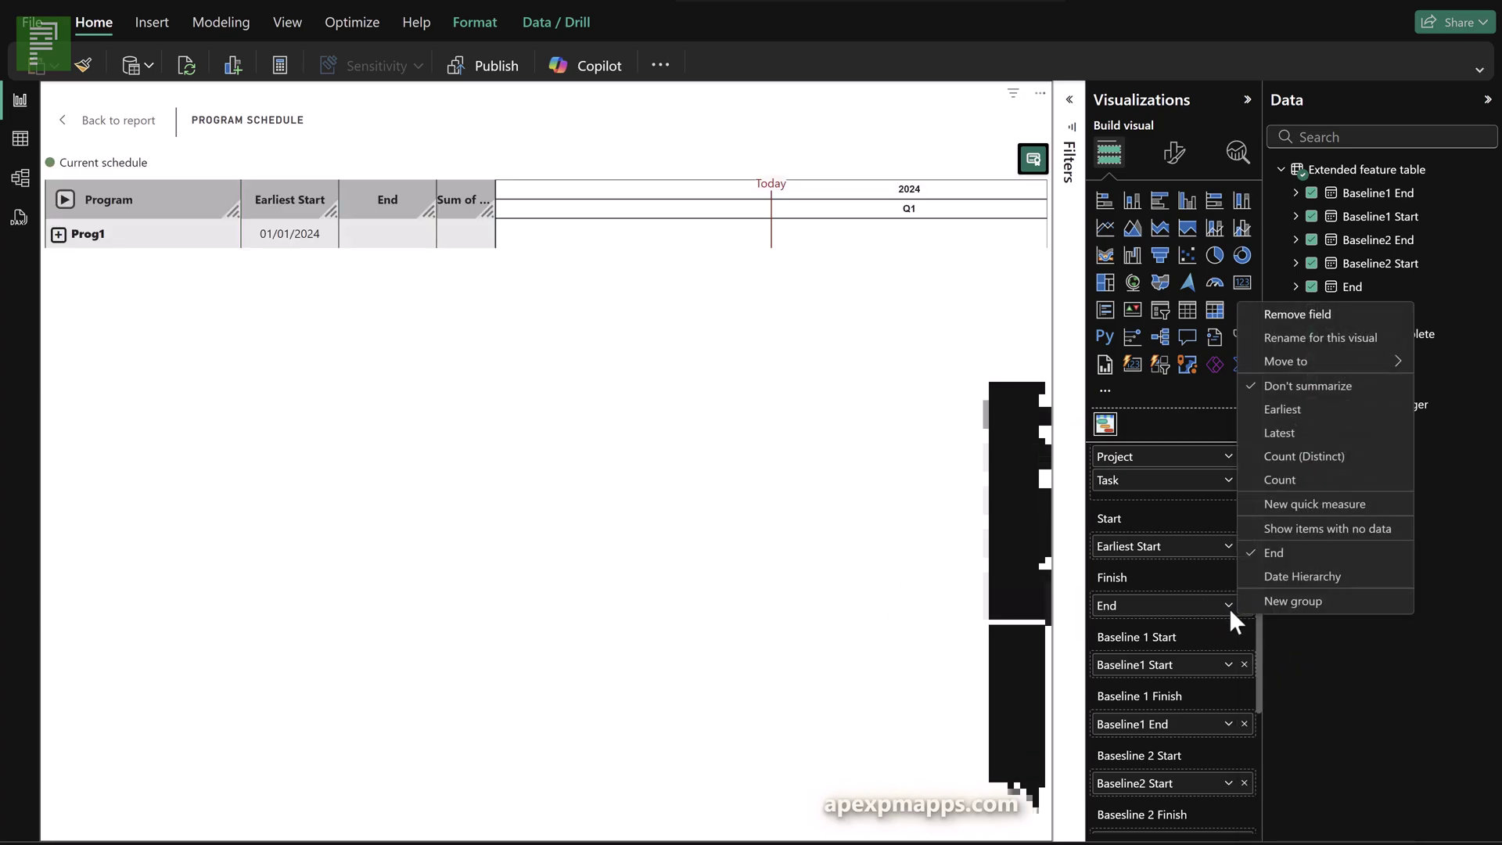
{"action": "left_click", "coordinate": [1281, 434]}
Step: Set both baseline starts to Earliest, baseline ends to Latest, and Percent Complete to Average
{"action": "left_click", "coordinate": [1228, 664]}
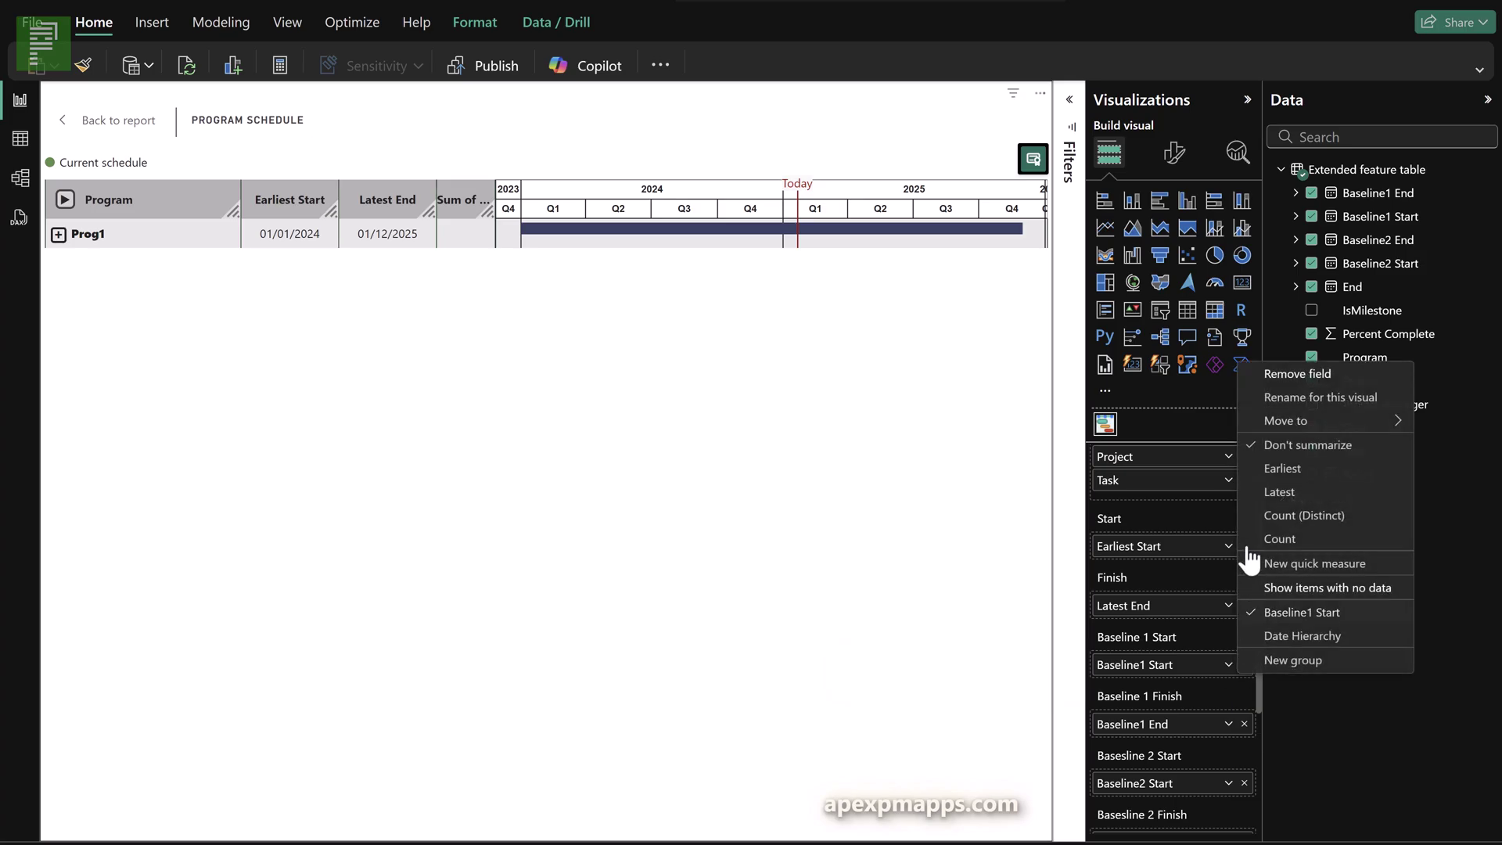
{"action": "left_click", "coordinate": [1280, 468]}
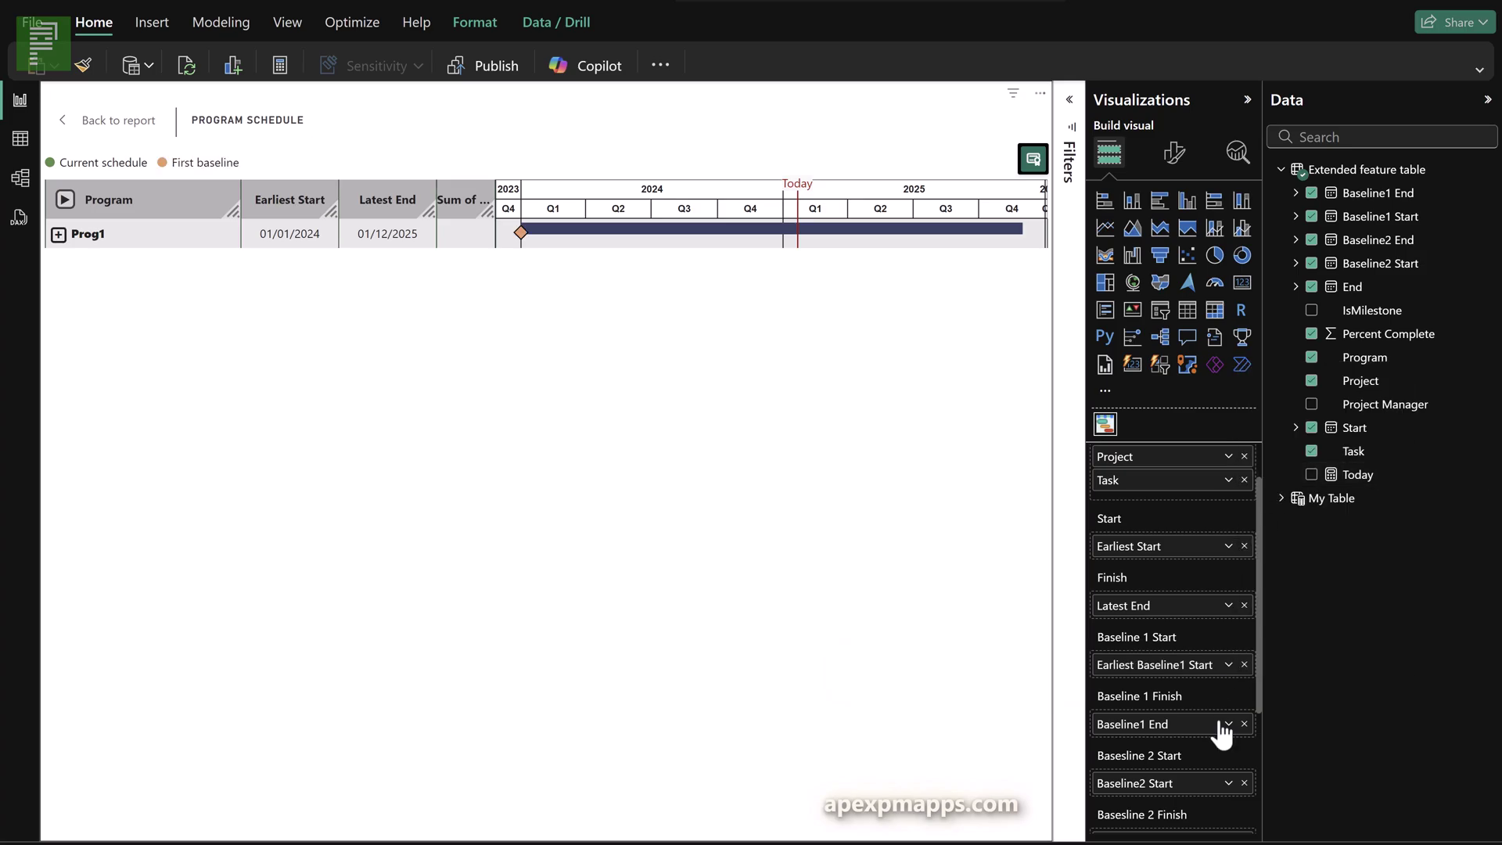
{"action": "left_click", "coordinate": [1227, 724]}
{"action": "left_click", "coordinate": [1281, 550]}
{"action": "scroll", "coordinate": [1213, 735], "scroll_direction": "down", "scroll_amount": 4}
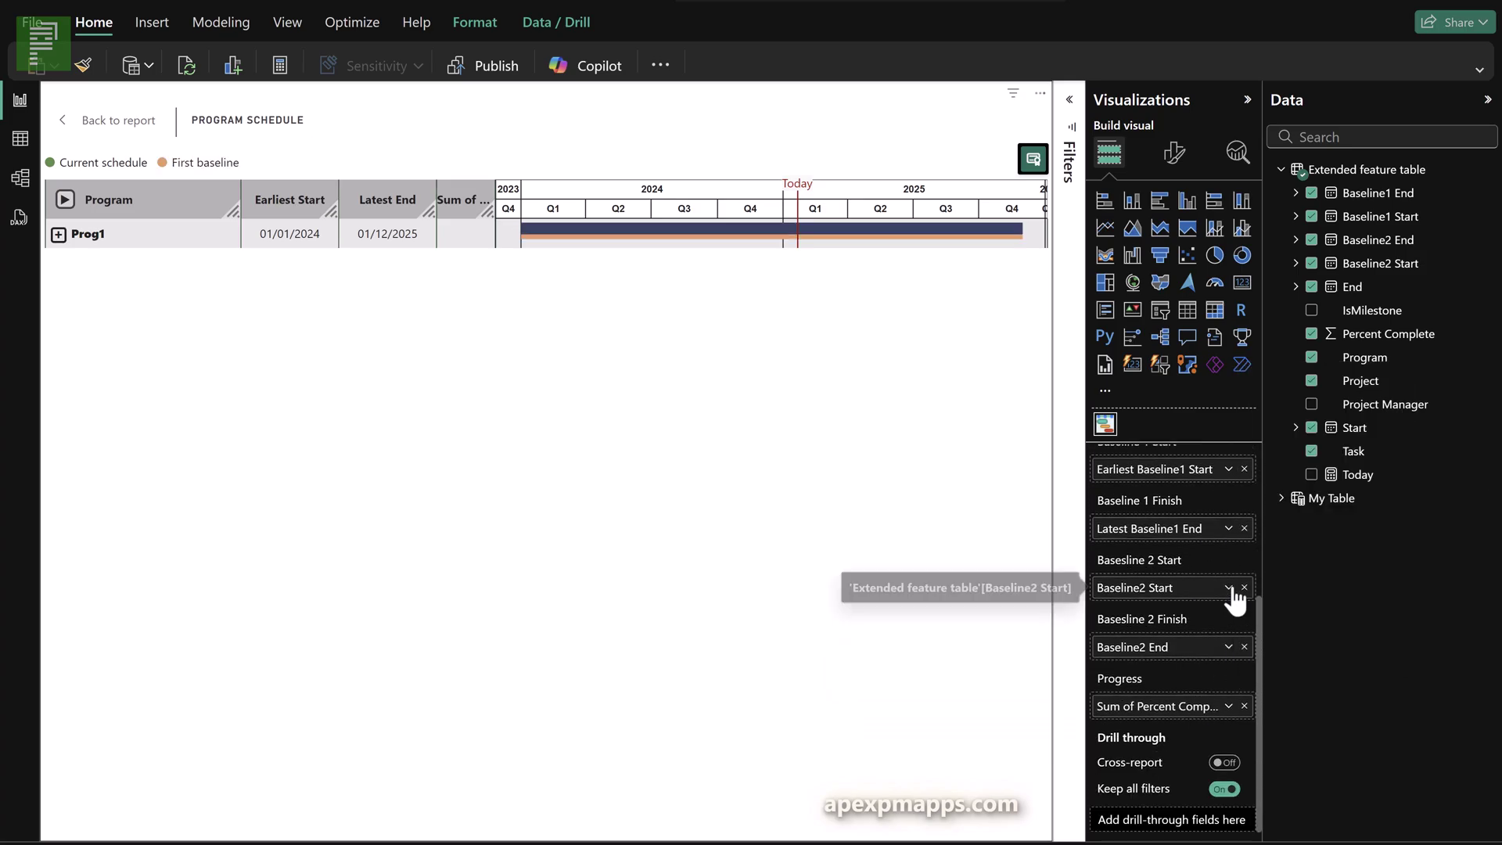
{"action": "left_click", "coordinate": [1228, 587]}
{"action": "left_click", "coordinate": [1281, 391]}
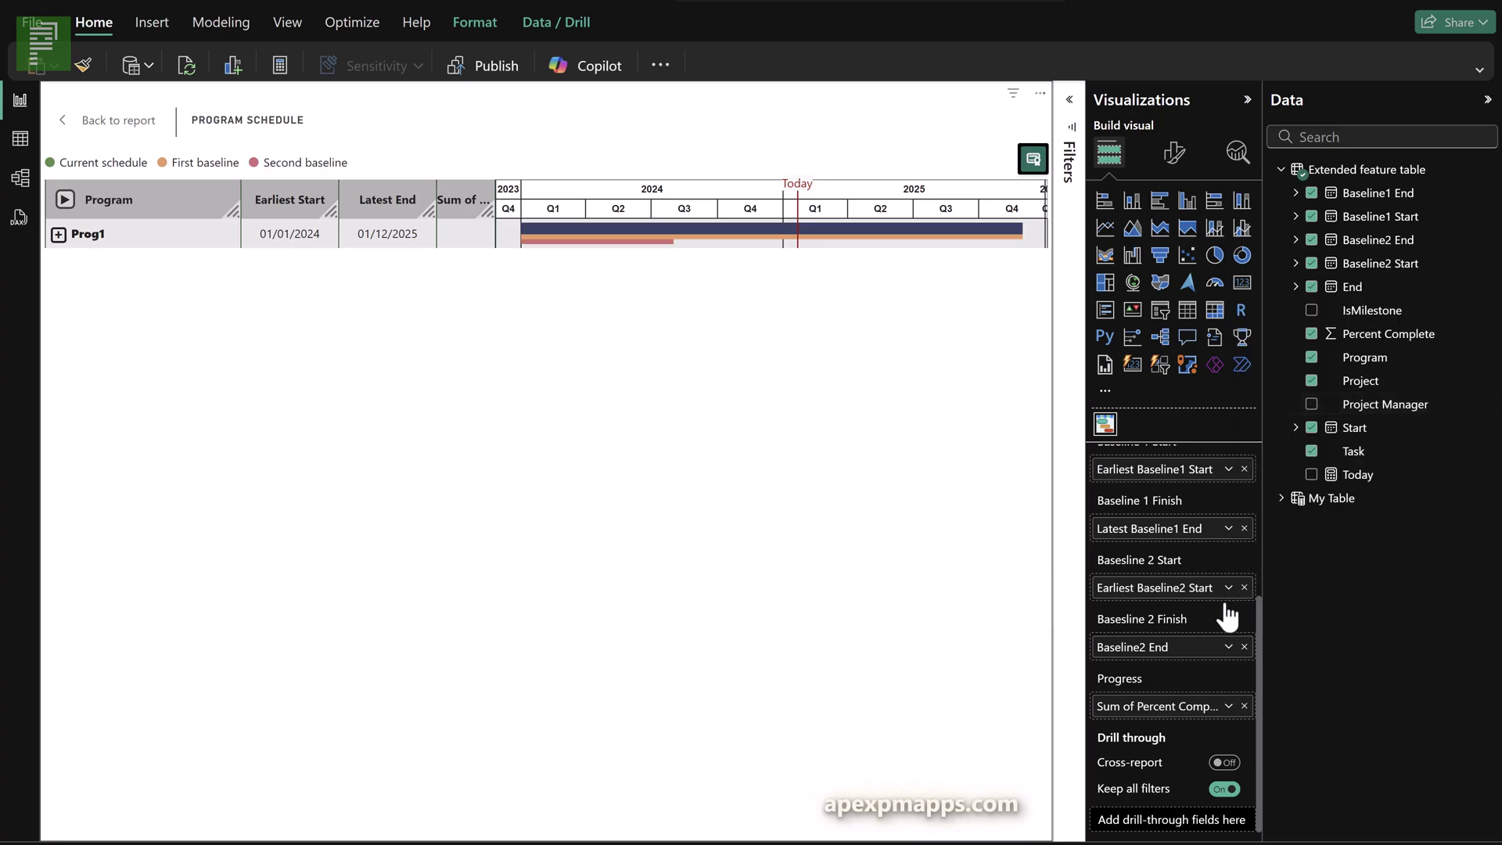
{"action": "left_click", "coordinate": [1228, 646]}
{"action": "left_click", "coordinate": [1262, 474]}
{"action": "left_click", "coordinate": [1228, 706]}
{"action": "left_click", "coordinate": [1246, 496]}
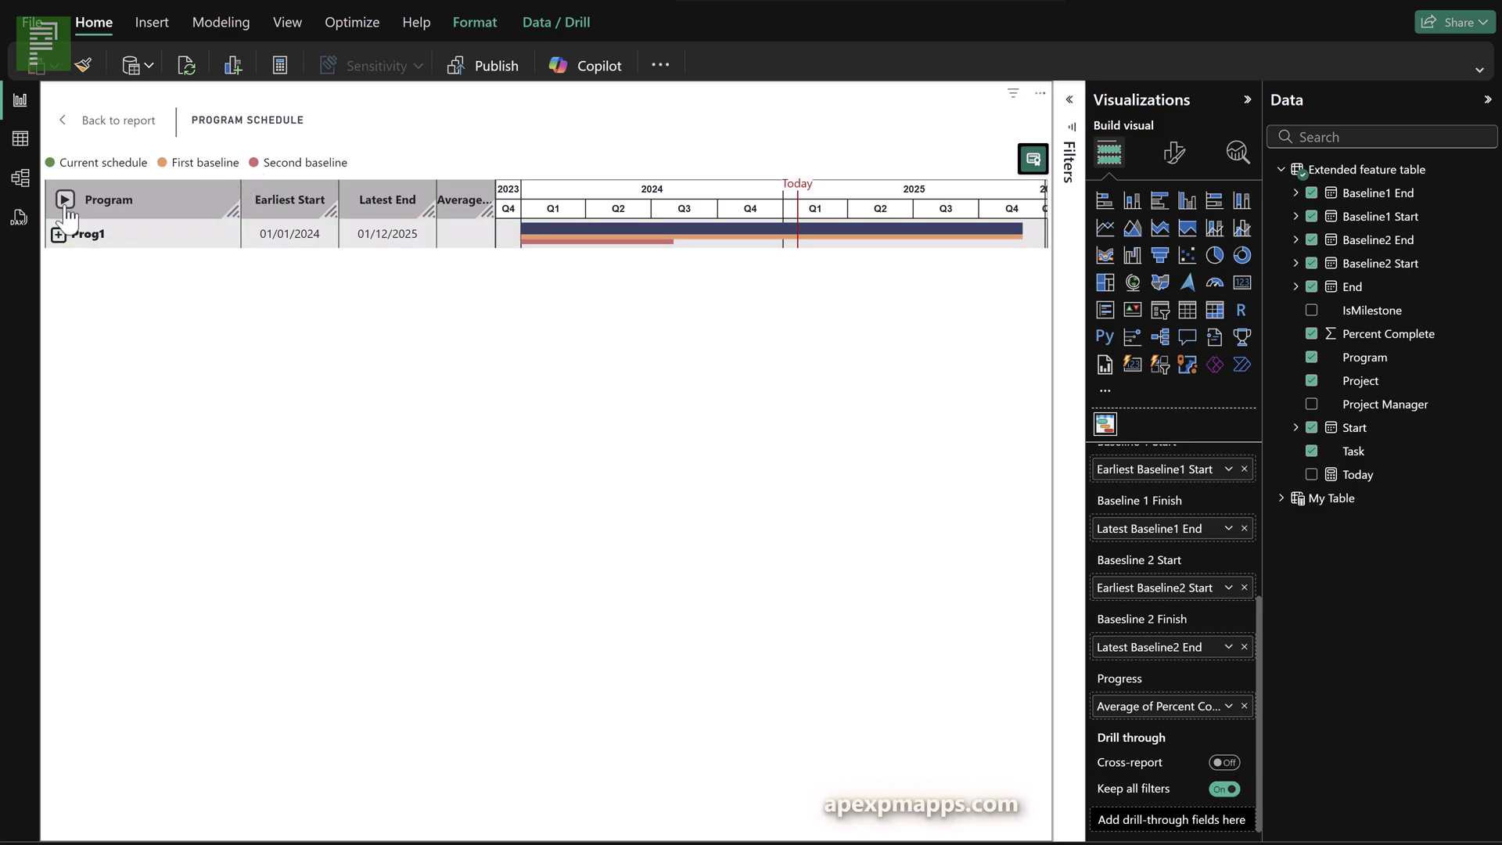
Step: Show the Baselines Gantt in focus mode fully expanded, with its Column format settings open
{"action": "left_click", "coordinate": [83, 132]}
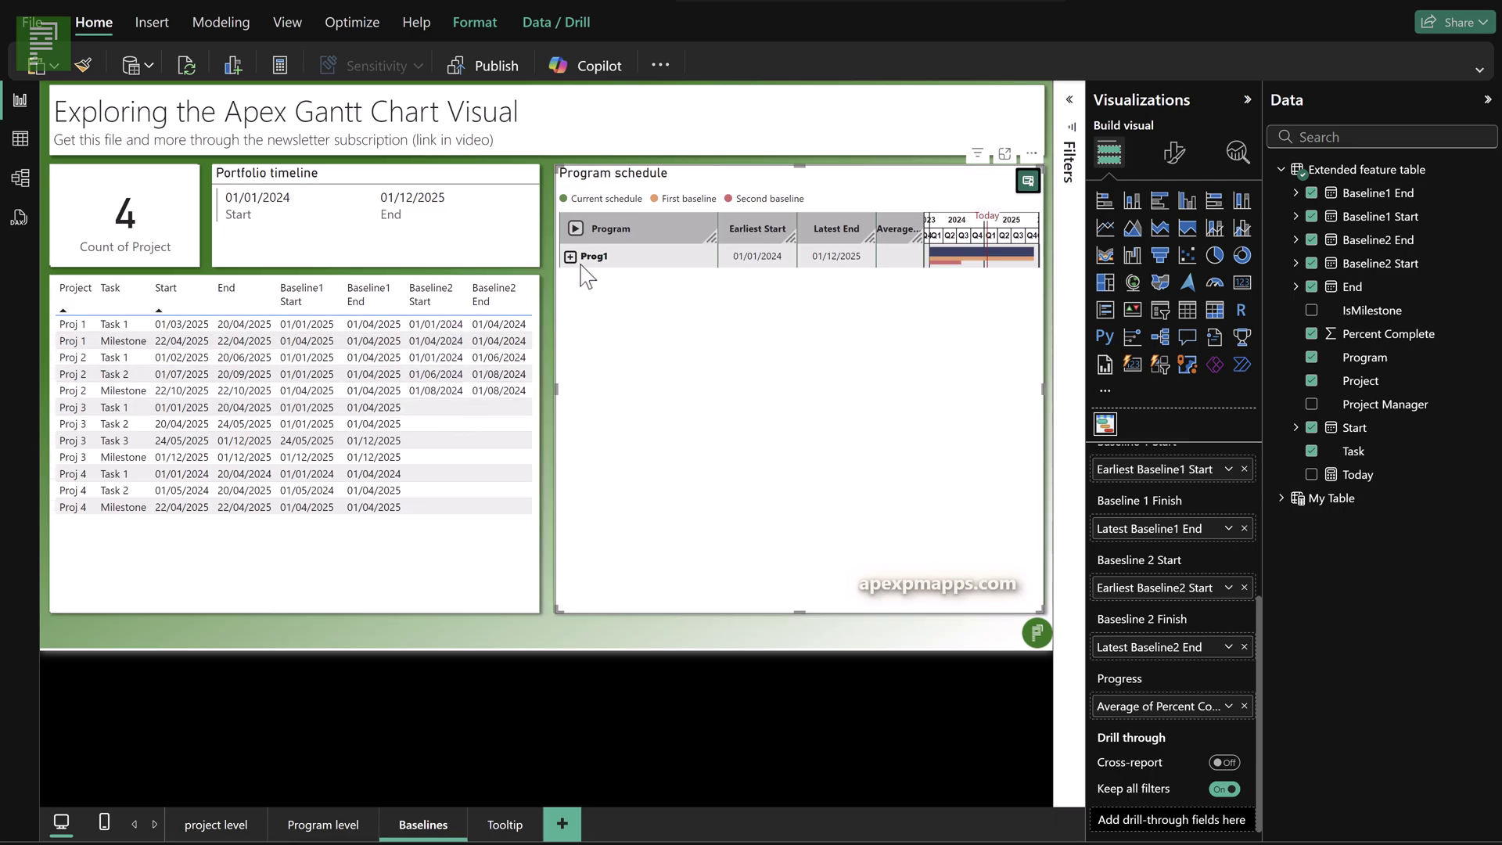
{"action": "left_click", "coordinate": [1005, 155]}
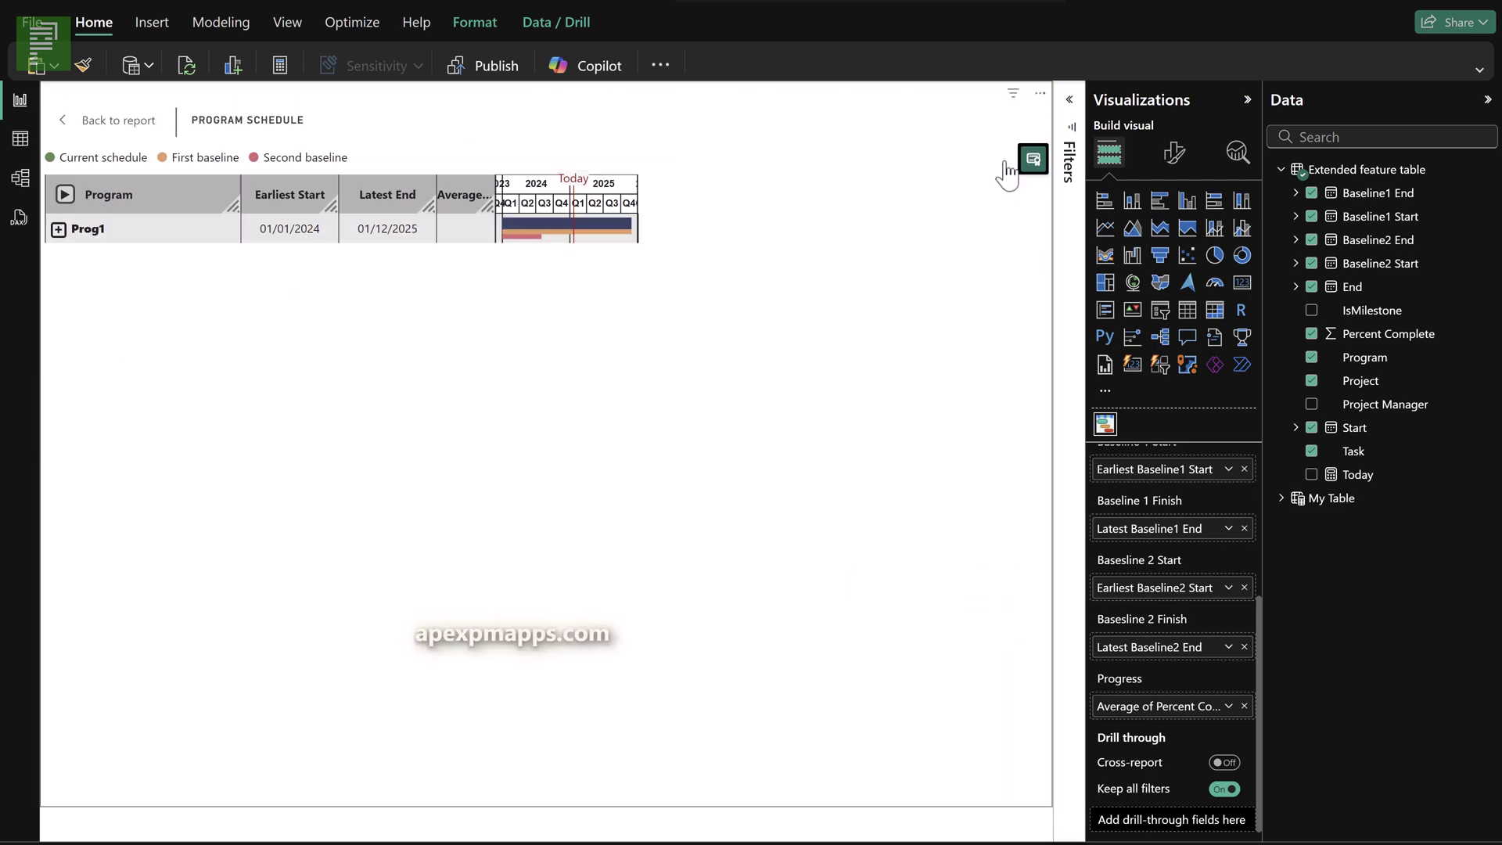
{"action": "left_click", "coordinate": [65, 196]}
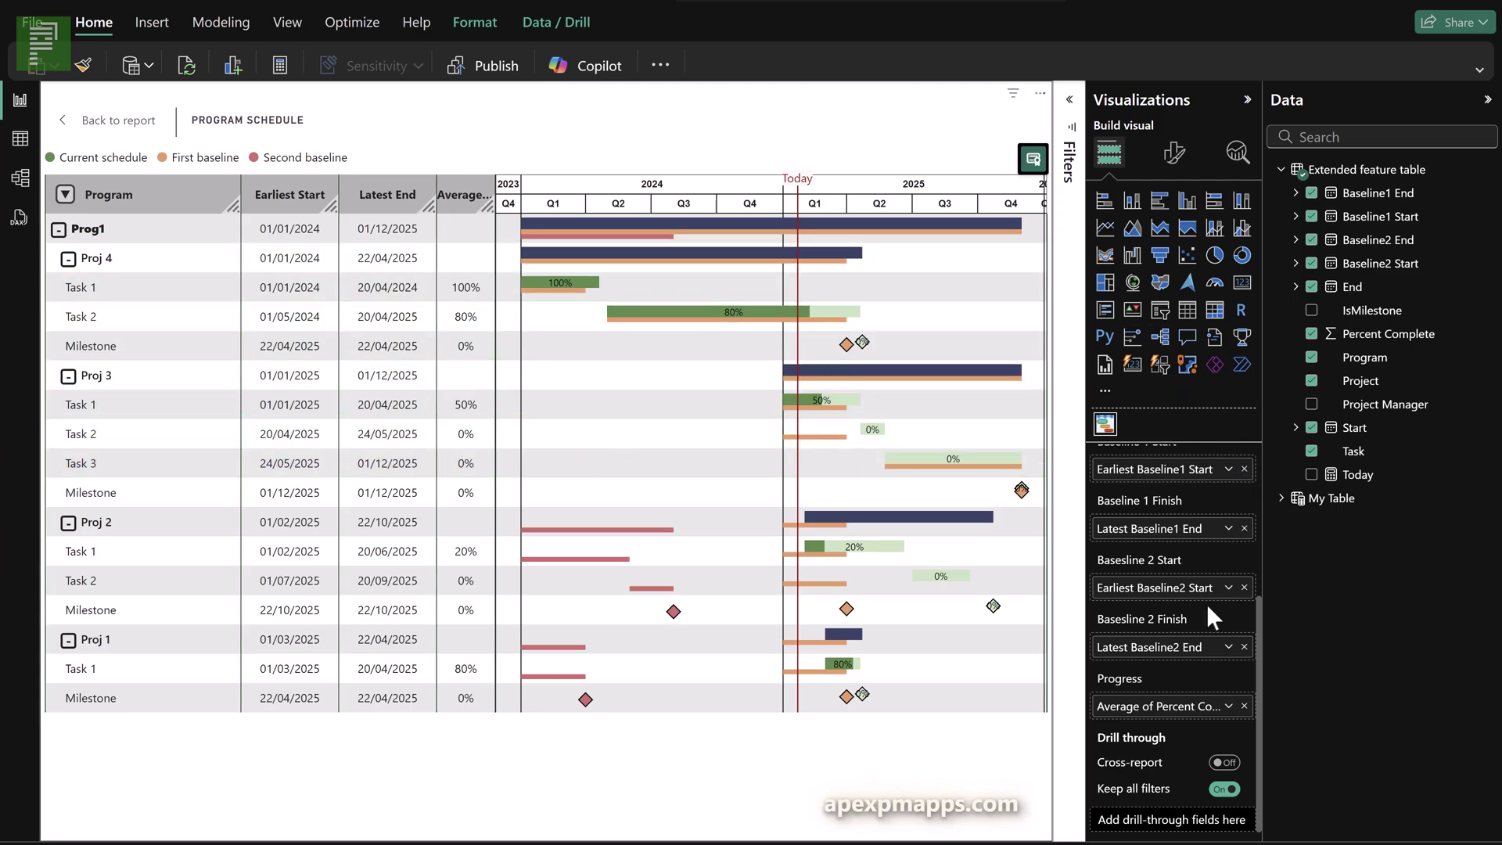
{"action": "left_click", "coordinate": [1185, 168]}
{"action": "left_click", "coordinate": [1130, 489]}
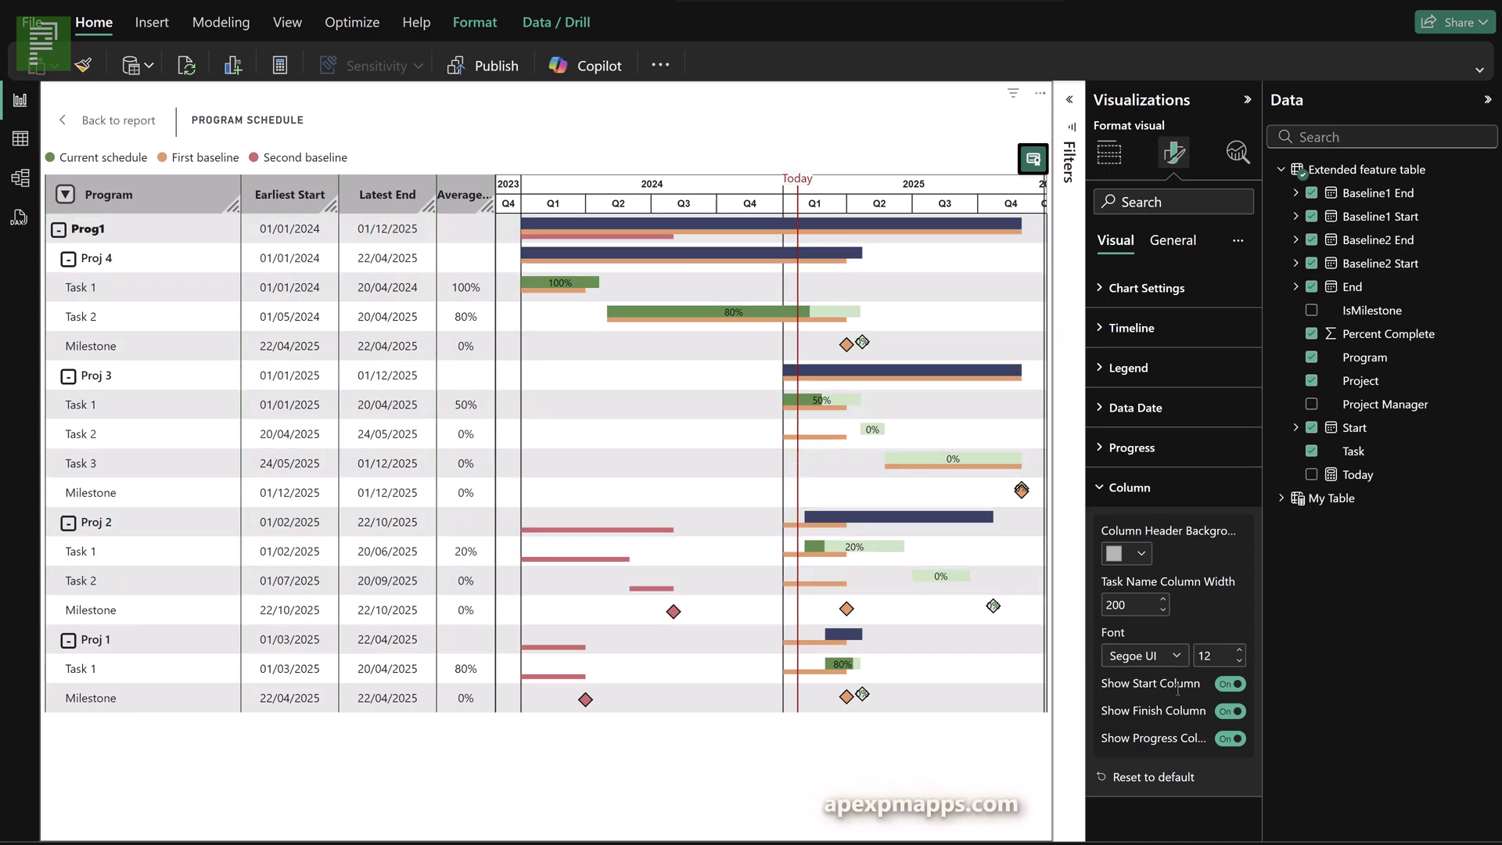
Step: Turn off the start and finish columns and widen the progress column slightly
{"action": "left_click", "coordinate": [1230, 685]}
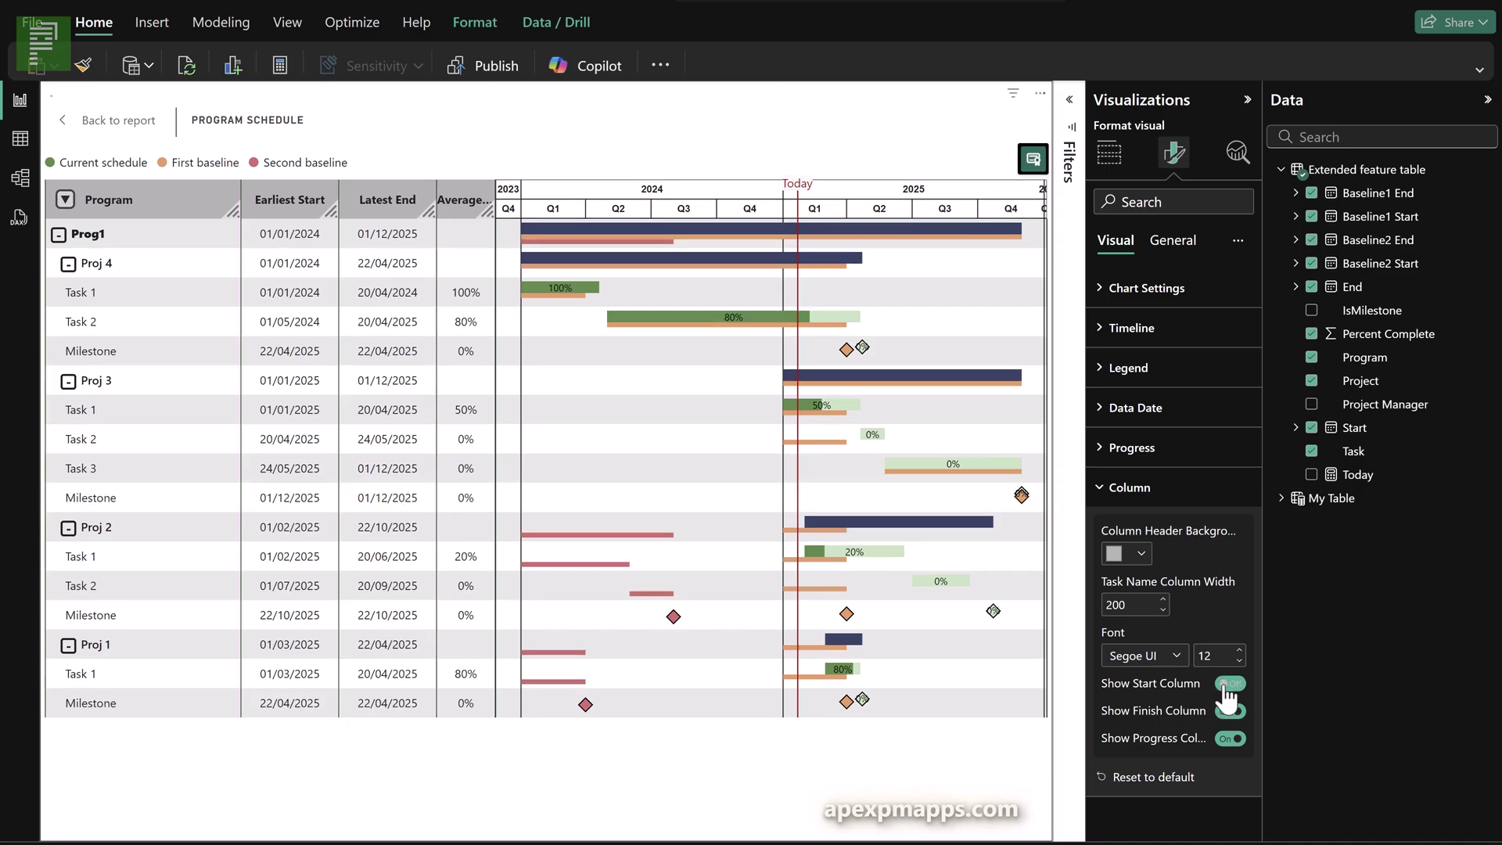
{"action": "left_click", "coordinate": [1230, 710]}
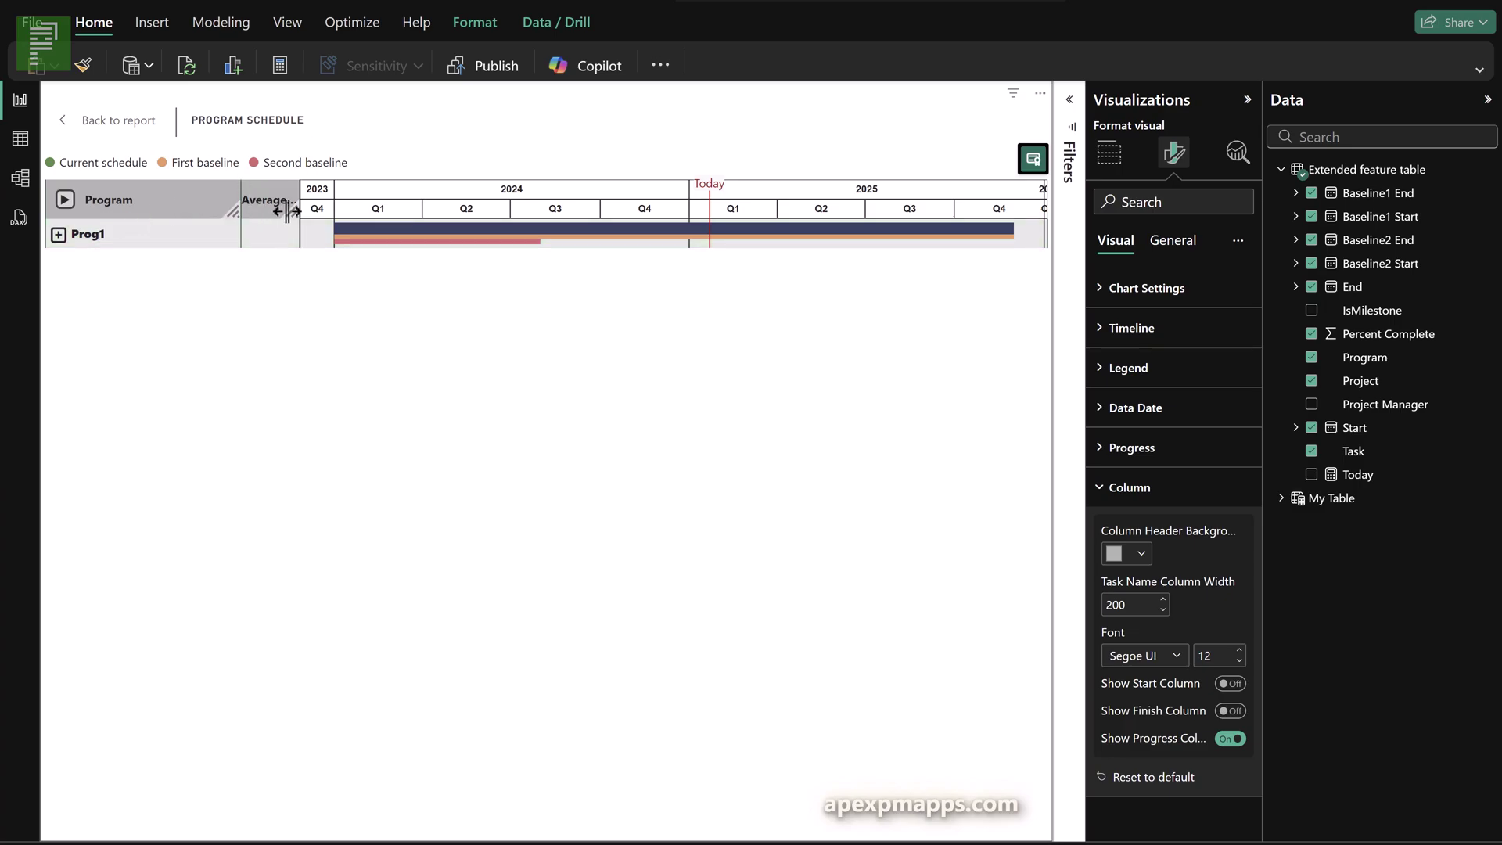
{"action": "left_click_drag", "start_coordinate": [286, 212], "coordinate": [329, 213]}
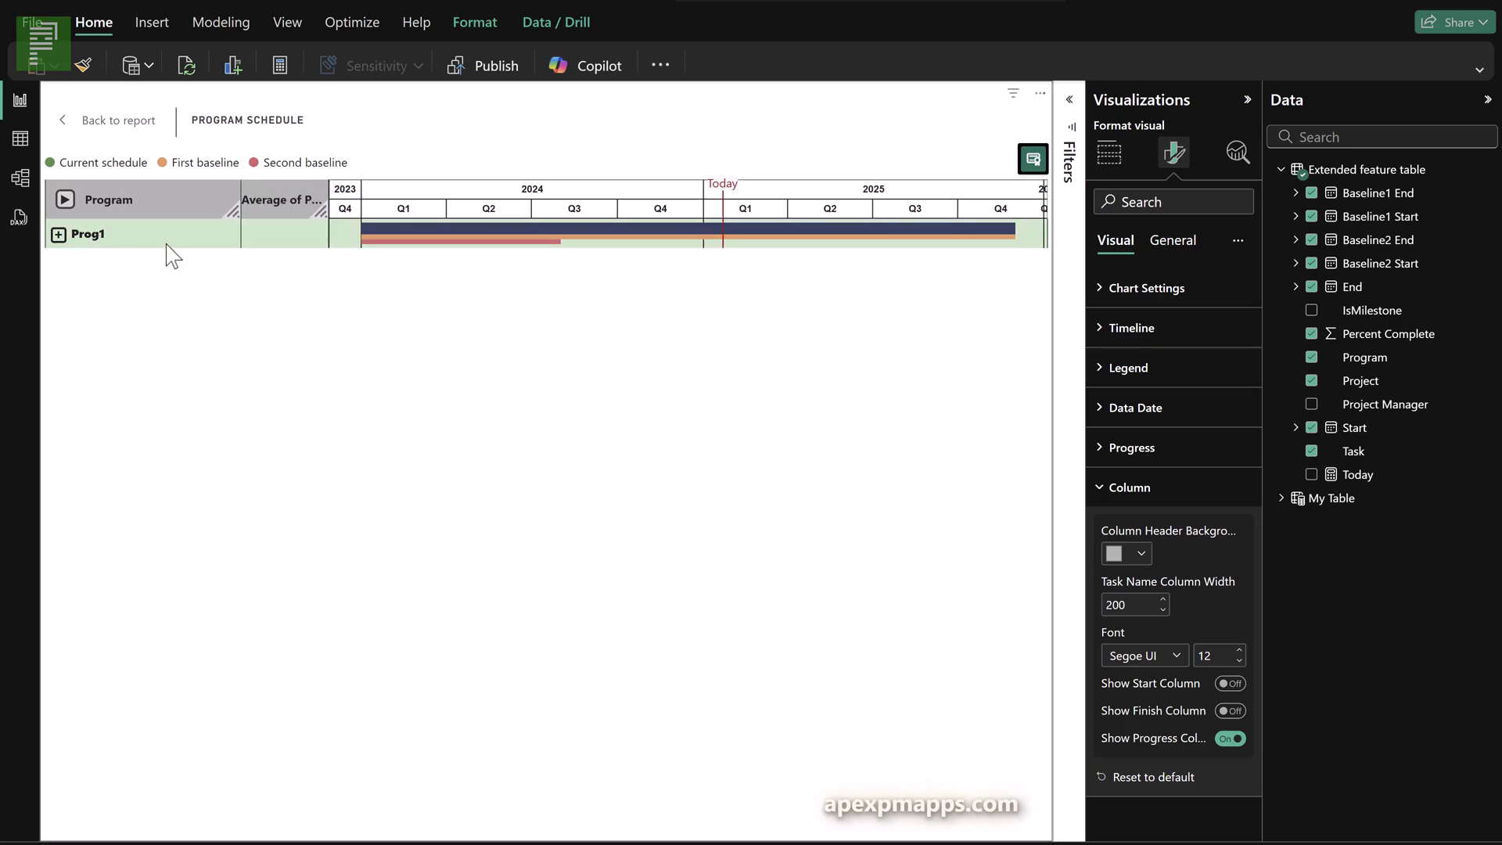
Step: Rename the progress field to '% Complete', widen its column to fit, and expand all rows
{"action": "left_click", "coordinate": [1116, 172]}
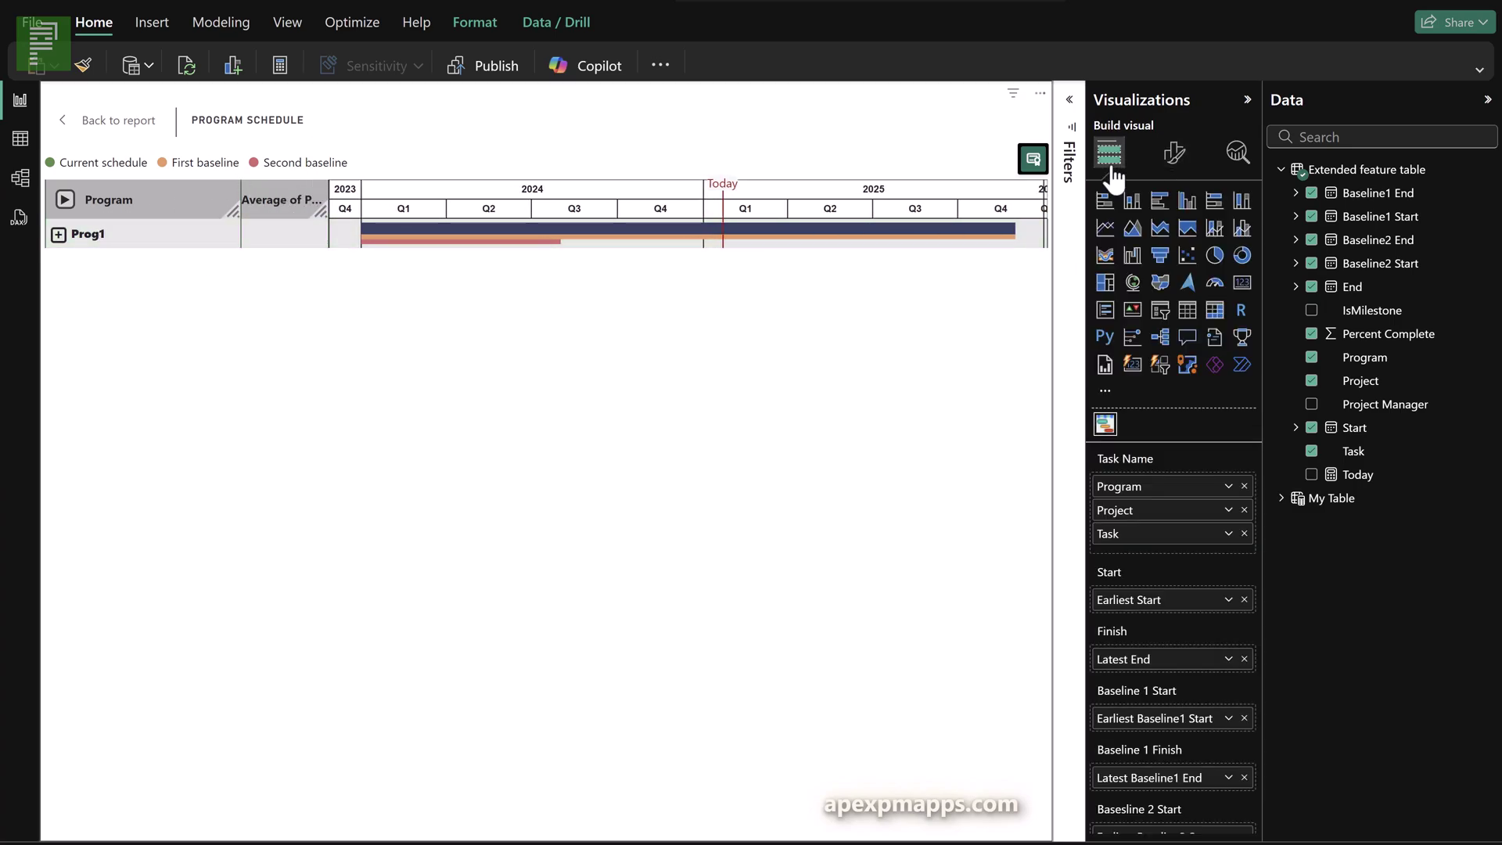
{"action": "scroll", "coordinate": [1201, 611], "scroll_direction": "down", "scroll_amount": 5}
{"action": "scroll", "coordinate": [1199, 692], "scroll_direction": "down", "scroll_amount": 1}
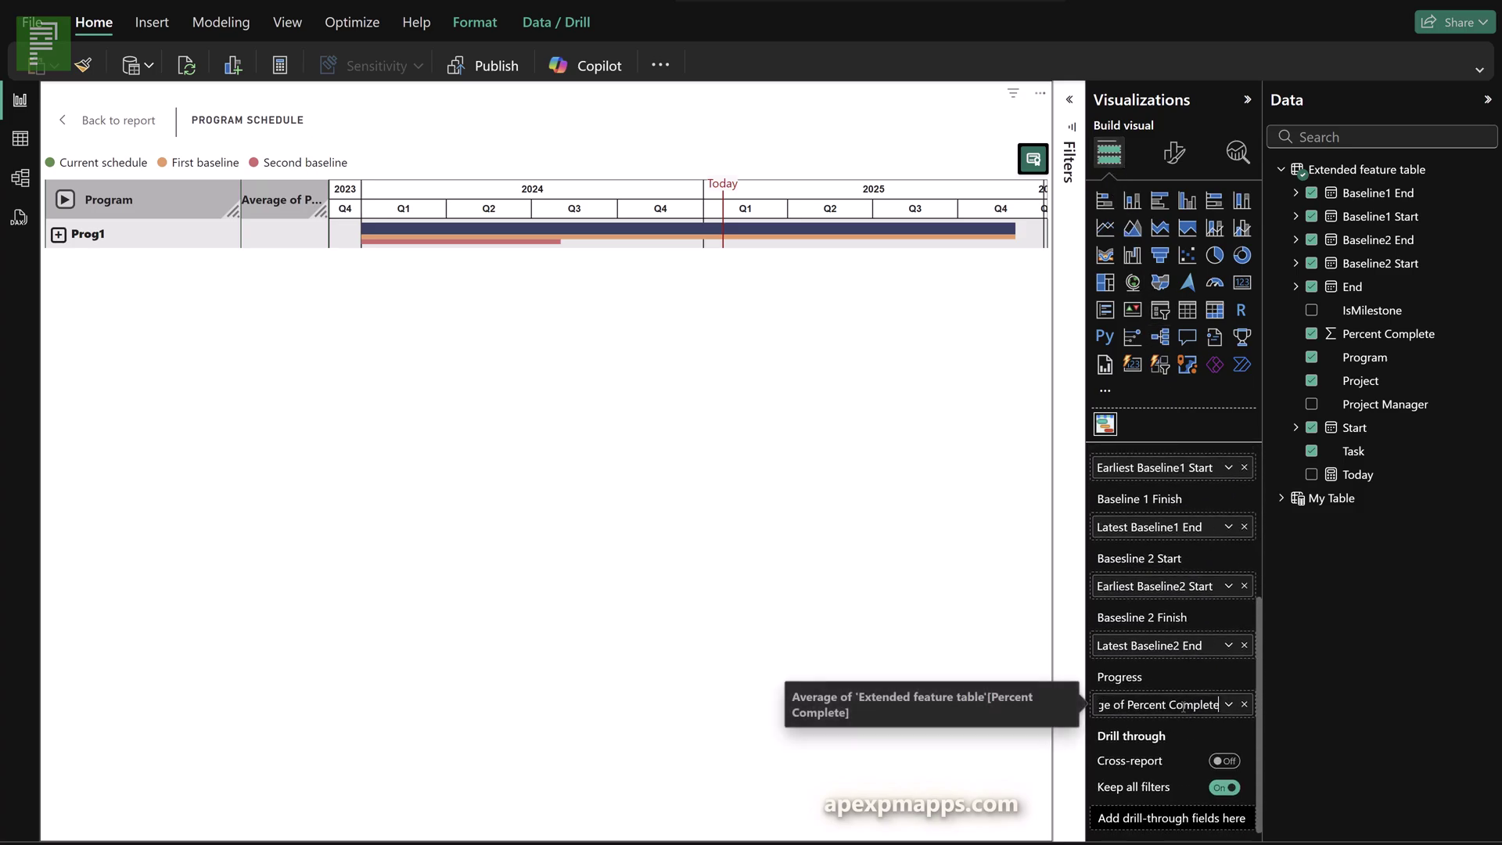
{"action": "key", "text": "ctrl+shift+Left"}
{"action": "key", "text": "ctrl+shift+Left"}
{"action": "key", "text": "ctrl+shift+Left"}
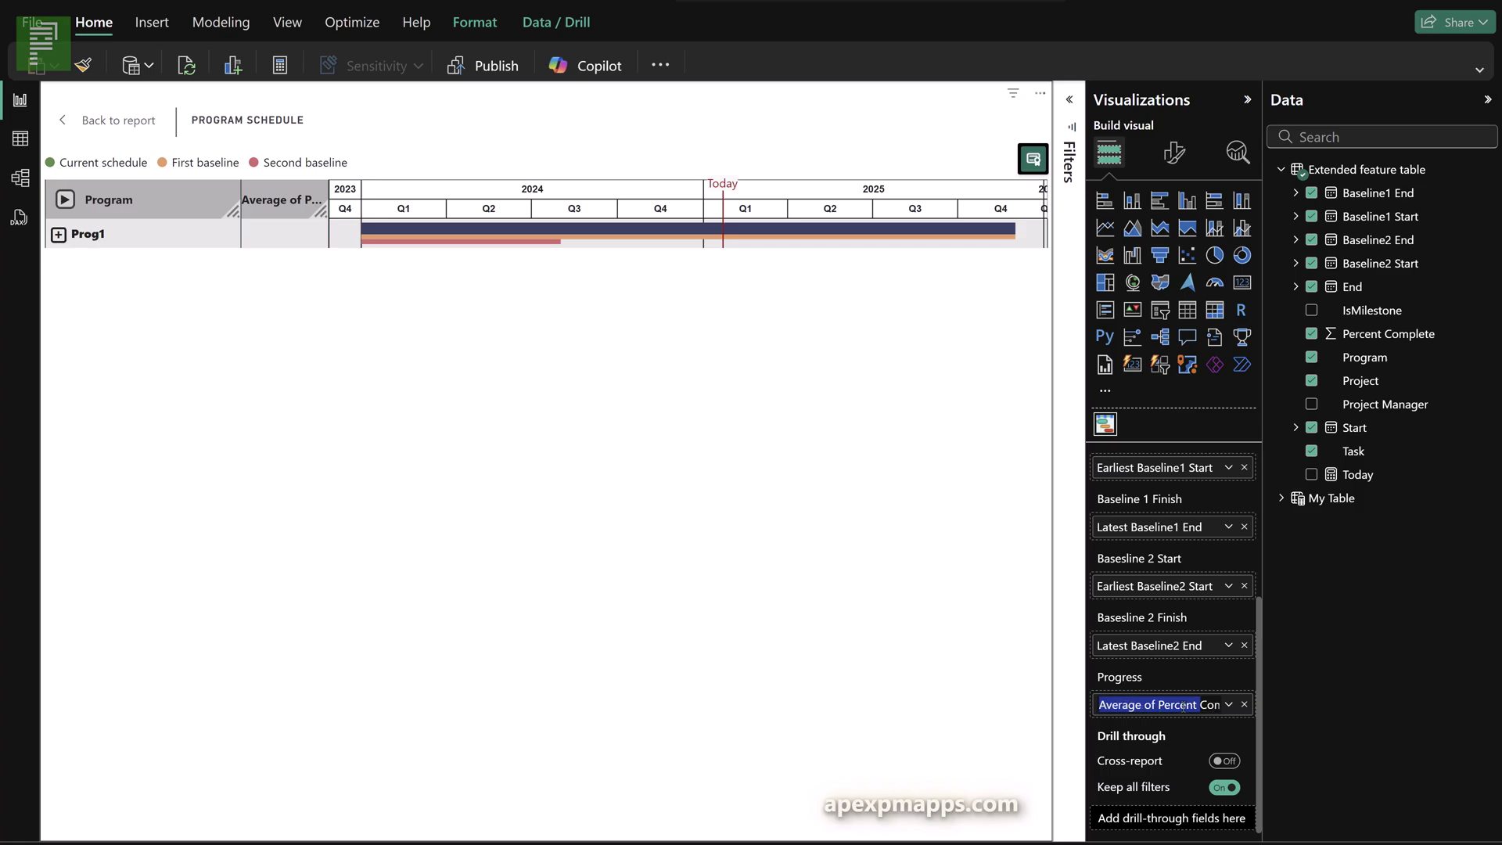
{"action": "type", "text": "% Complete"}
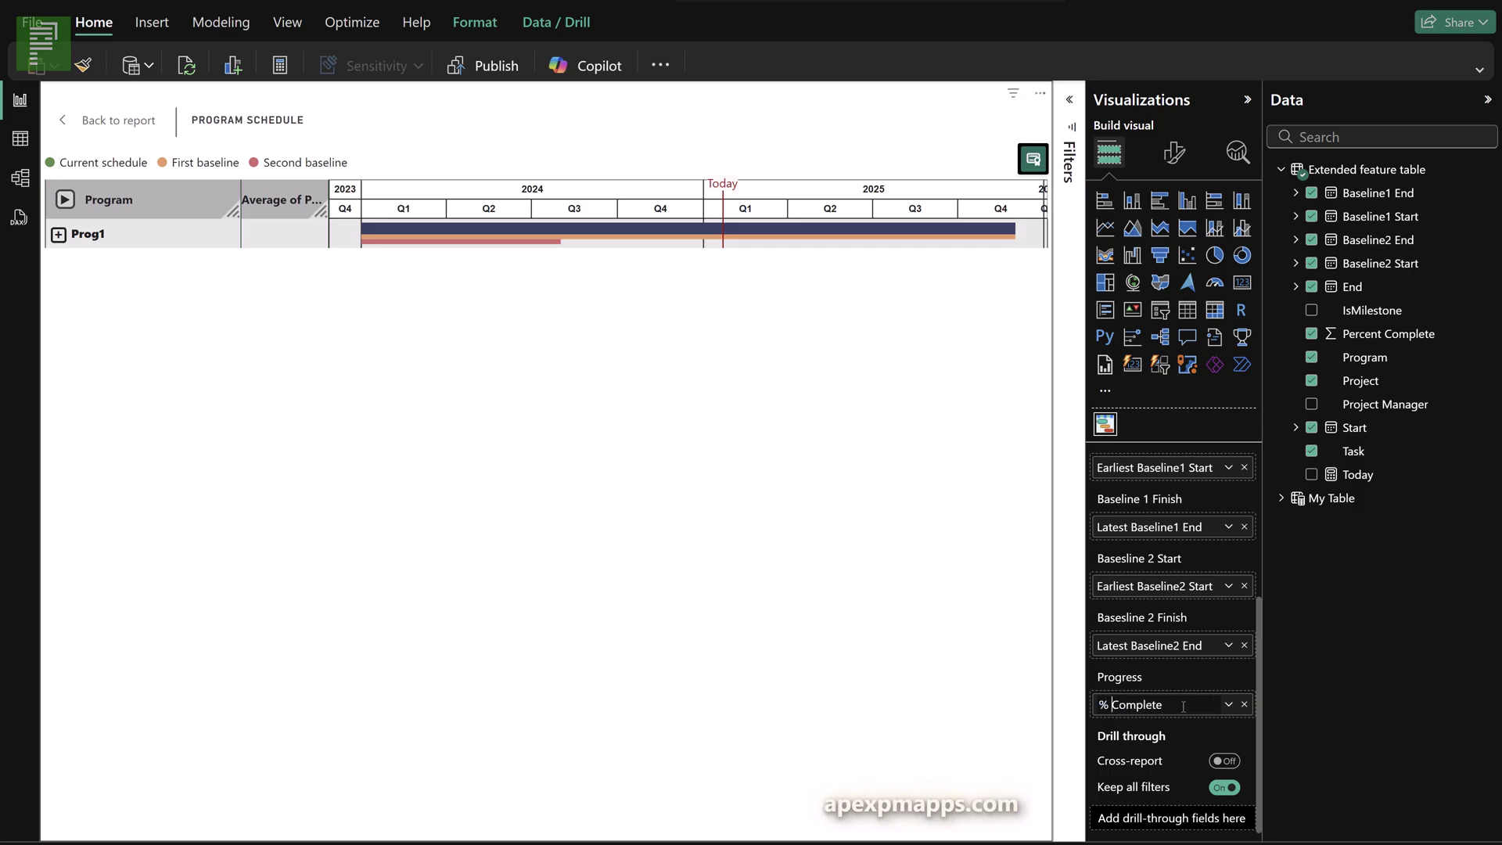
{"action": "key", "text": "Return"}
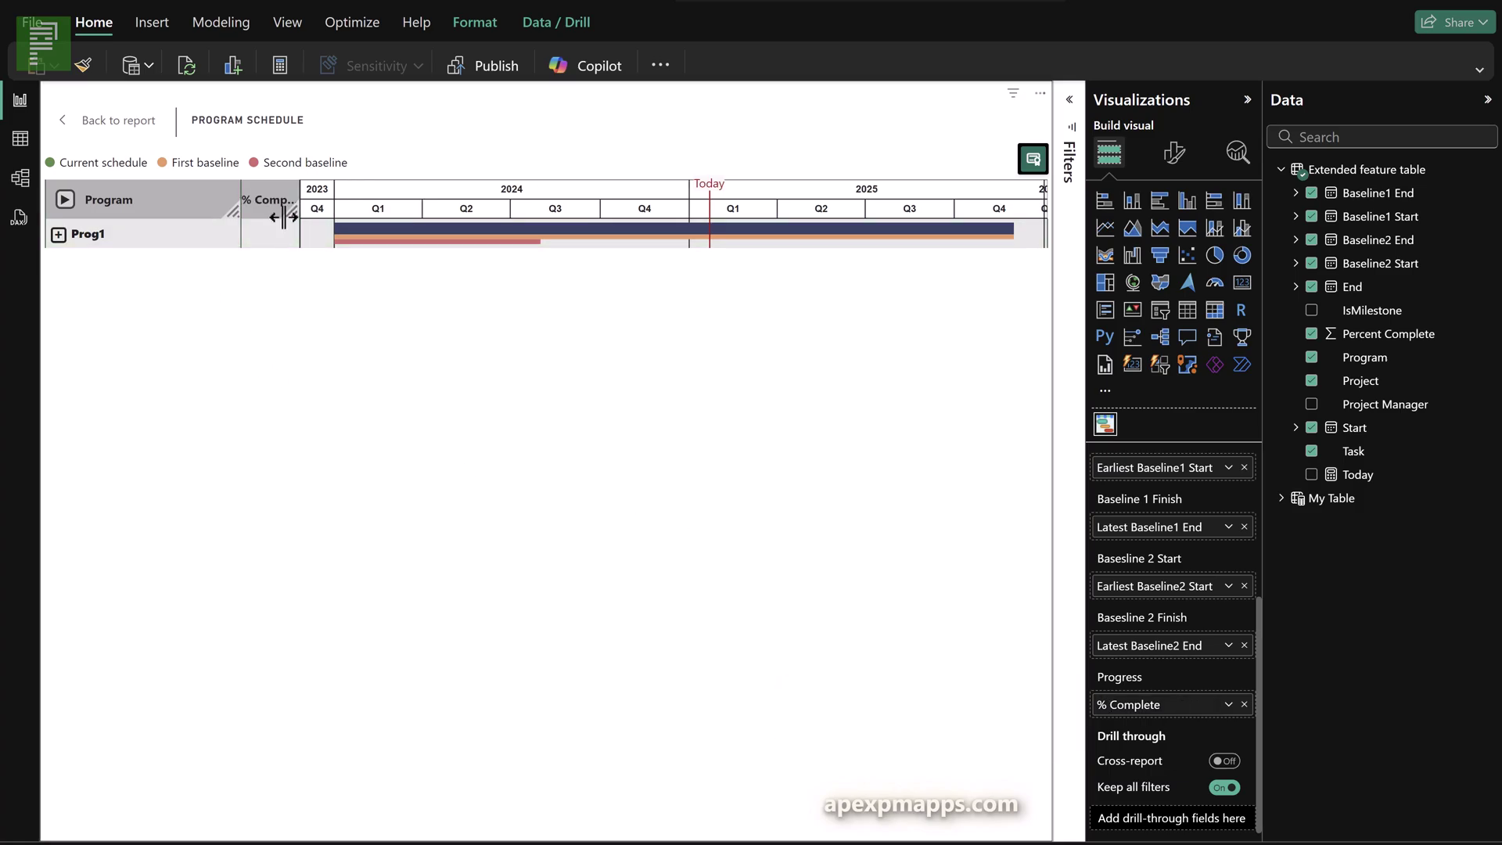
{"action": "left_click_drag", "start_coordinate": [285, 217], "coordinate": [355, 217]}
{"action": "left_click", "coordinate": [64, 199]}
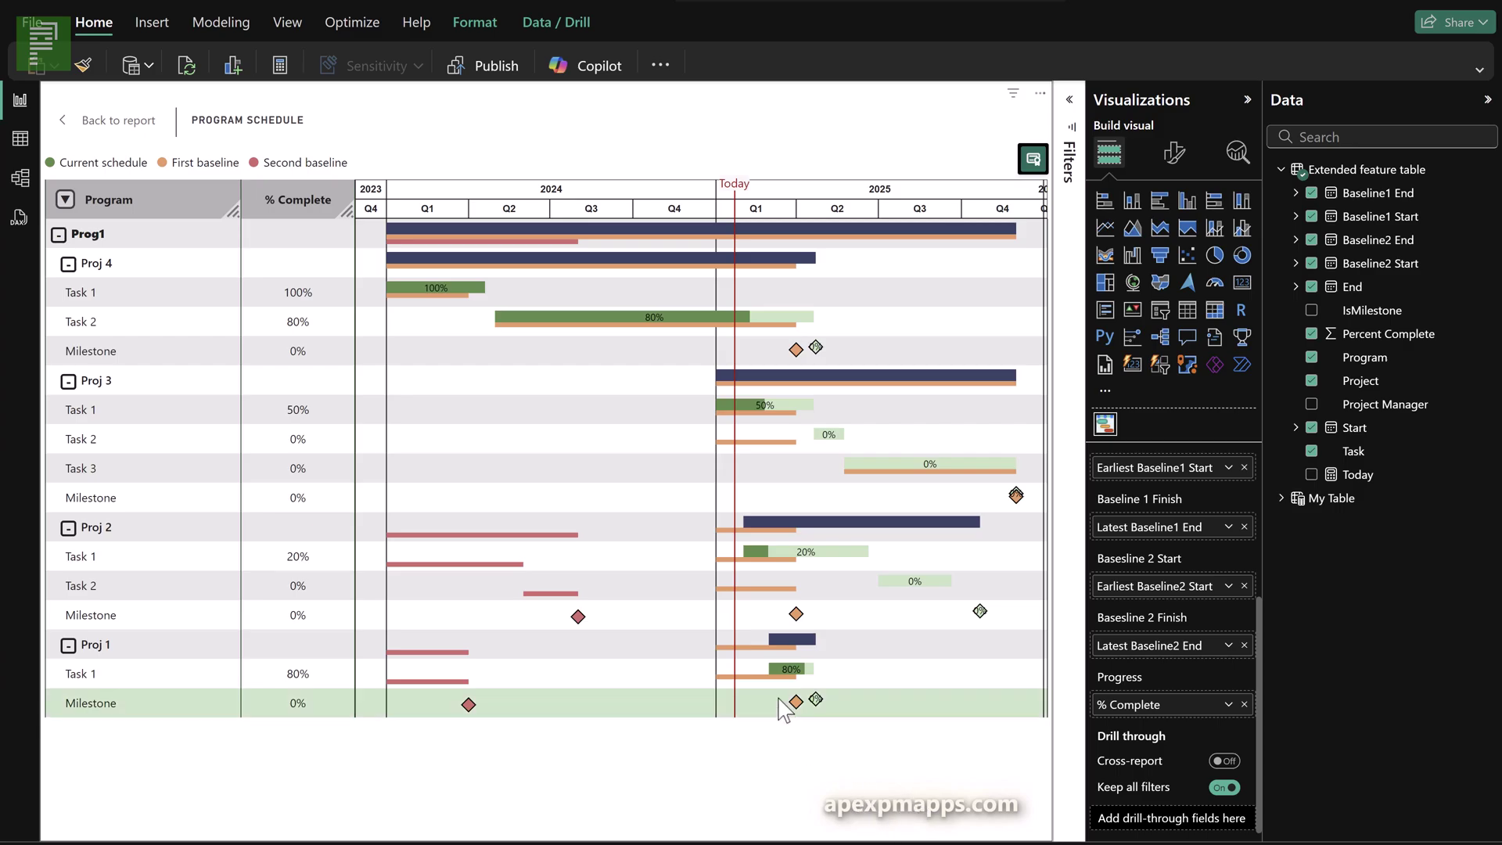
Step: Exit focus mode back to the Baselines report page
{"action": "left_click", "coordinate": [146, 121], "text": "ctrl"}
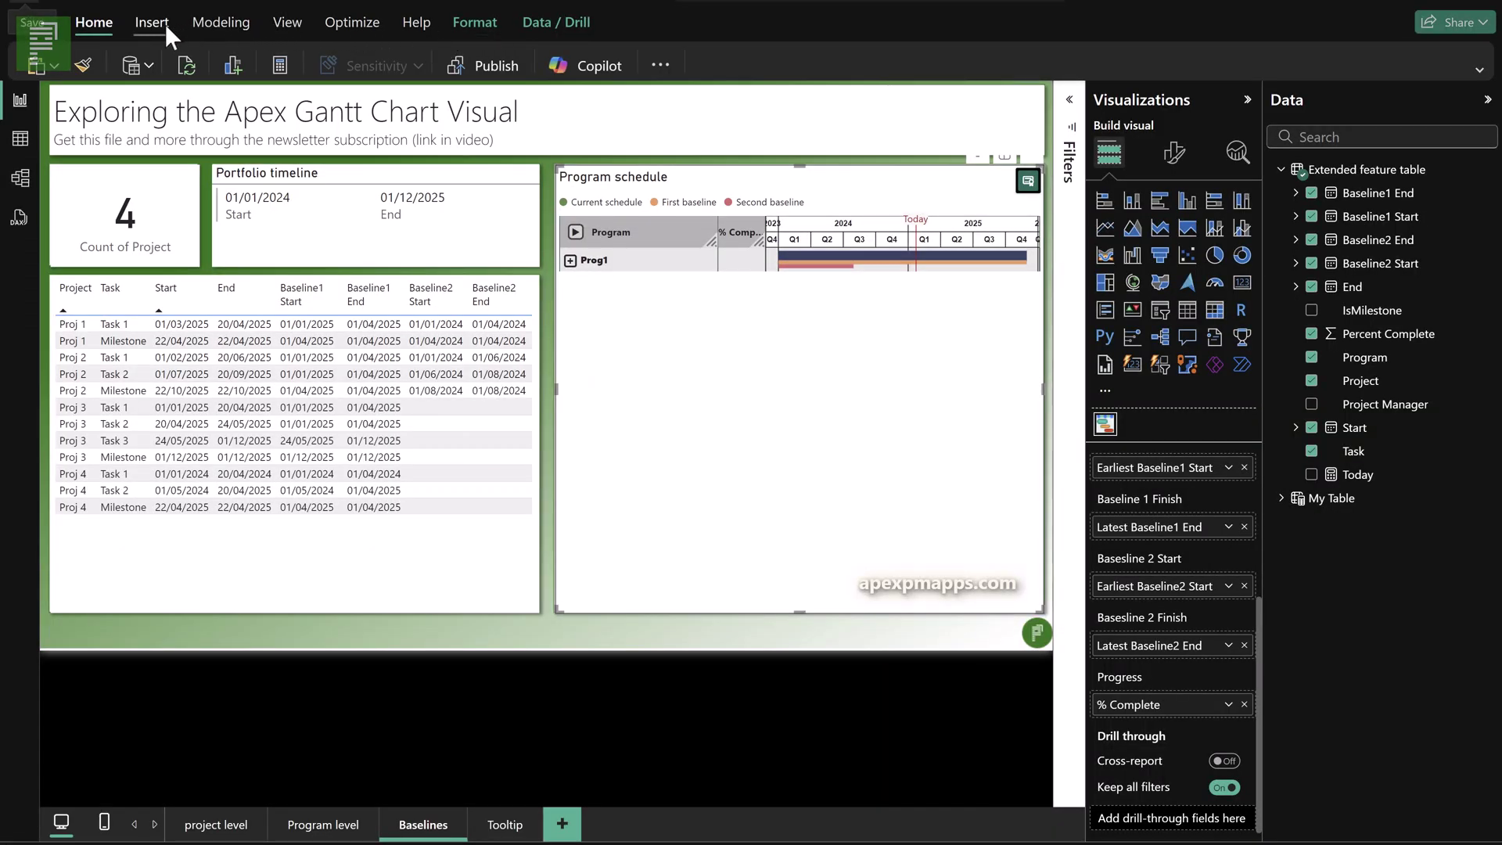
Step: Start publishing from the Home ribbon and choose My workspace as the destination
{"action": "left_click", "coordinate": [202, 20]}
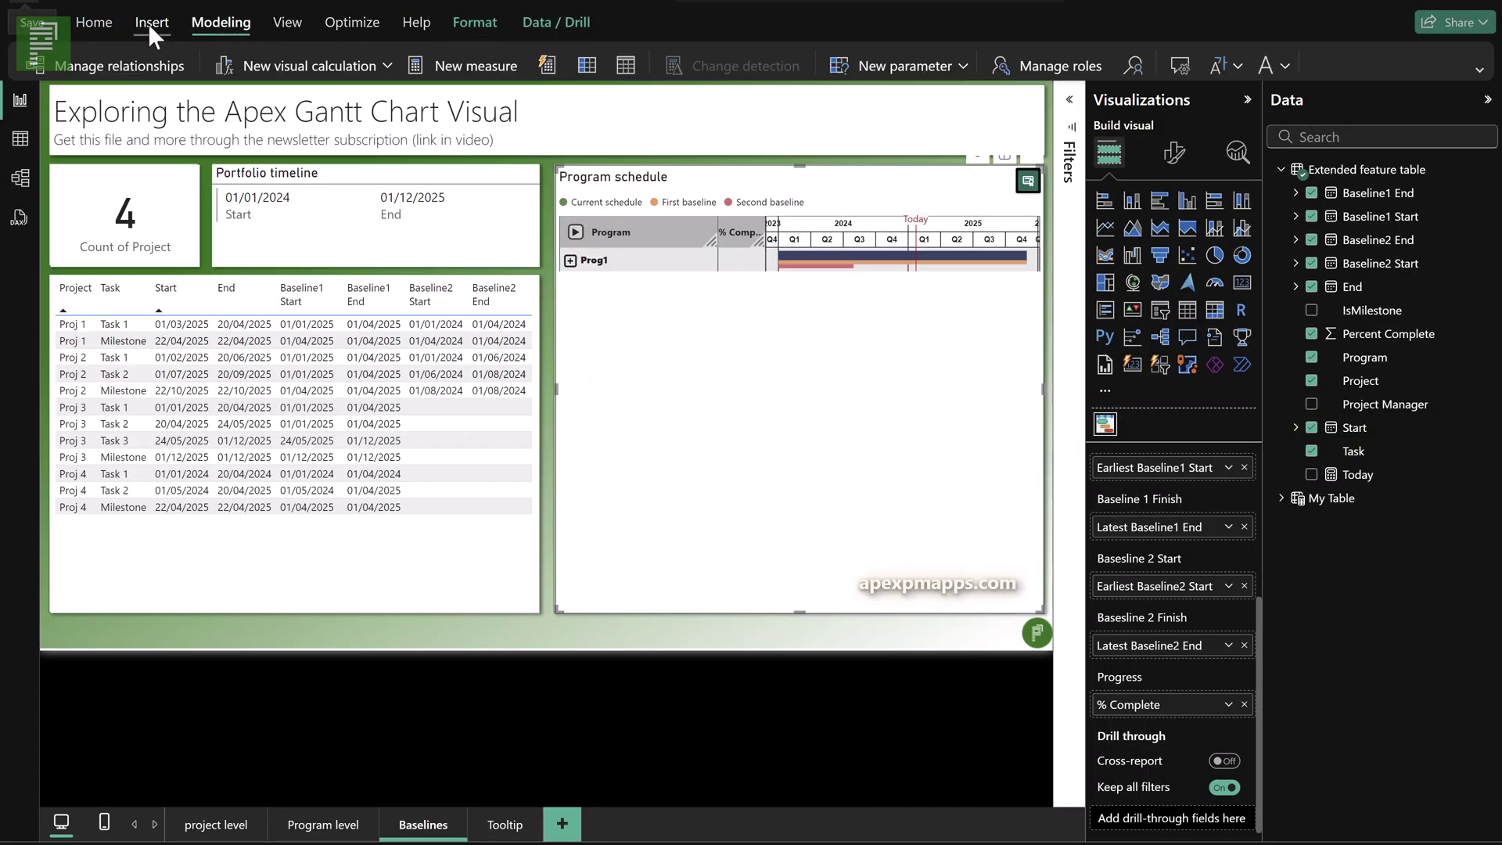
{"action": "left_click", "coordinate": [128, 21]}
{"action": "left_click", "coordinate": [95, 21]}
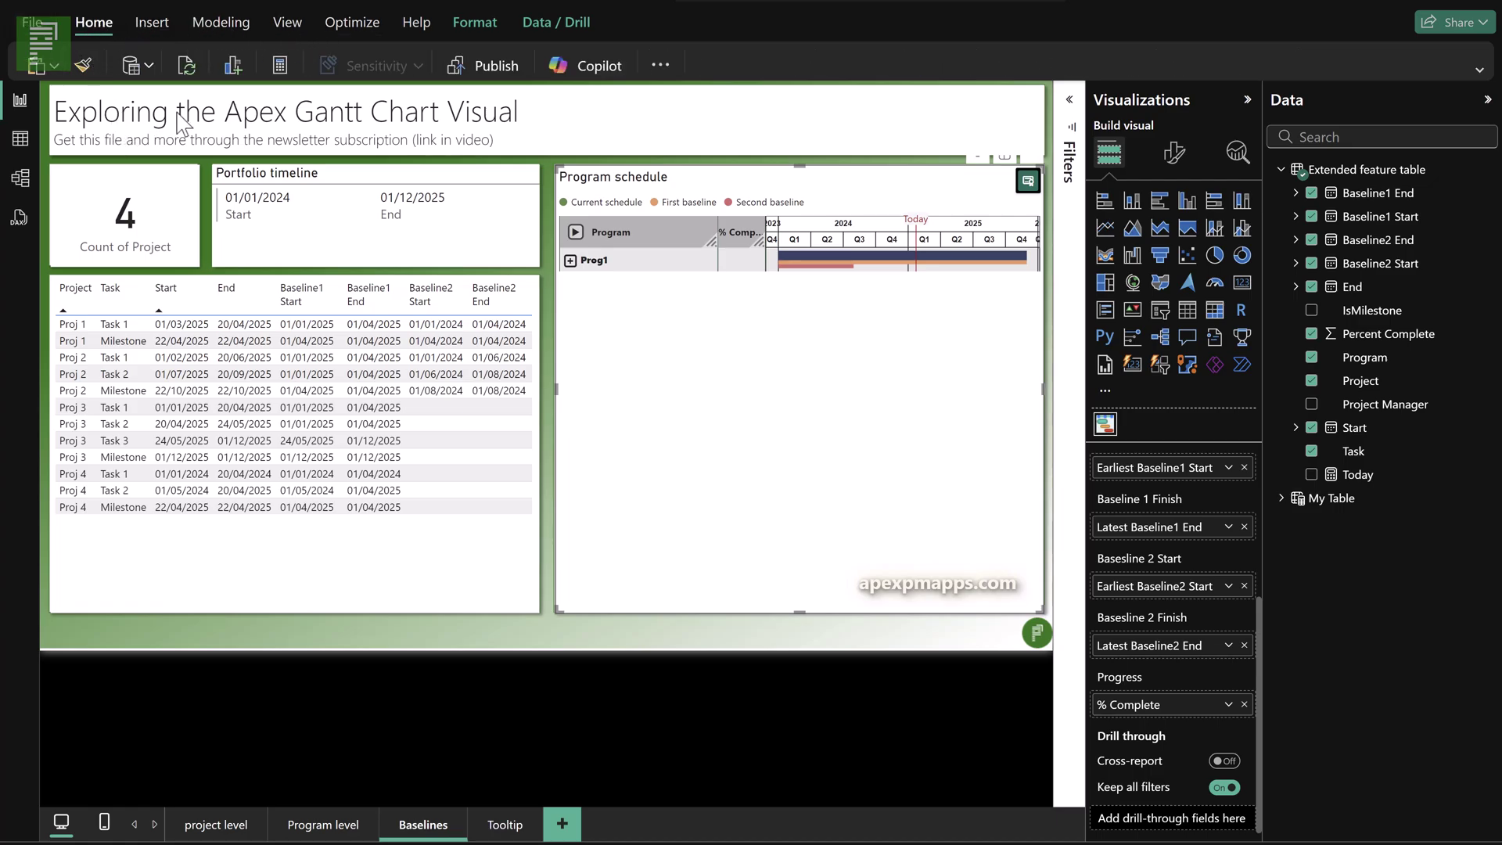
{"action": "left_click", "coordinate": [501, 67]}
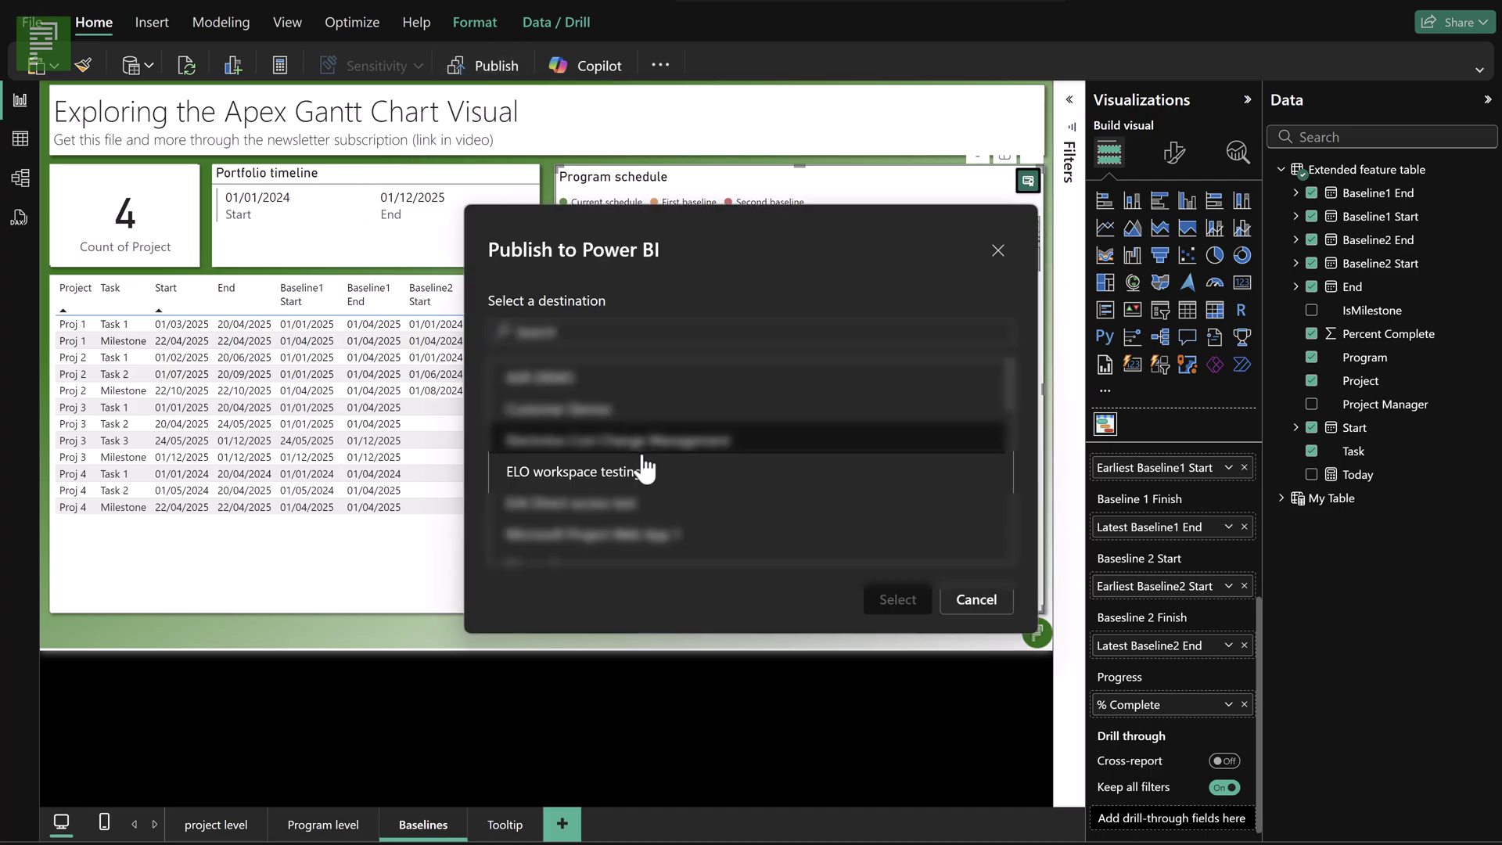
{"action": "scroll", "coordinate": [626, 501], "scroll_direction": "down", "scroll_amount": 1}
{"action": "scroll", "coordinate": [616, 519], "scroll_direction": "down", "scroll_amount": 3}
{"action": "left_click", "coordinate": [591, 473]}
Step: Confirm, replace the existing semantic model, and open the published .pbix in Power BI
{"action": "left_click", "coordinate": [881, 609]}
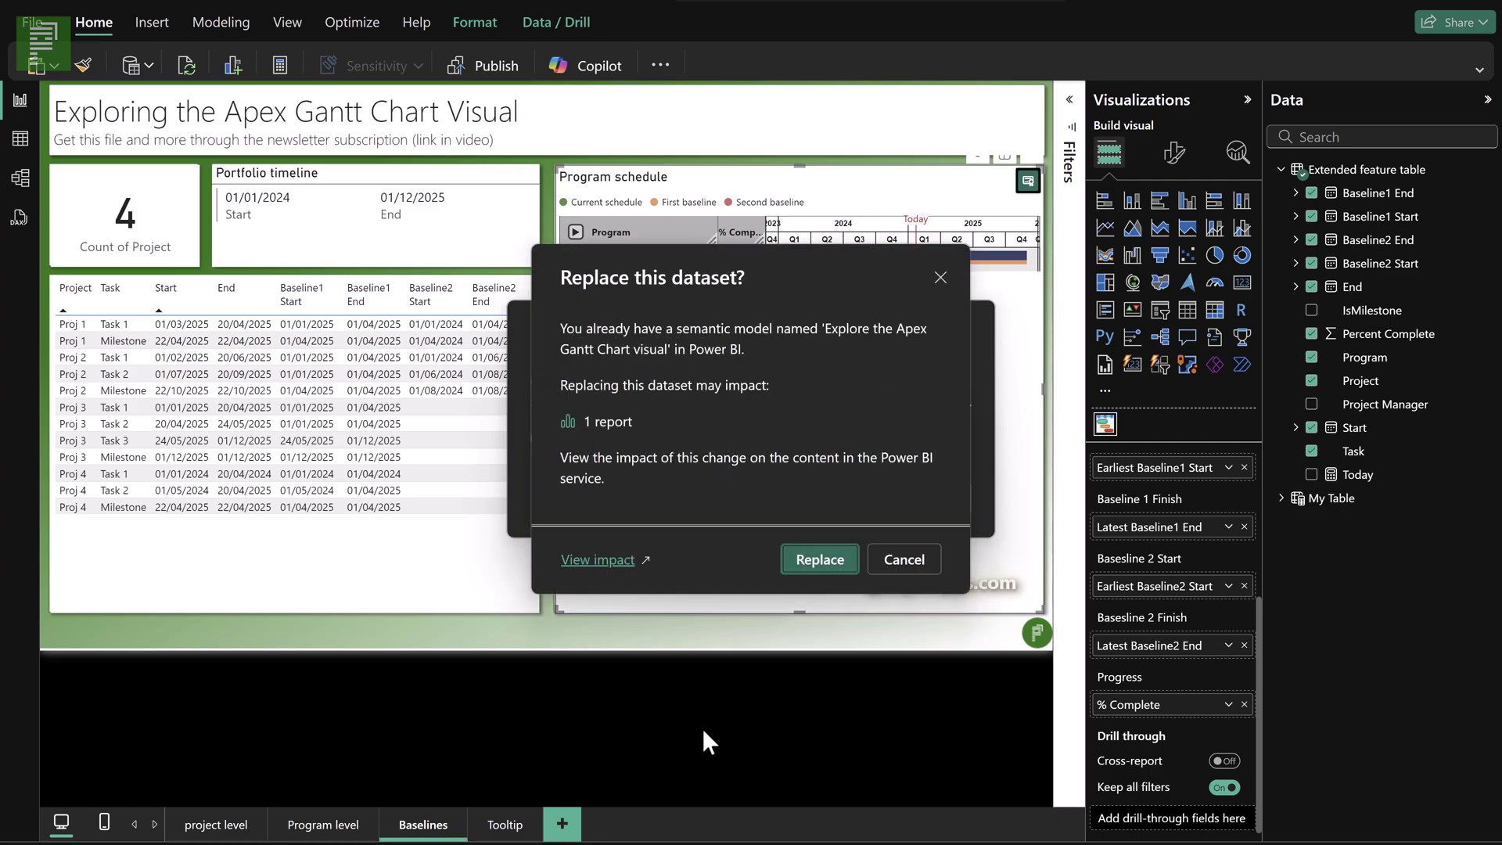
{"action": "left_click", "coordinate": [819, 559]}
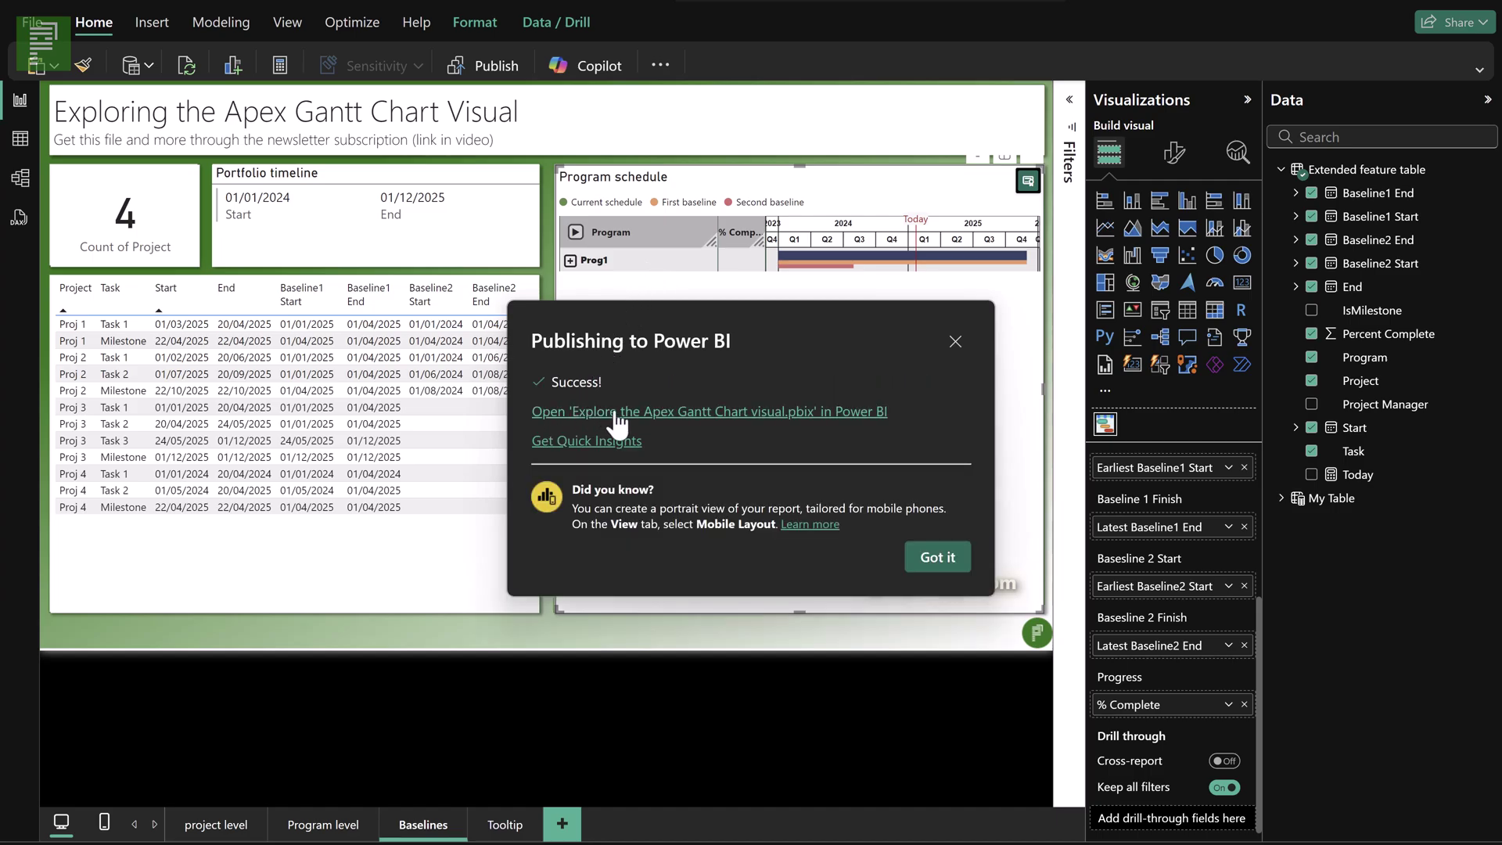
{"action": "left_click", "coordinate": [721, 413]}
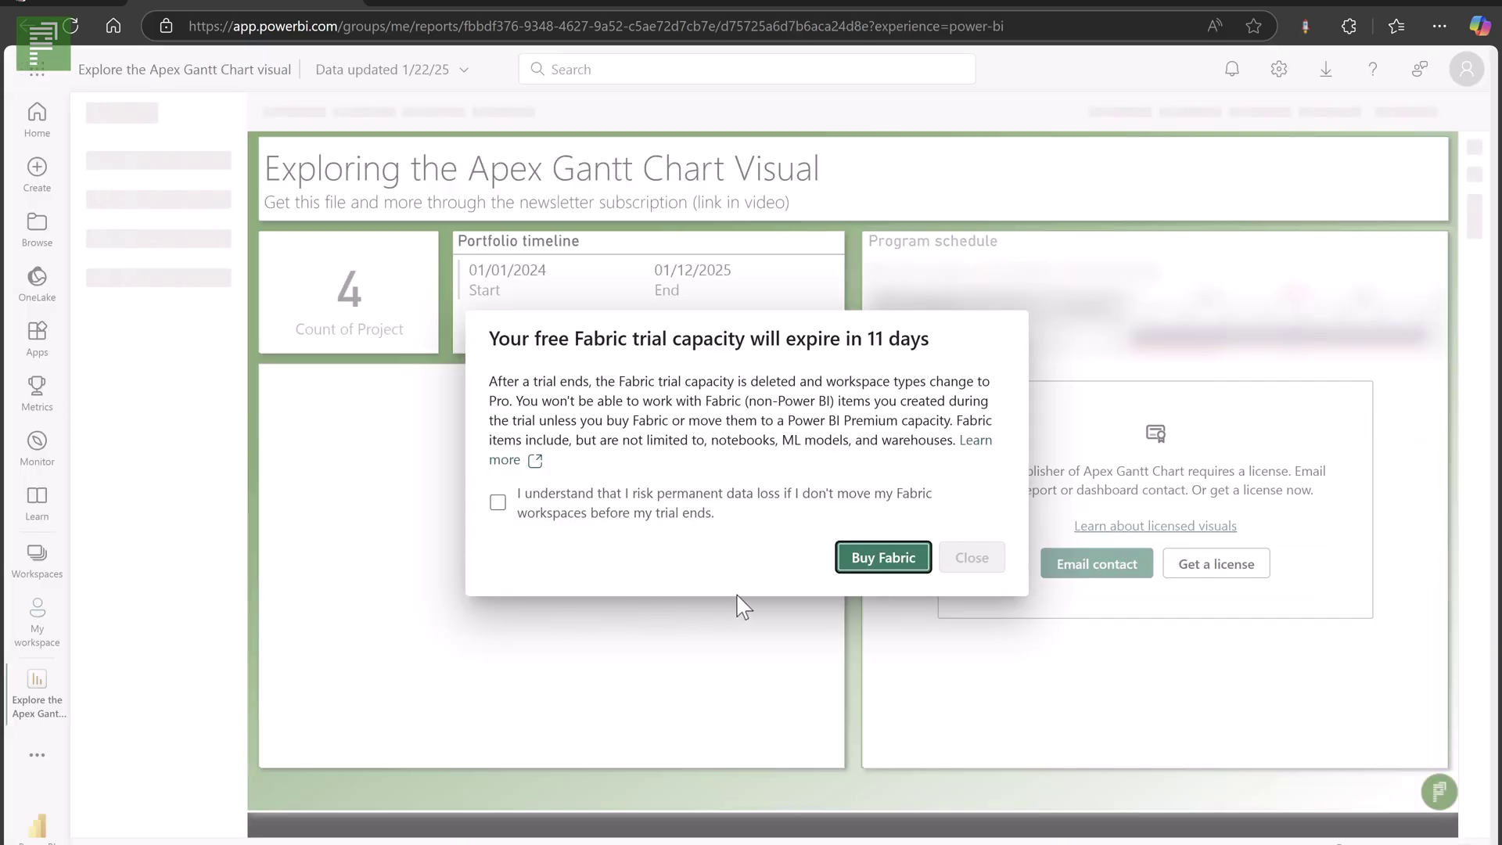
Step: Acknowledge and close the Fabric trial warnings, then view the Program level and project level pages
{"action": "left_click", "coordinate": [899, 491]}
{"action": "left_click", "coordinate": [967, 559]}
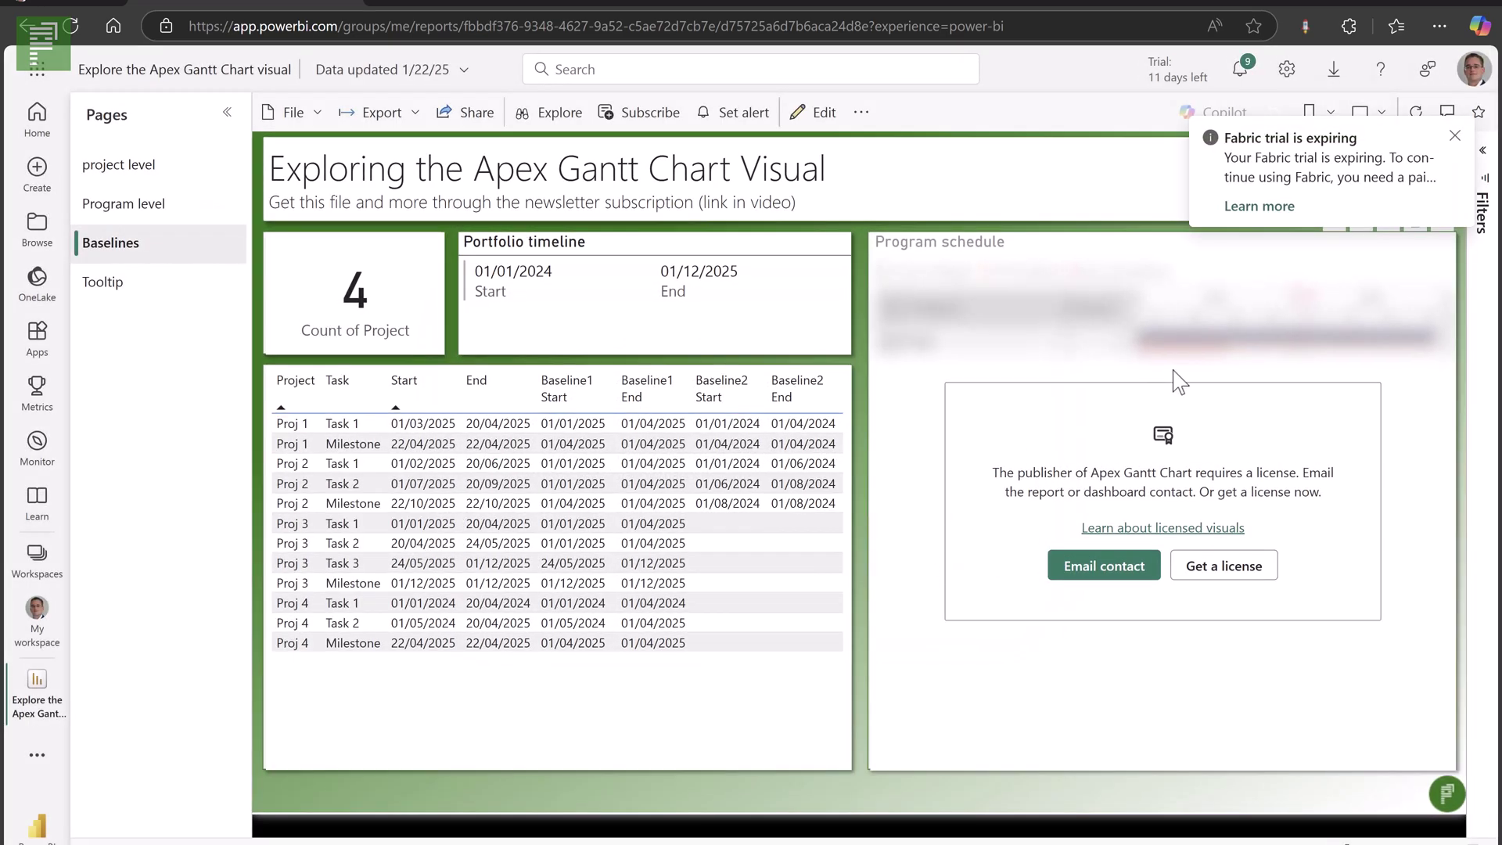
{"action": "left_click", "coordinate": [1455, 136]}
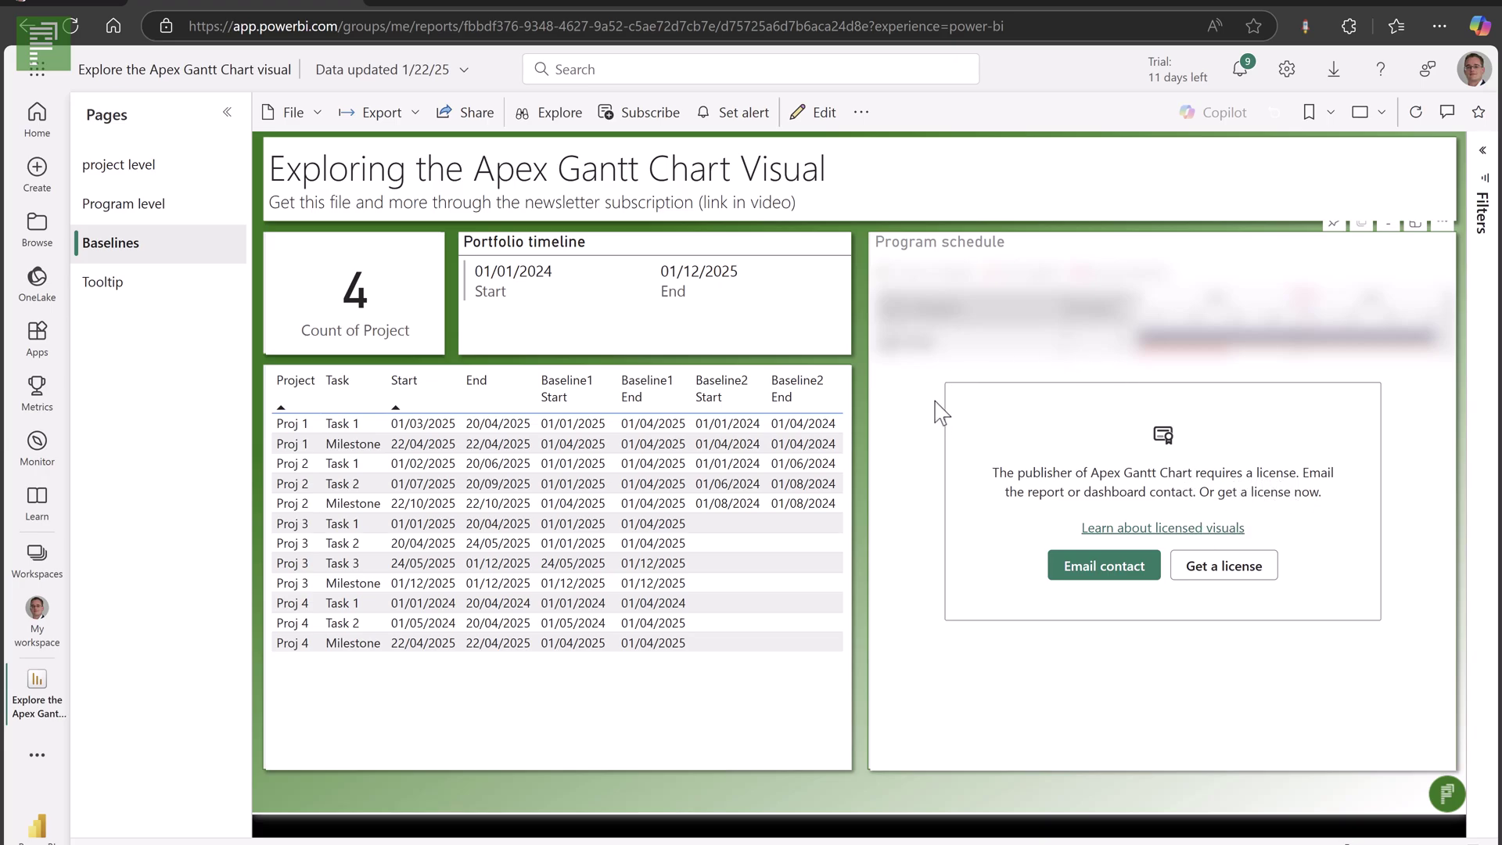
{"action": "left_click", "coordinate": [148, 195]}
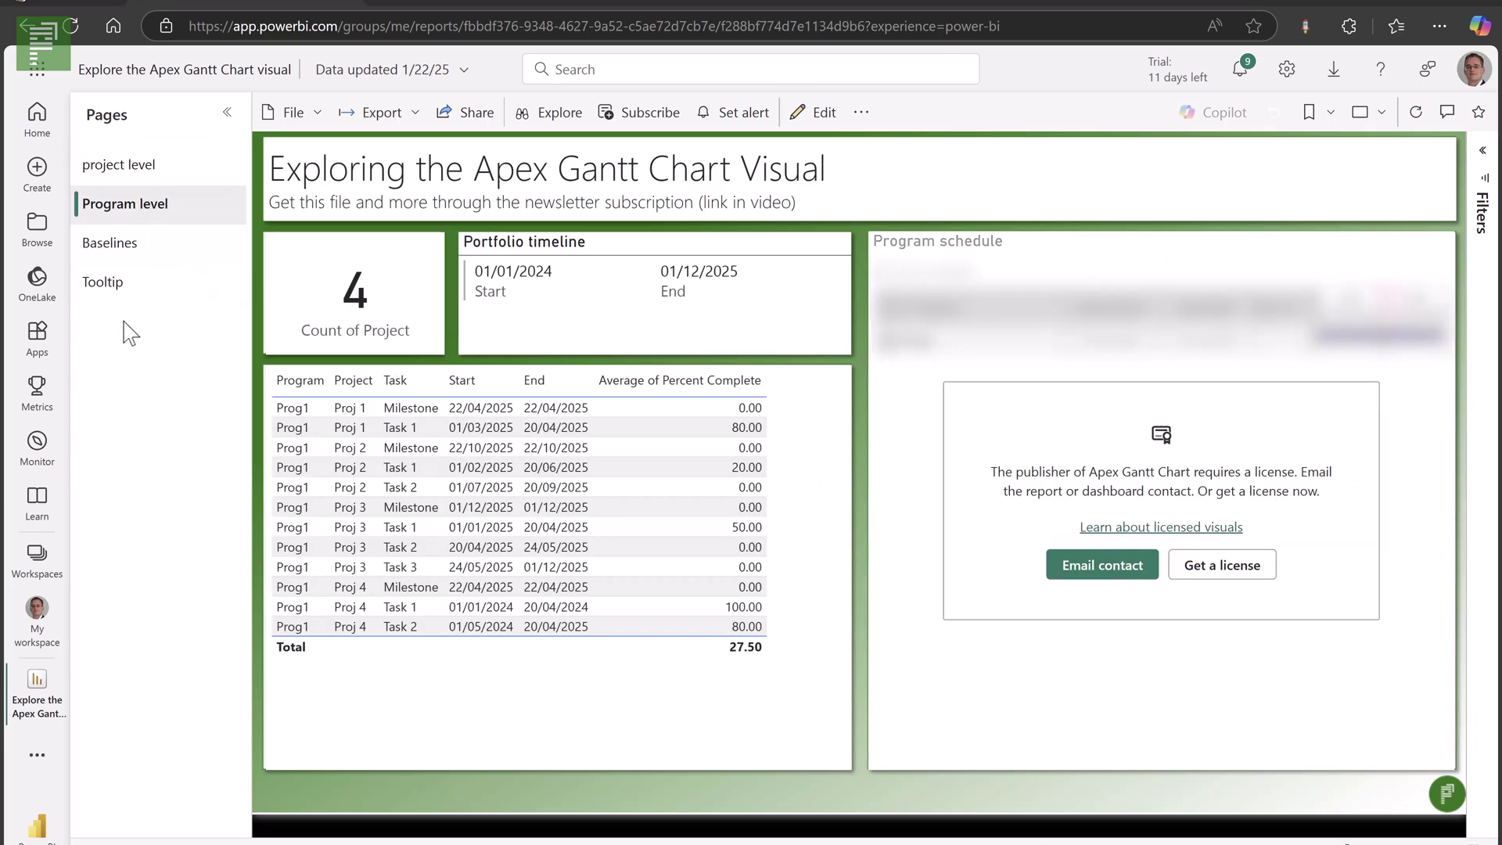
{"action": "left_click", "coordinate": [92, 166]}
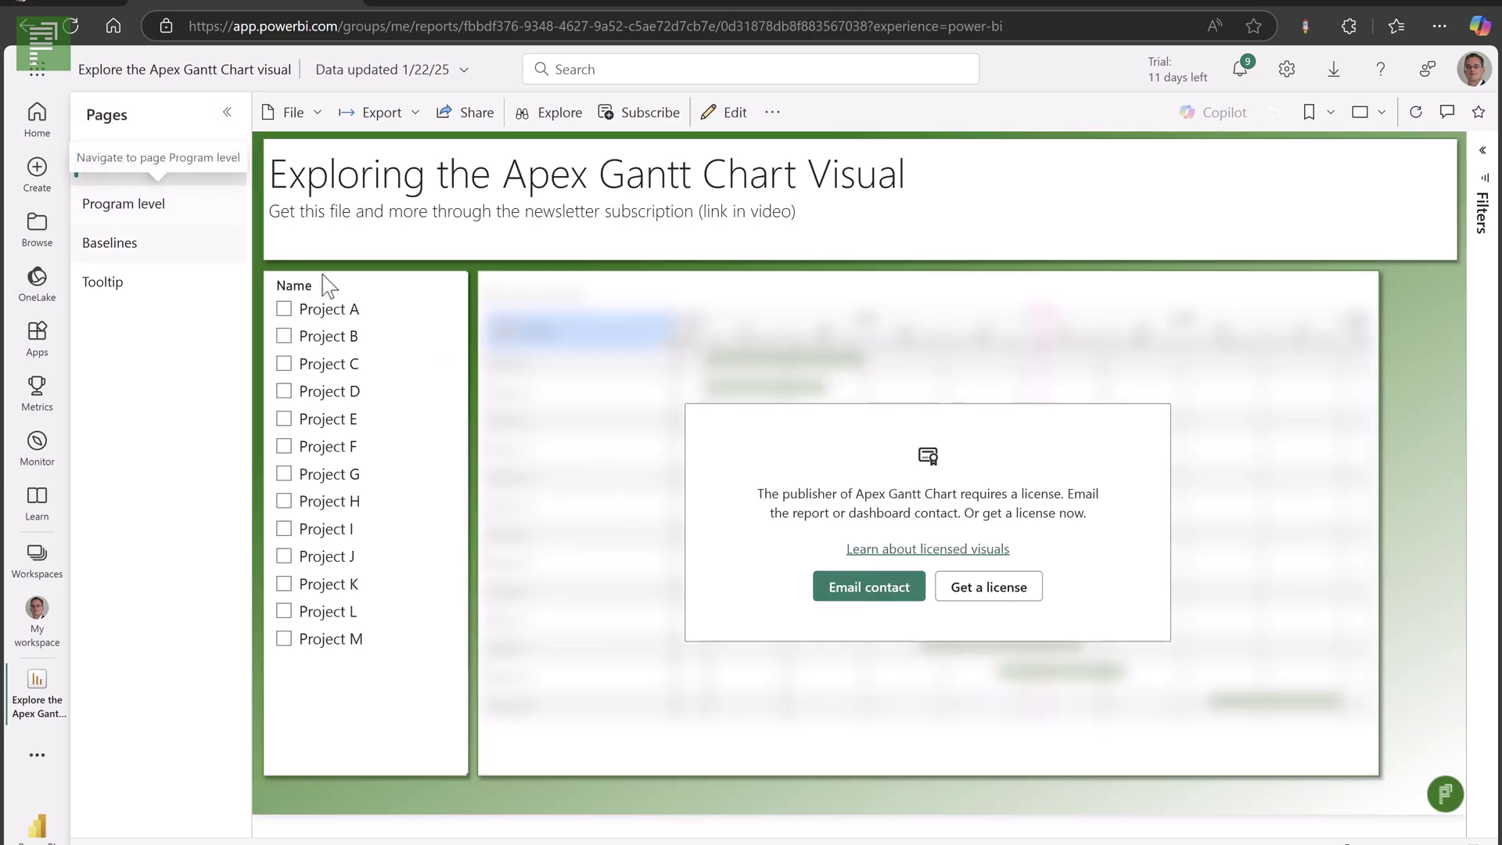